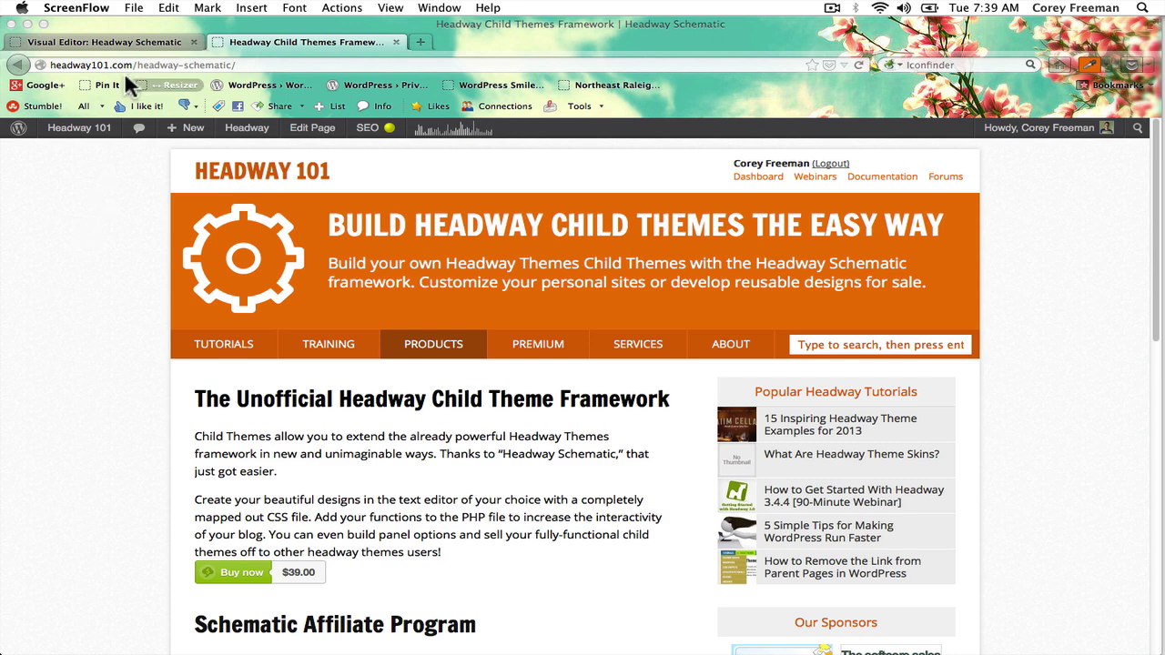
# - Show the Headway Schematic single-page layout in the Grid mode editor
pyautogui.click(106, 46)
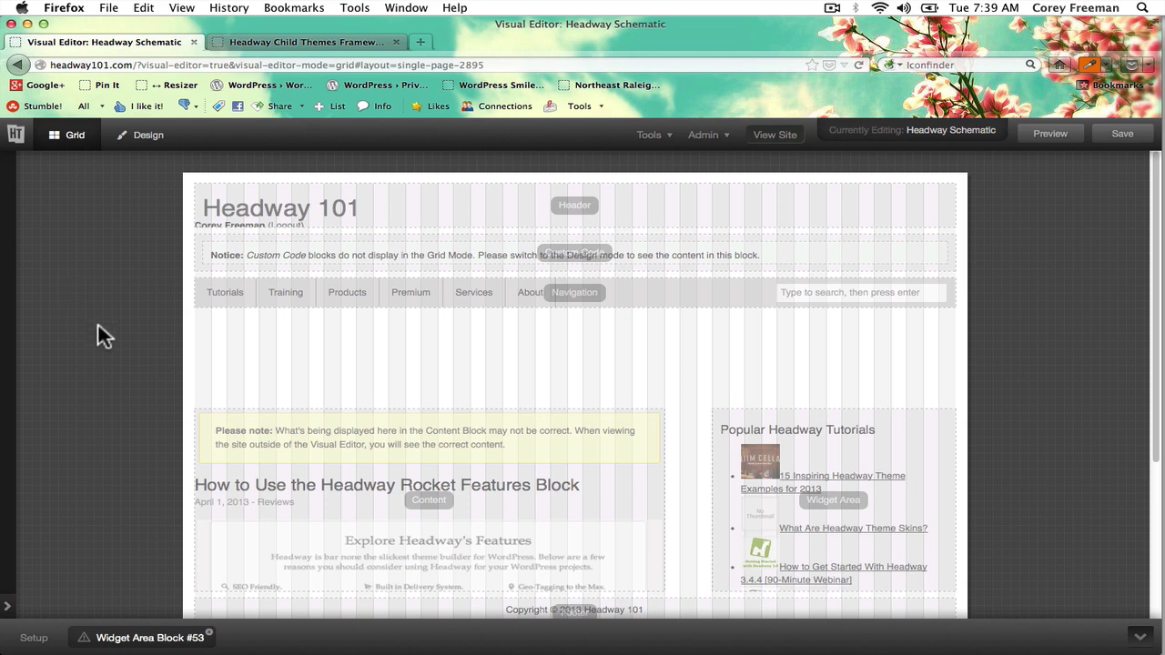
# - Add a Features block (#54) under the navigation, save the layout, and open a new browser tab
pyautogui.moveTo(199, 314); pyautogui.dragTo(967, 409)
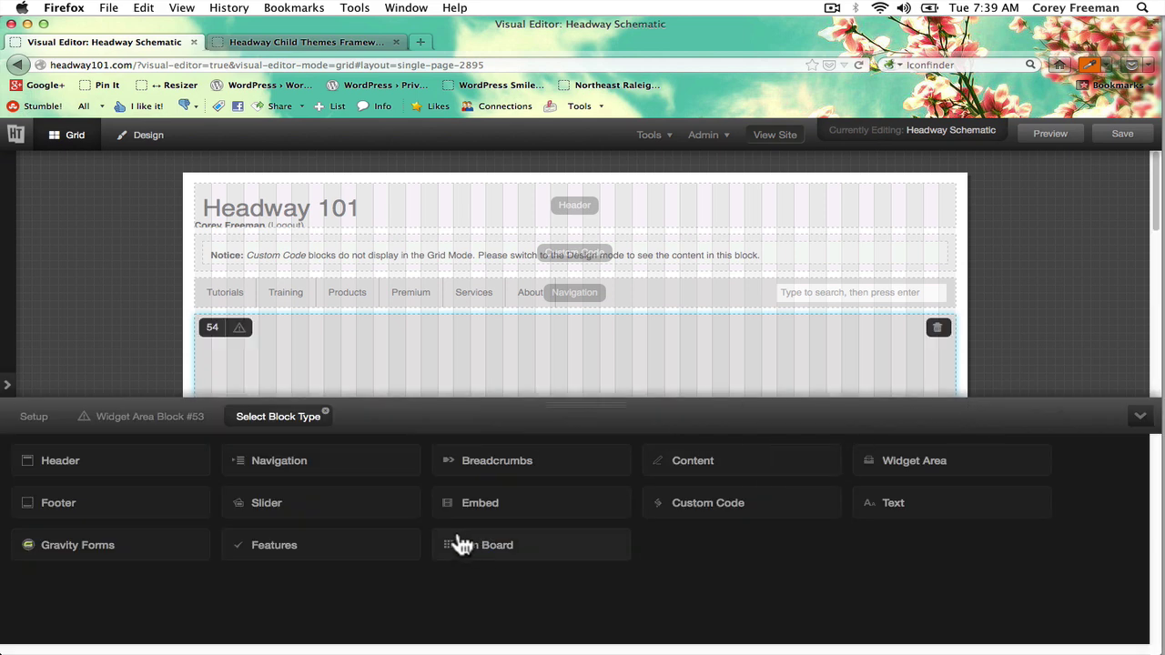
pyautogui.click(368, 545)
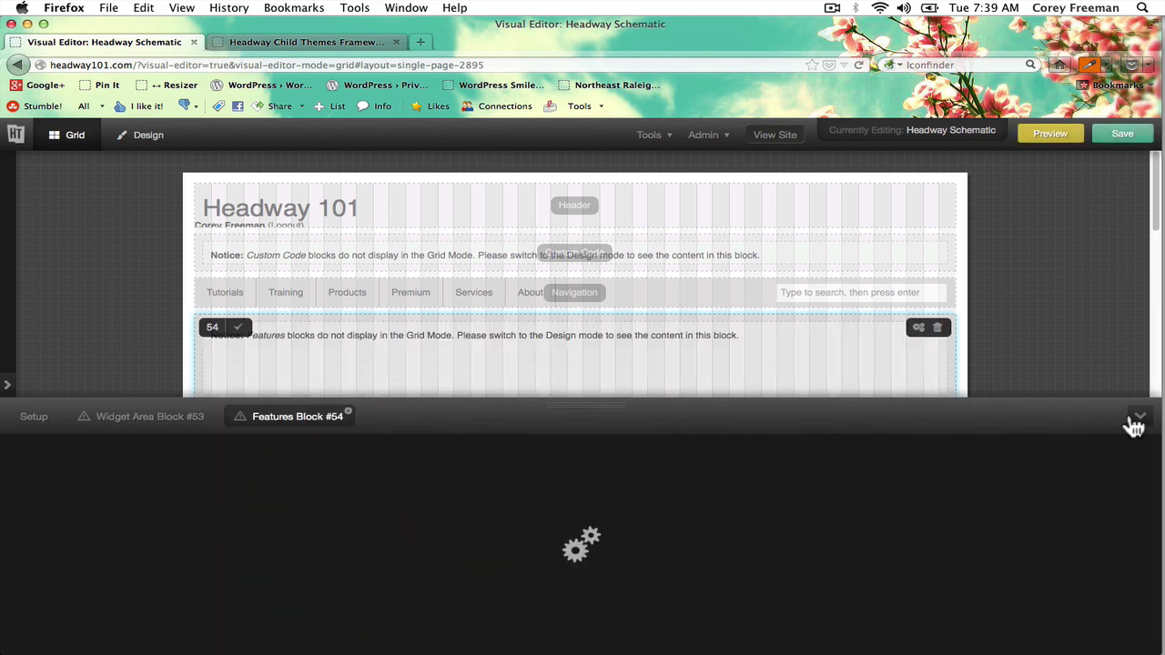
pyautogui.click(1122, 139)
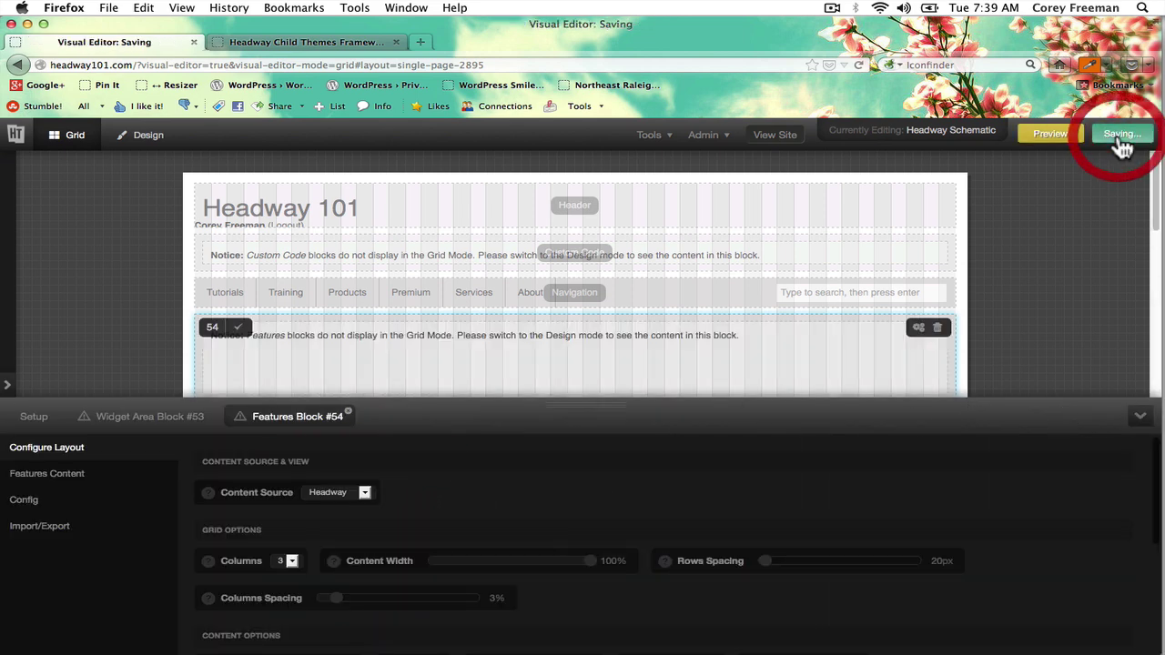
pyautogui.click(419, 44)
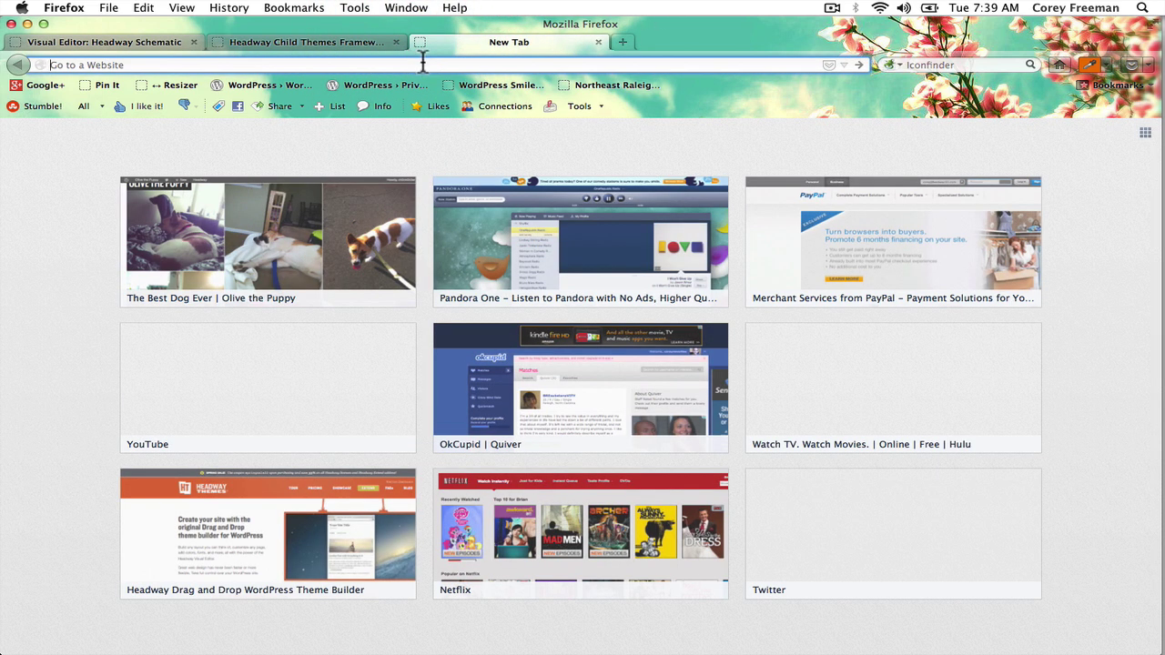
# - Load the headway101.com WordPress admin dashboard in the new tab
pyautogui.write('d')
pyautogui.press('BackSpace')
pyautogui.write('headway101')
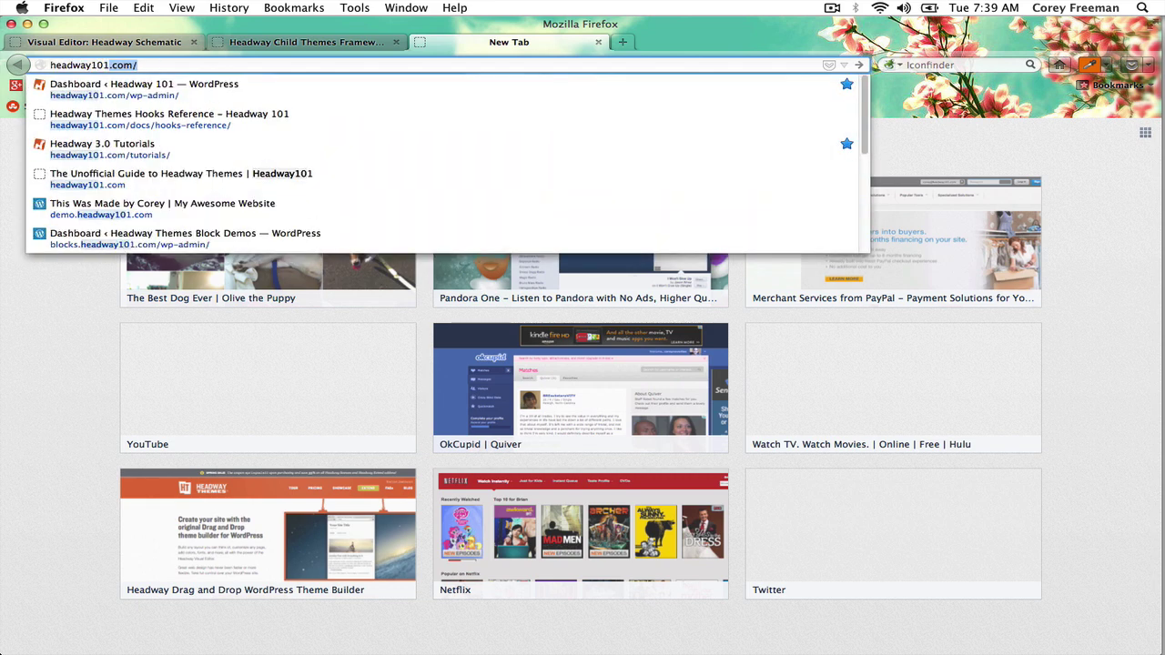
pyautogui.write('.com')
pyautogui.press('Down')
pyautogui.press('Return')
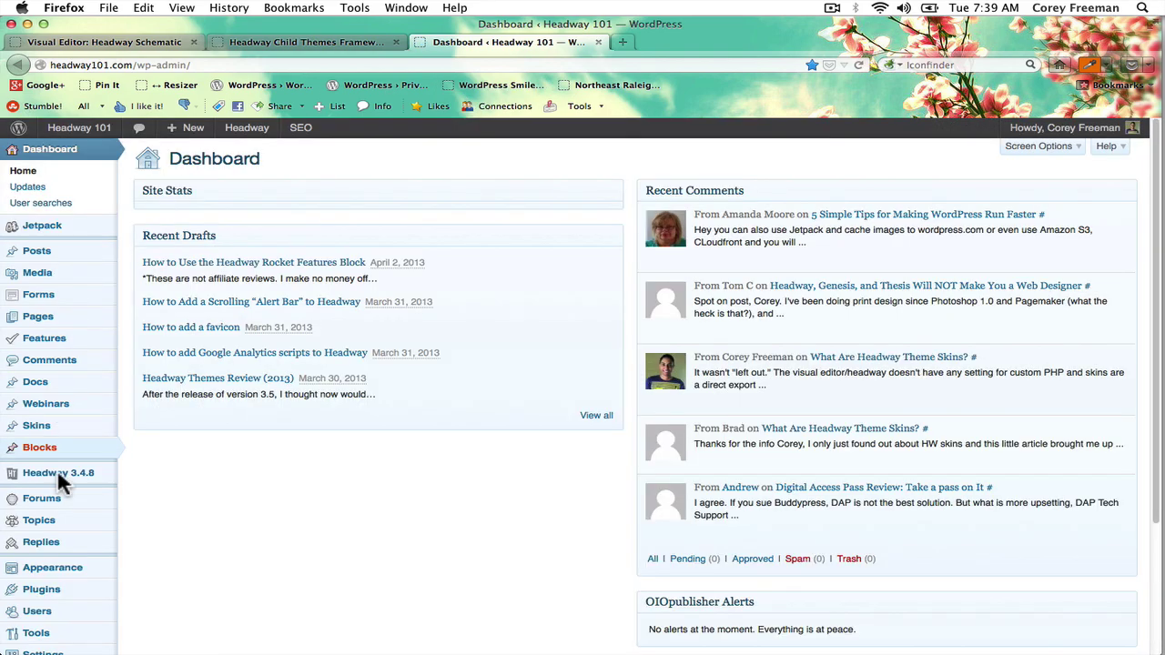
# - Find Headway Features Block 2.0.6 in Installed Plugins, then close the tab
pyautogui.scroll(-2, 77, 514)
pyautogui.click(66, 558)
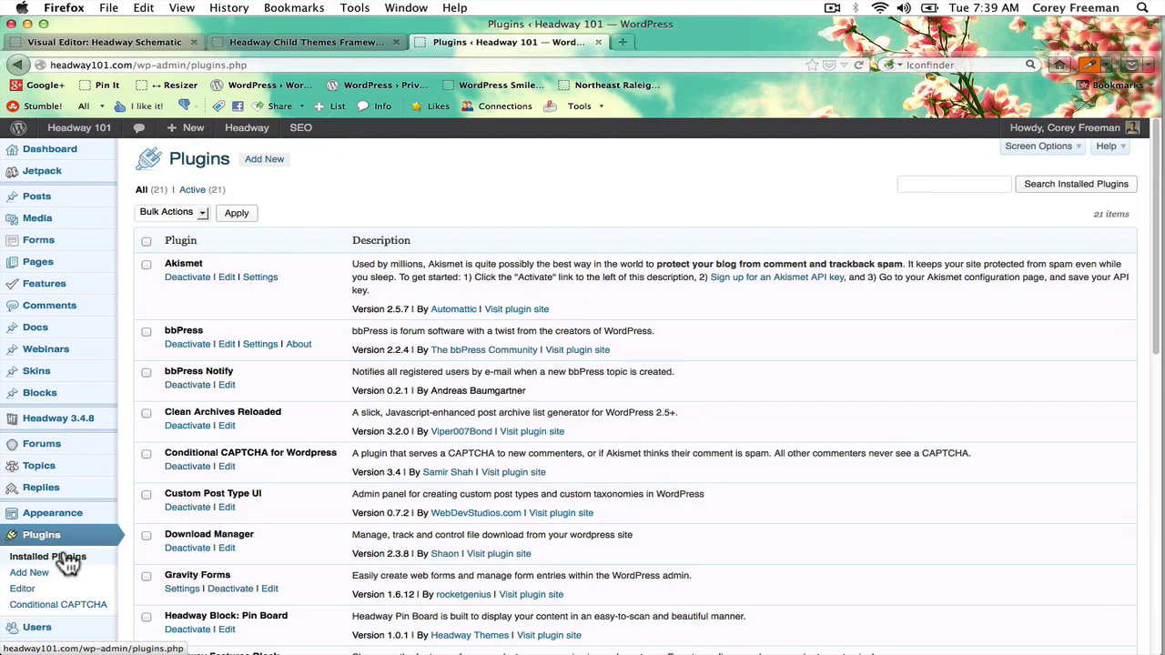
pyautogui.scroll(-5, 64, 563)
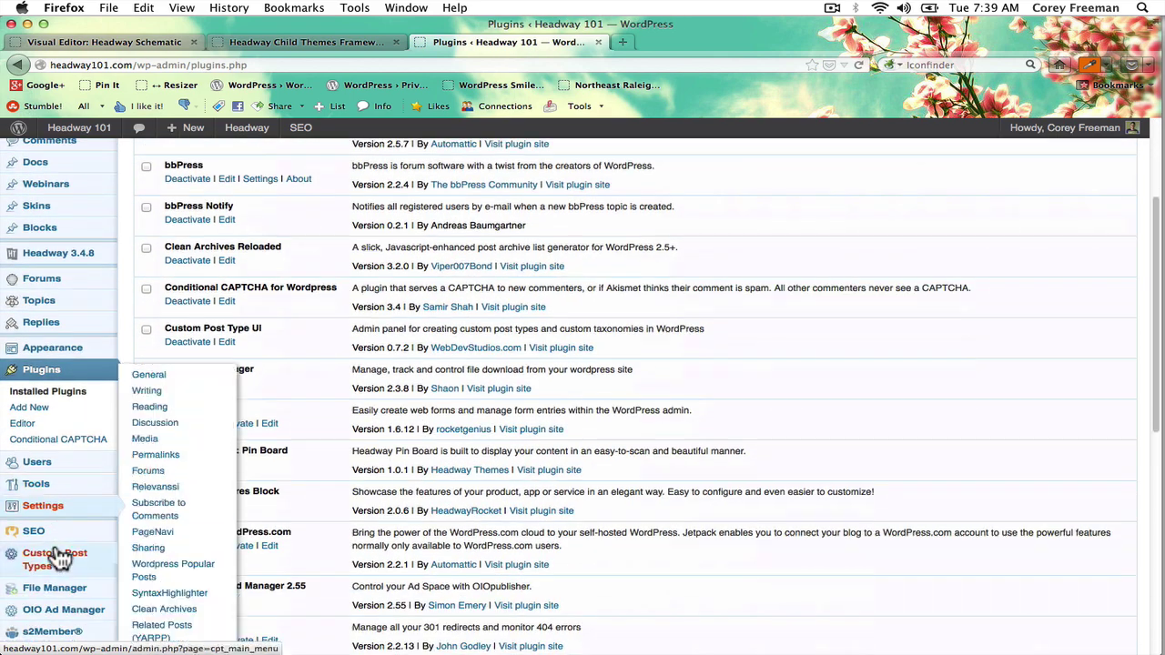
pyautogui.scroll(-2, 57, 559)
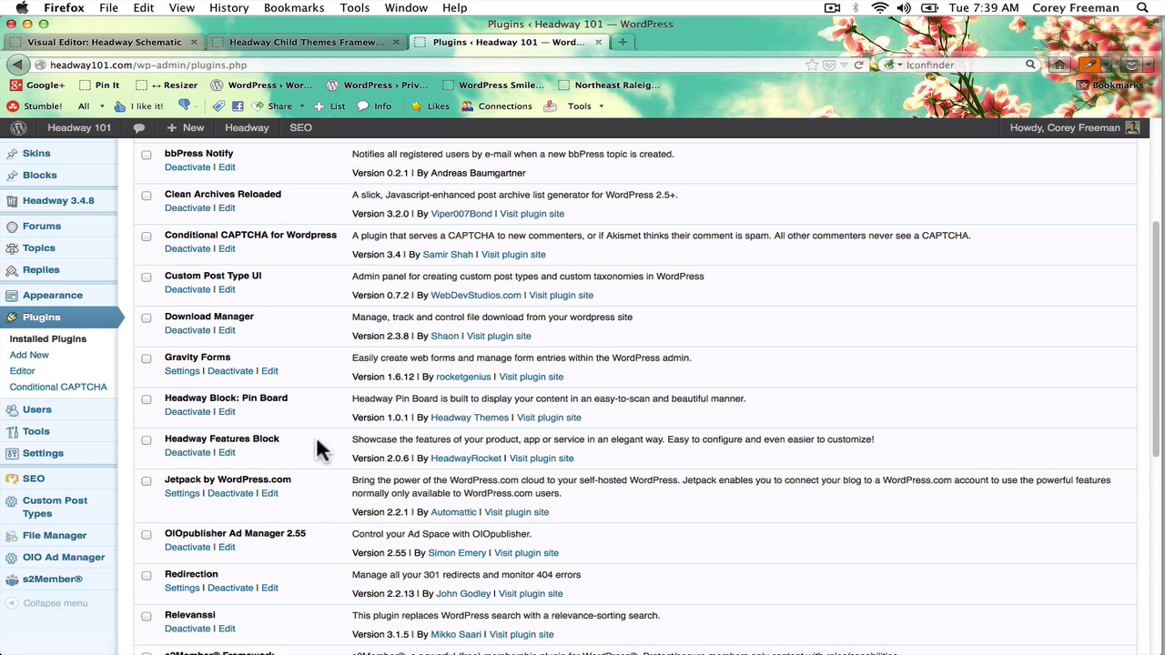
pyautogui.tripleClick(436, 438)
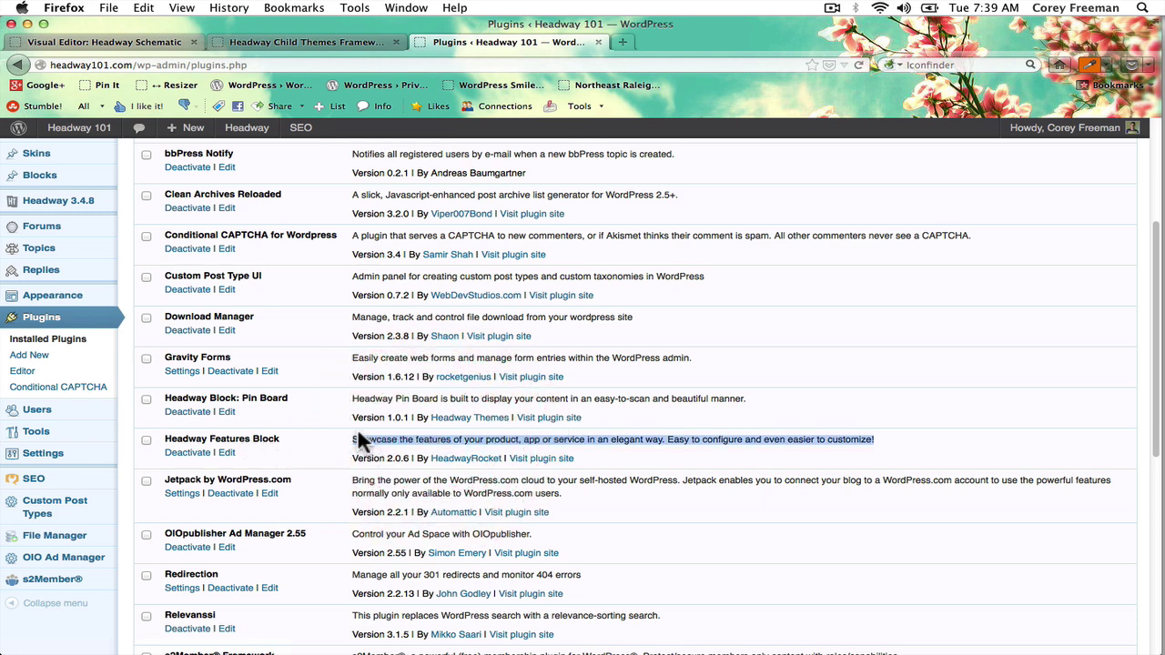
pyautogui.click(600, 41)
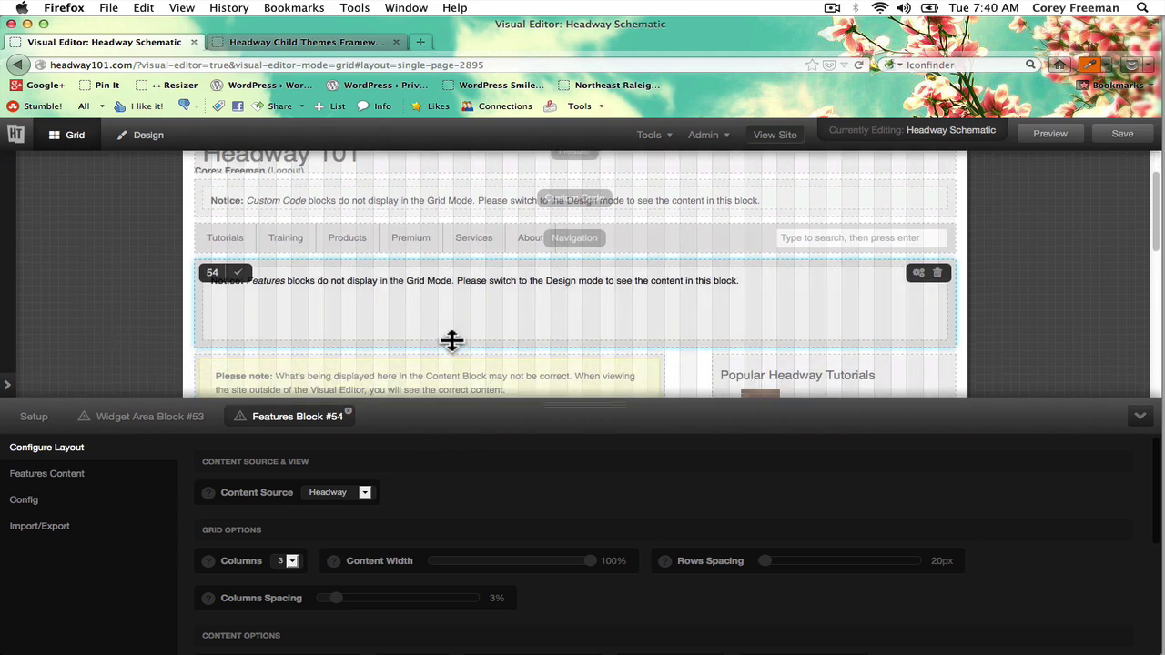
# - Reload the live Headway Child Themes page and scroll to the six-feature Explore Headway's Features block
pyautogui.click(364, 42)
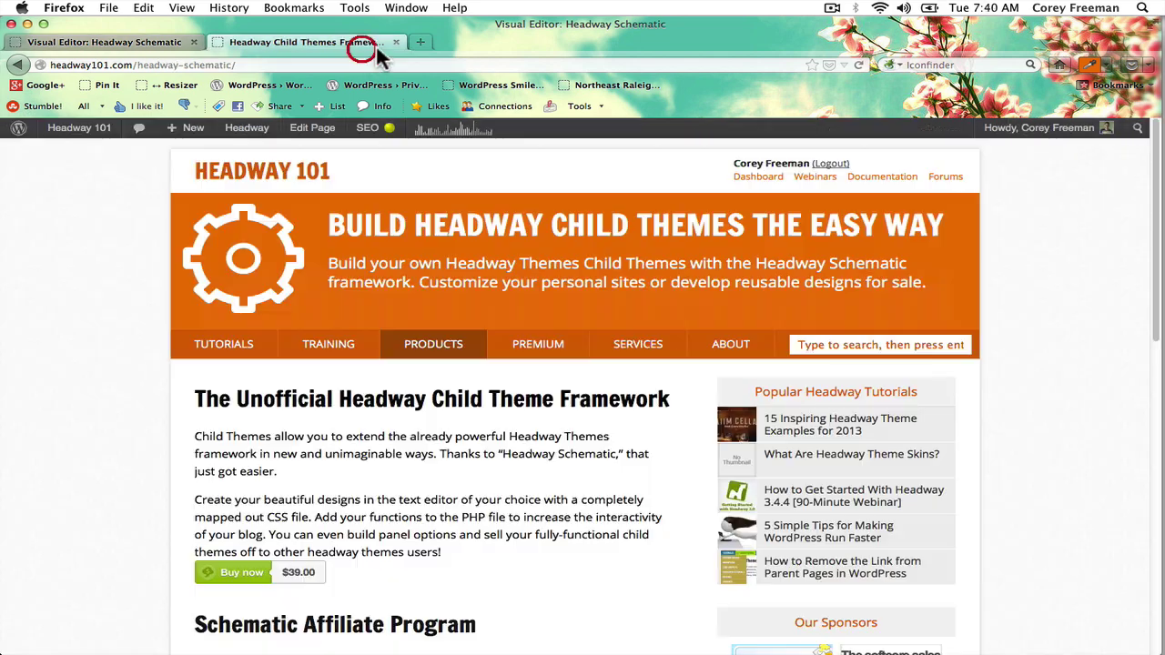
pyautogui.click(858, 65)
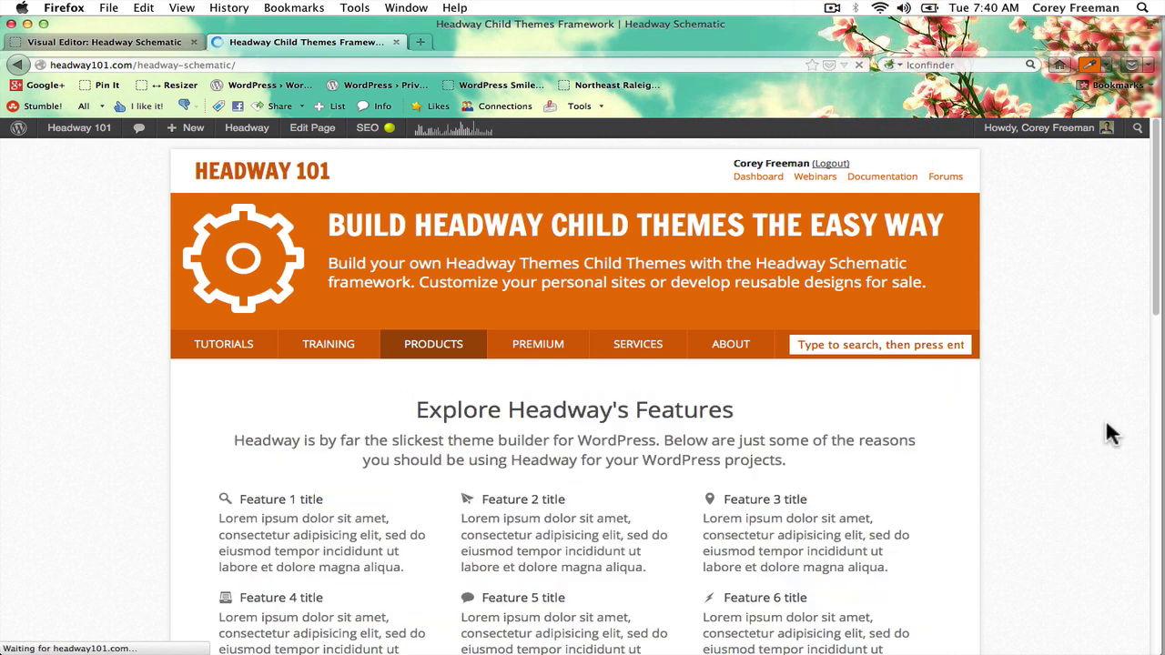
pyautogui.scroll(-3, 1108, 432)
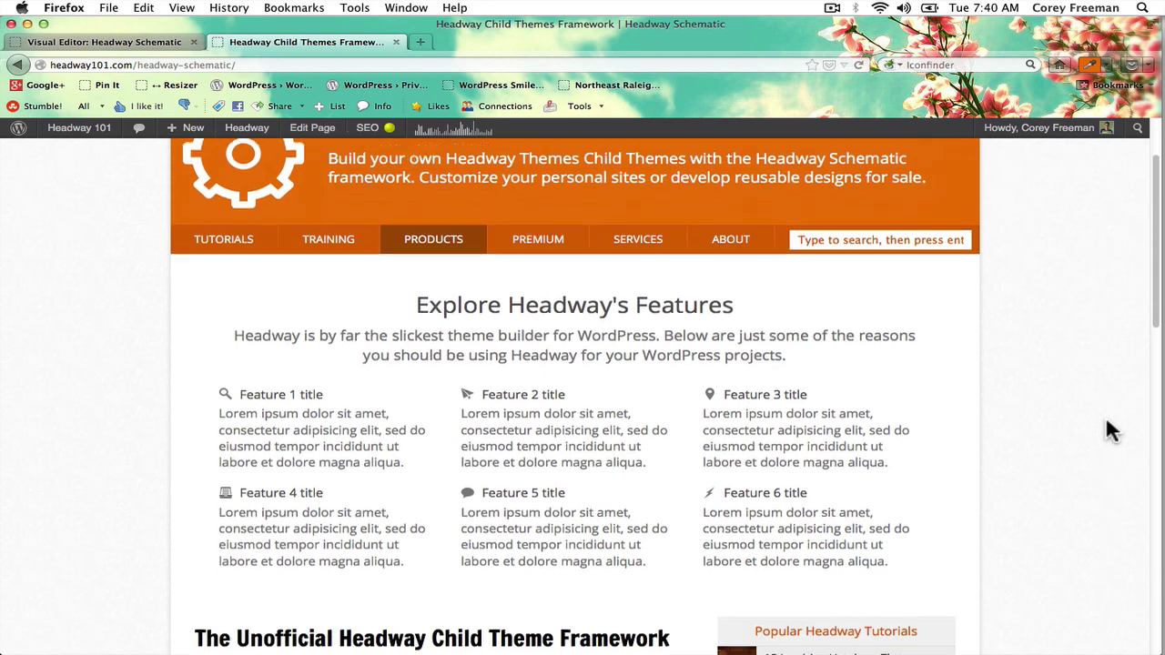
pyautogui.scroll(-2, 1108, 432)
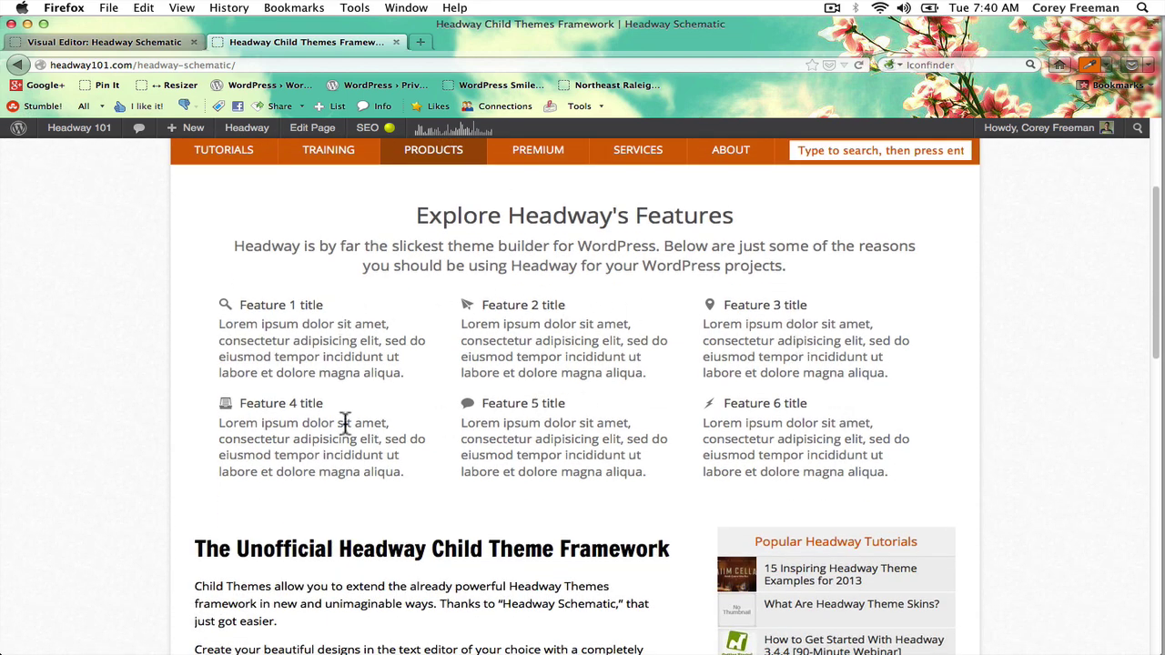
pyautogui.click(121, 41)
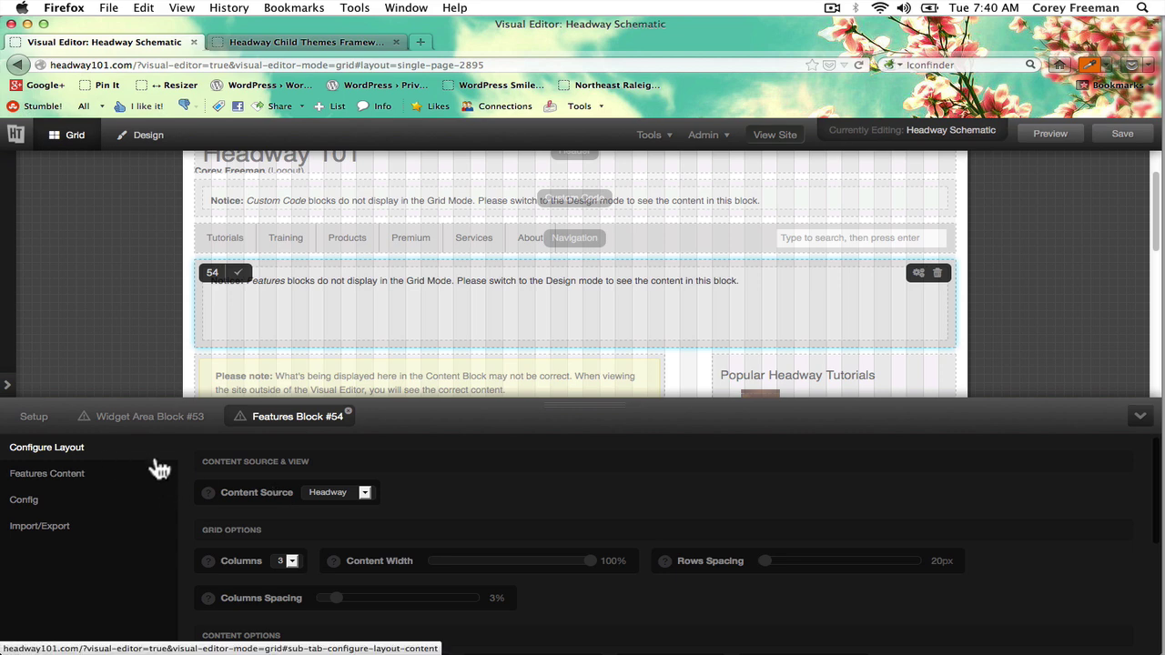
pyautogui.click(364, 492)
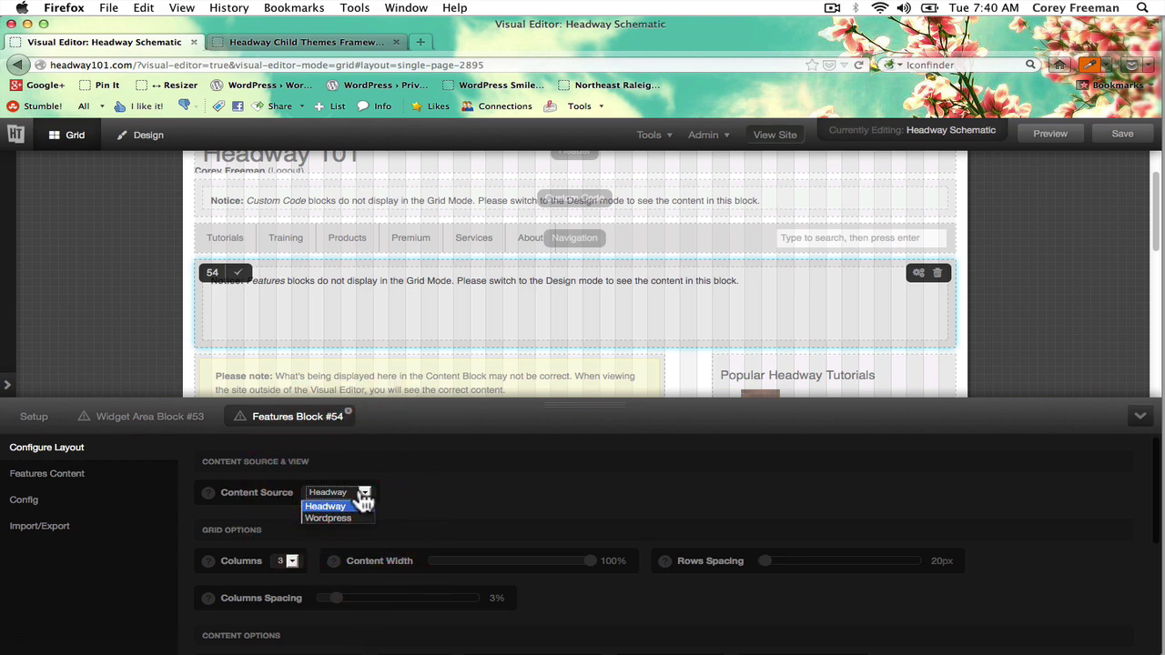
pyautogui.click(406, 518)
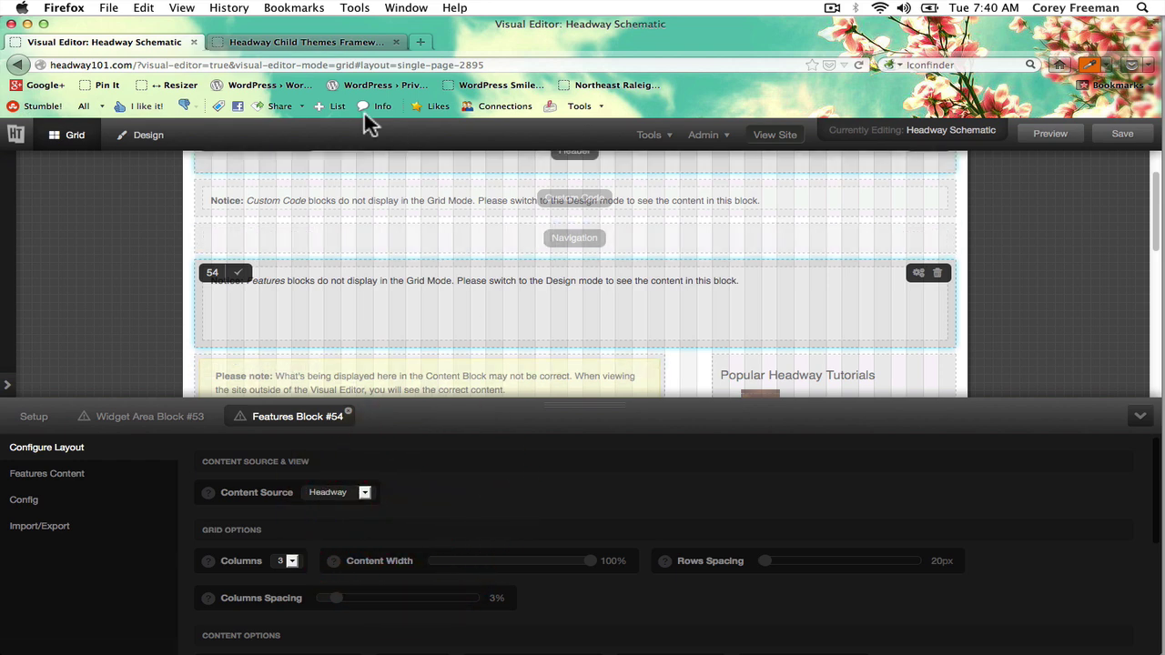
pyautogui.scroll(-1, 410, 472)
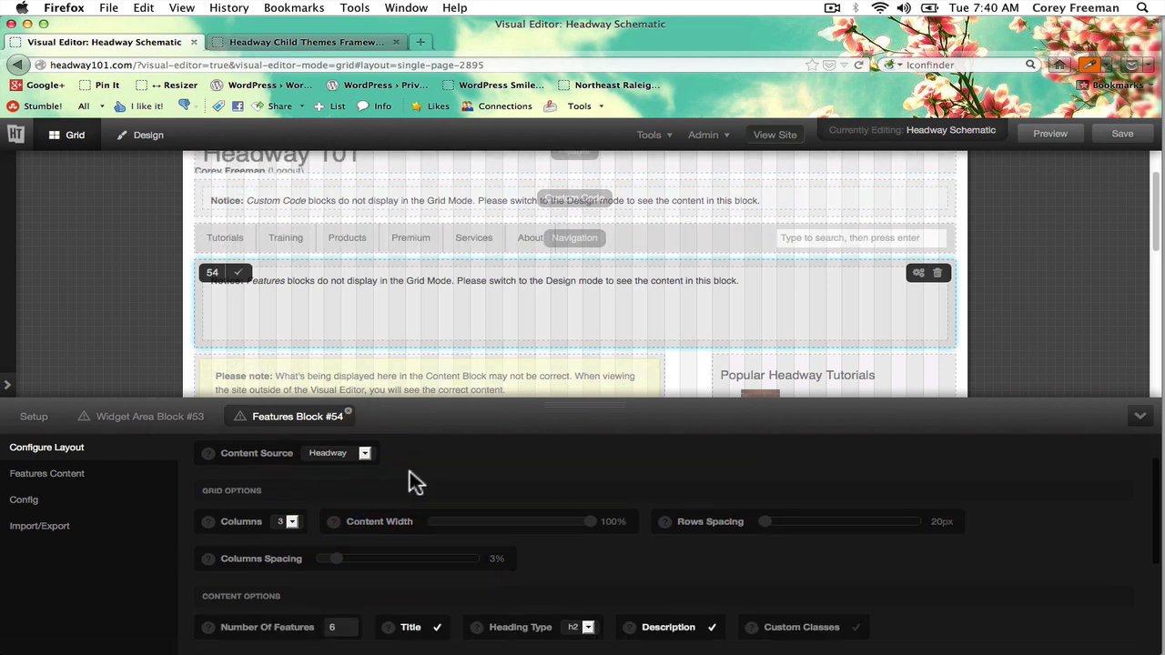
pyautogui.click(101, 475)
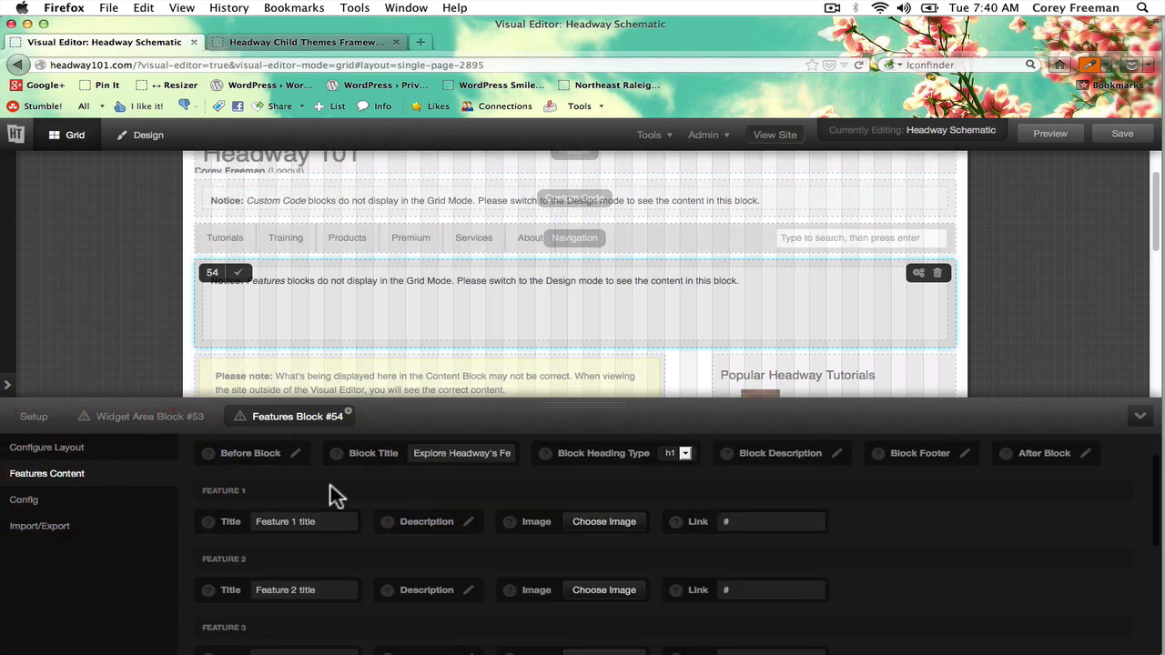
pyautogui.scroll(-3, 331, 485)
pyautogui.scroll(1, 273, 475)
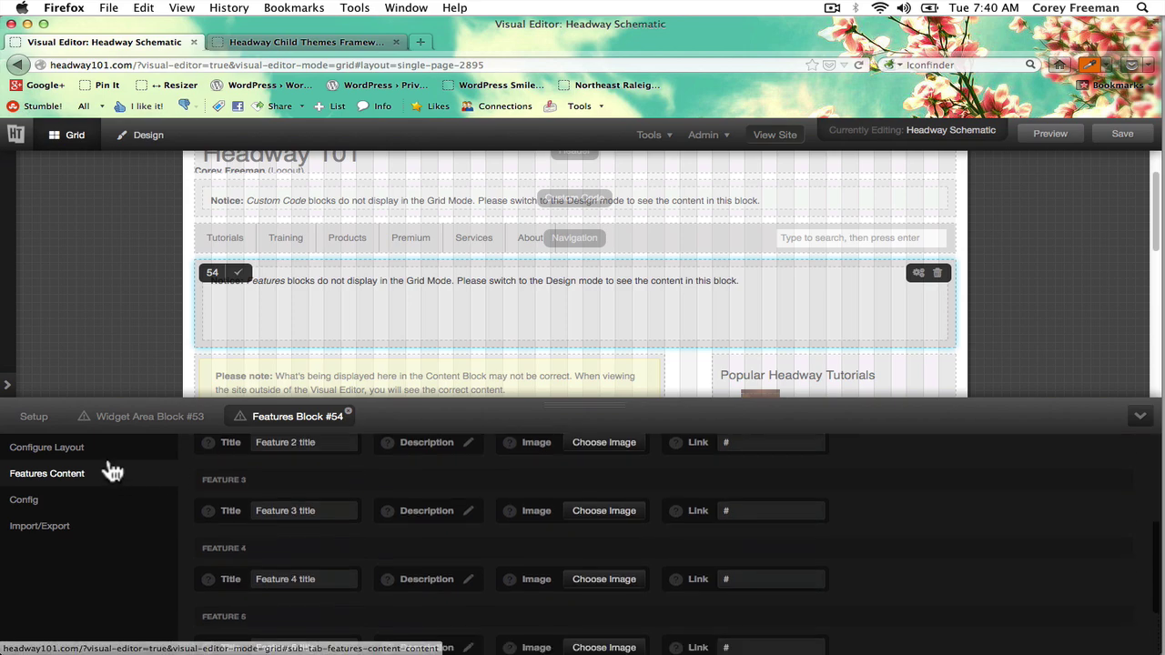
pyautogui.click(102, 448)
pyautogui.click(344, 46)
pyautogui.moveTo(473, 153)
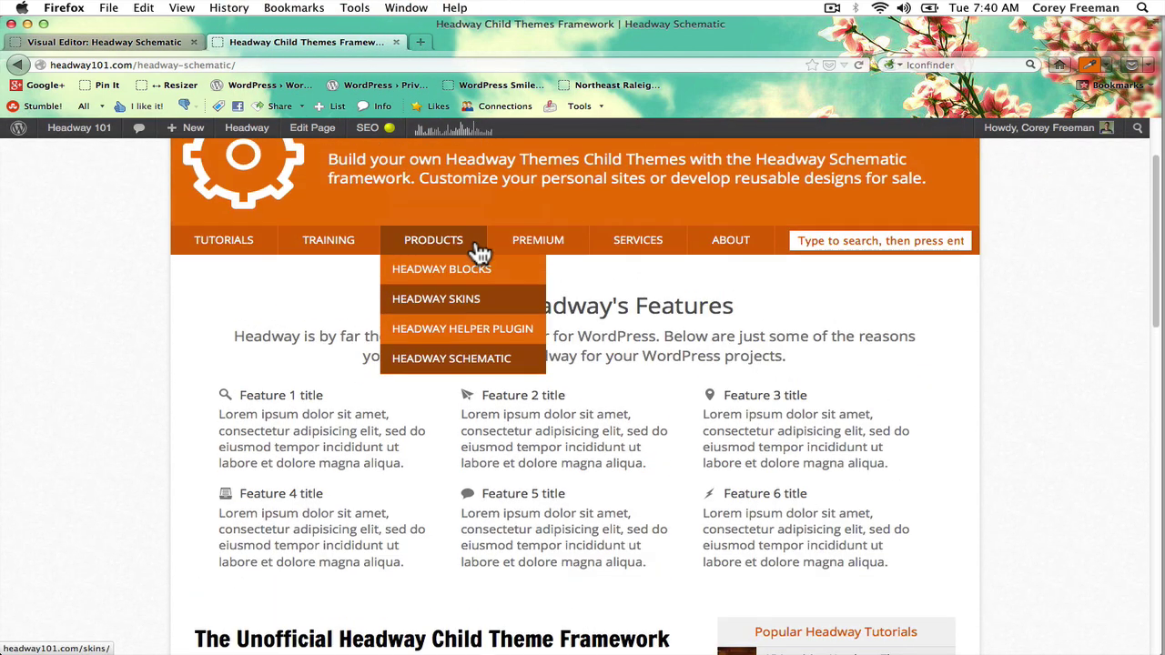
pyautogui.keyDown('super'); pyautogui.click(523, 266); pyautogui.keyUp('super')
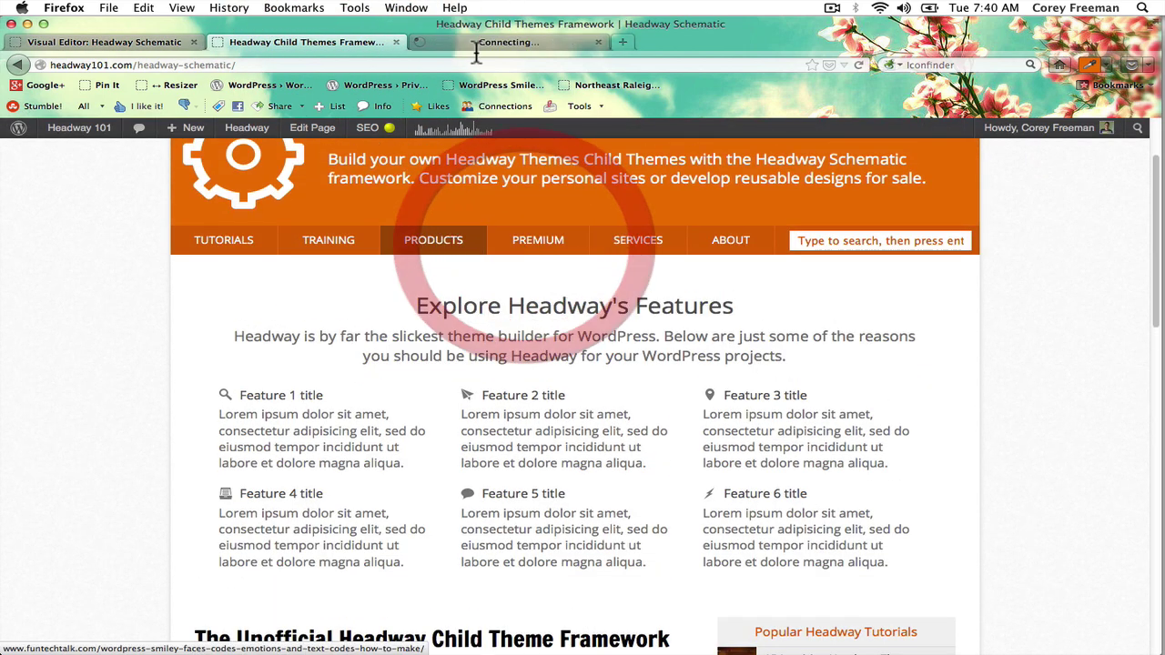
pyautogui.click(475, 43)
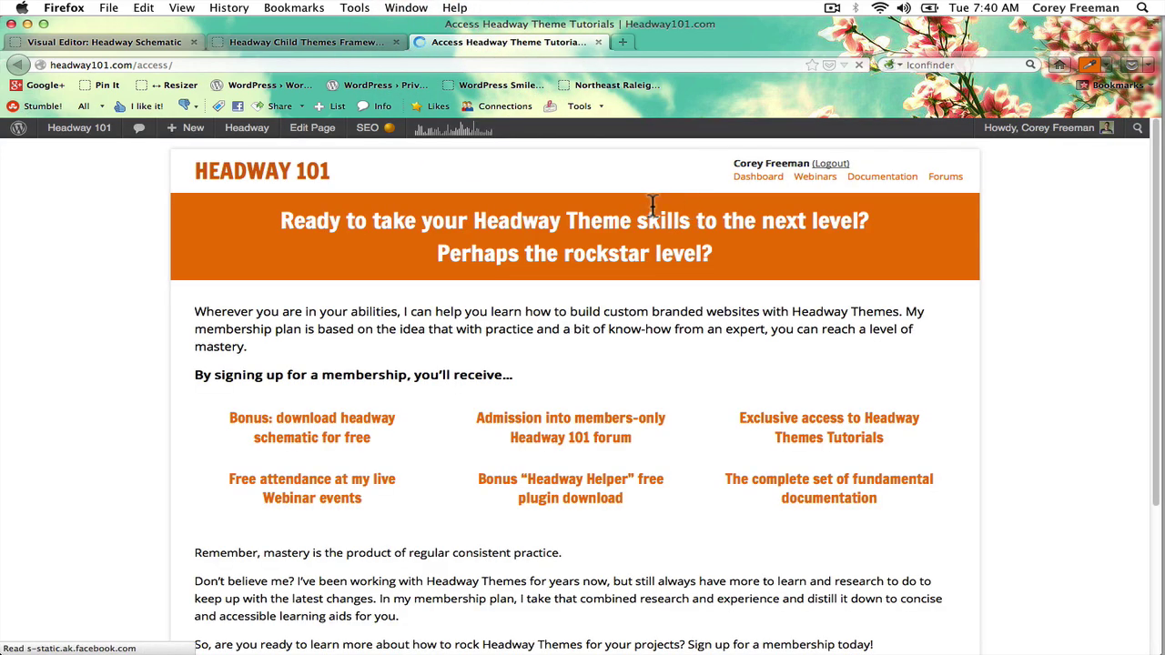
pyautogui.scroll(-2, 531, 267)
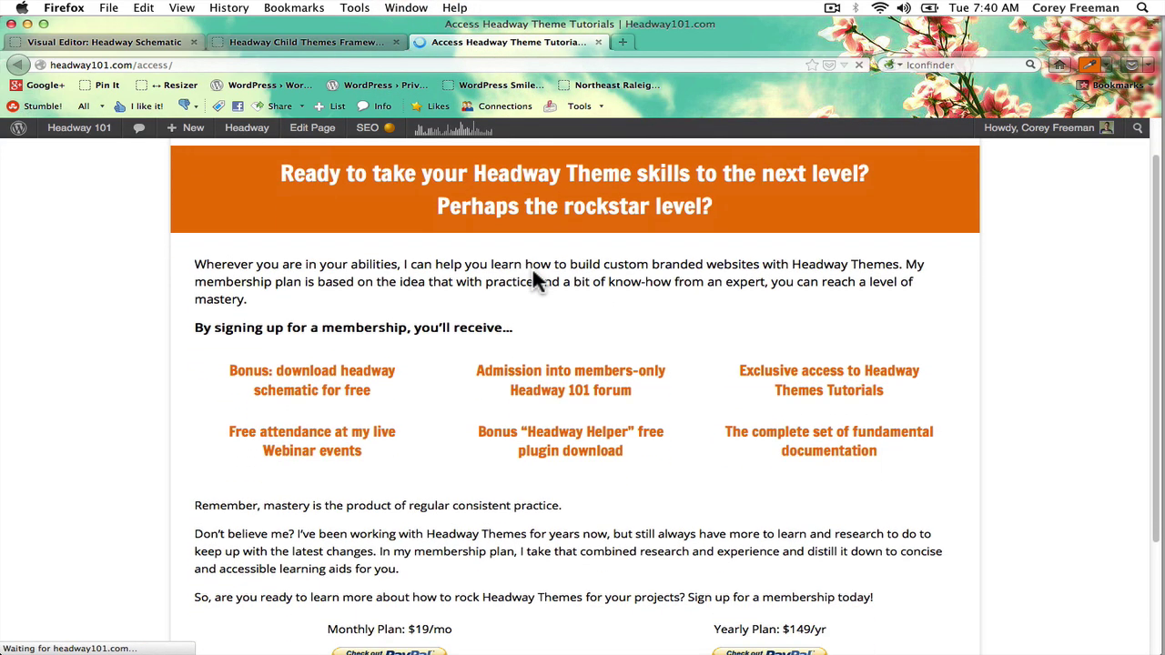
pyautogui.tripleClick(314, 371)
pyautogui.tripleClick(576, 369)
pyautogui.tripleClick(825, 380)
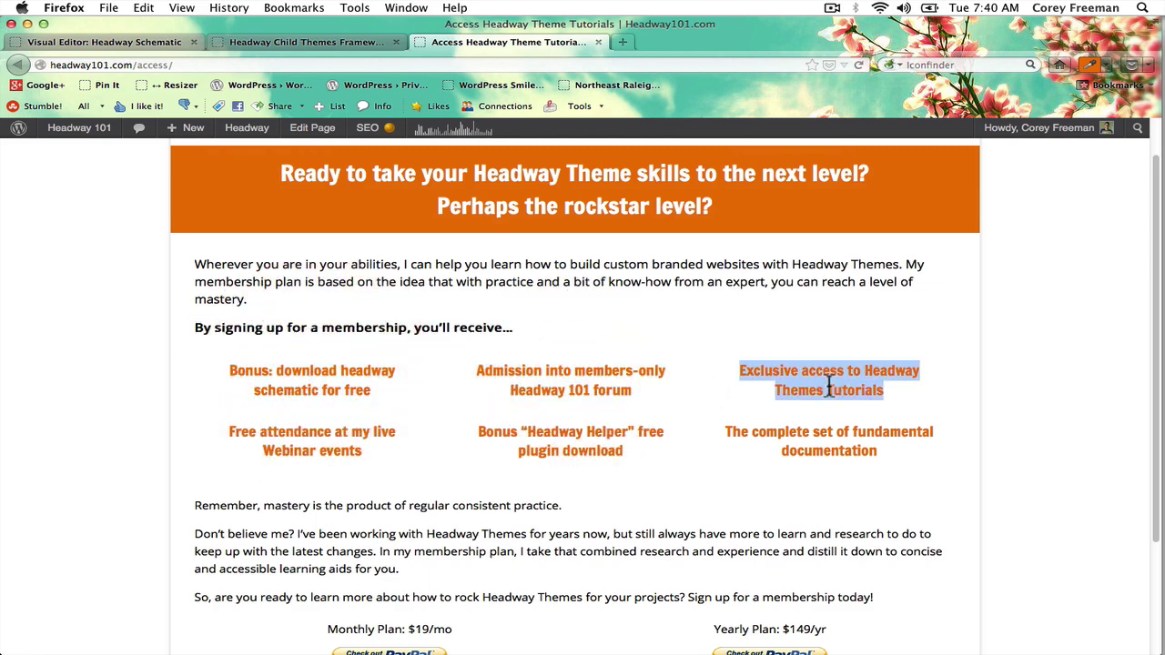
pyautogui.click(823, 428)
pyautogui.tripleClick(823, 428)
pyautogui.tripleClick(626, 435)
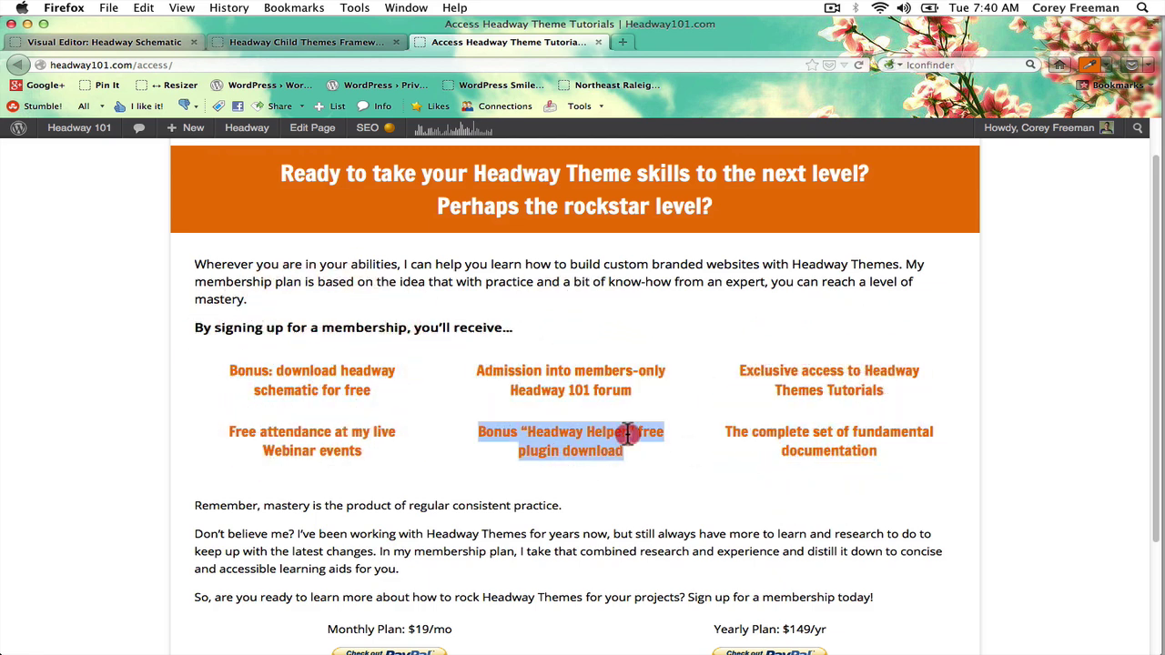
pyautogui.tripleClick(336, 435)
pyautogui.click(185, 384)
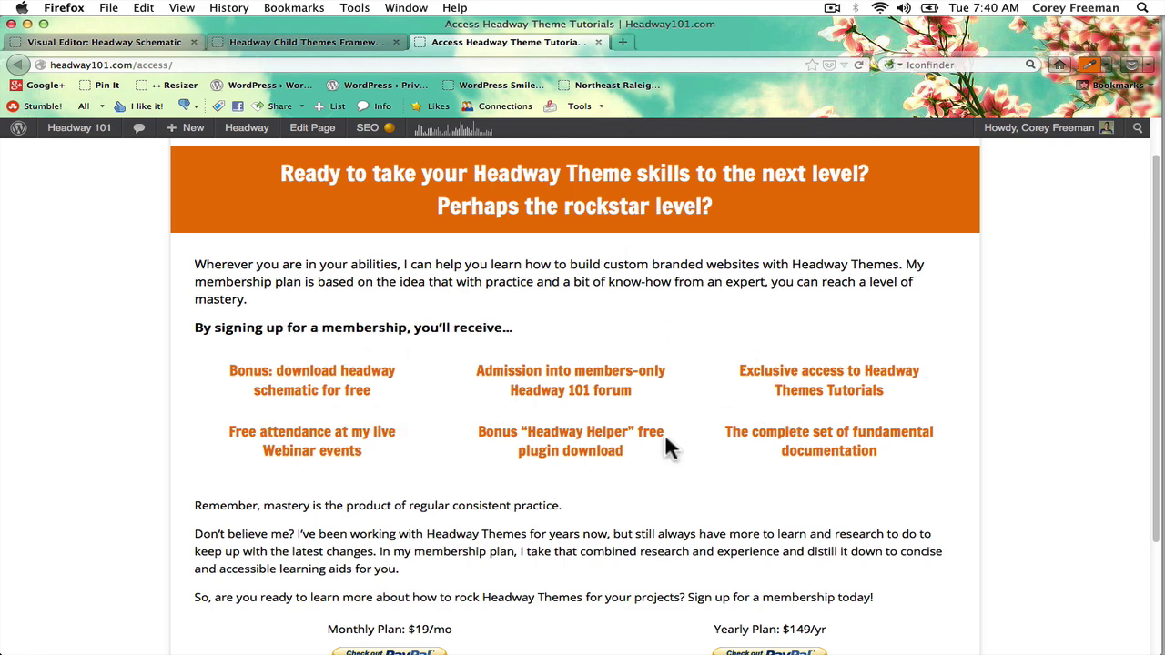
# - Open the WordPress dashboard's Features list showing six entries, Schematic through Documentation
pyautogui.moveTo(103, 145)
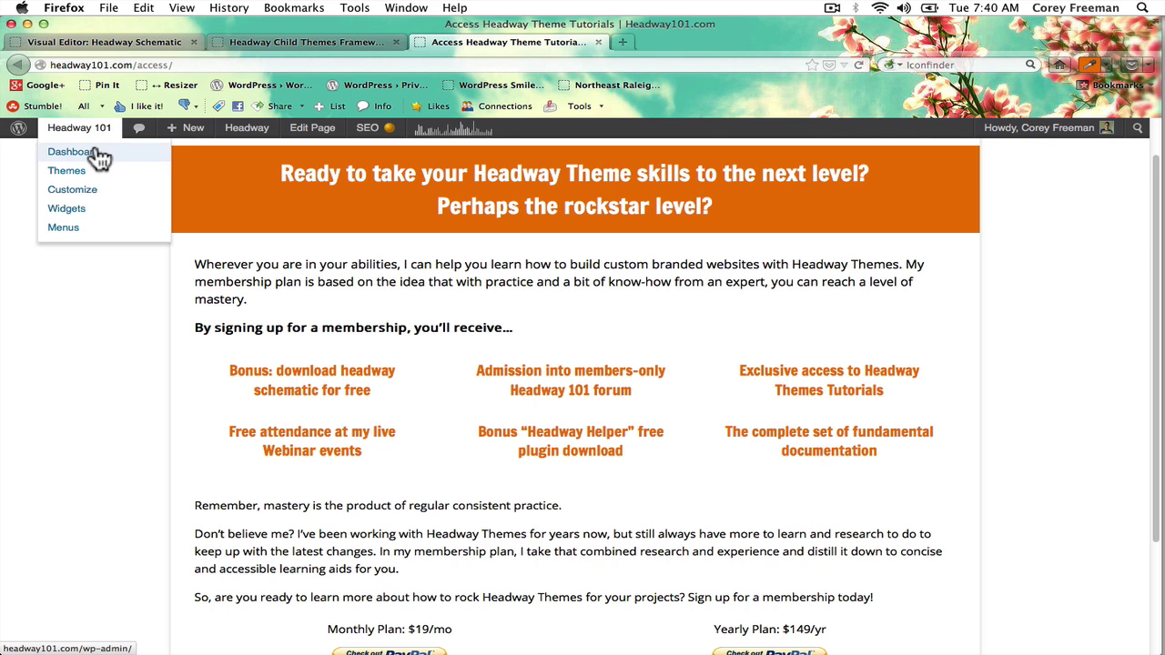
pyautogui.click(104, 209)
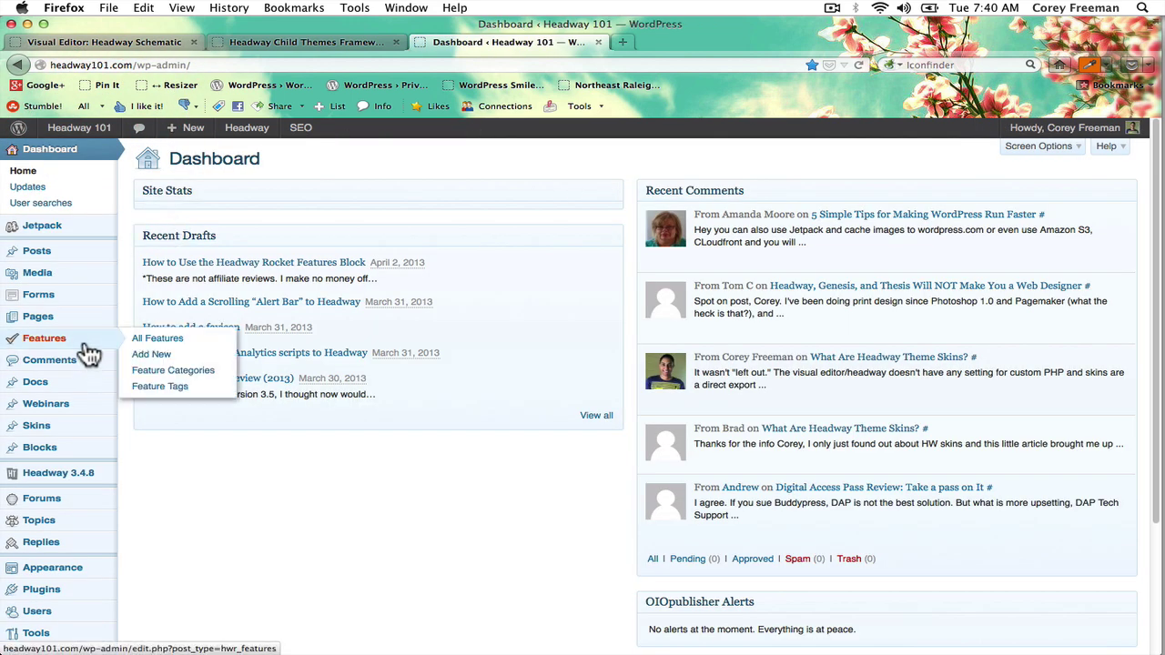
pyautogui.click(73, 346)
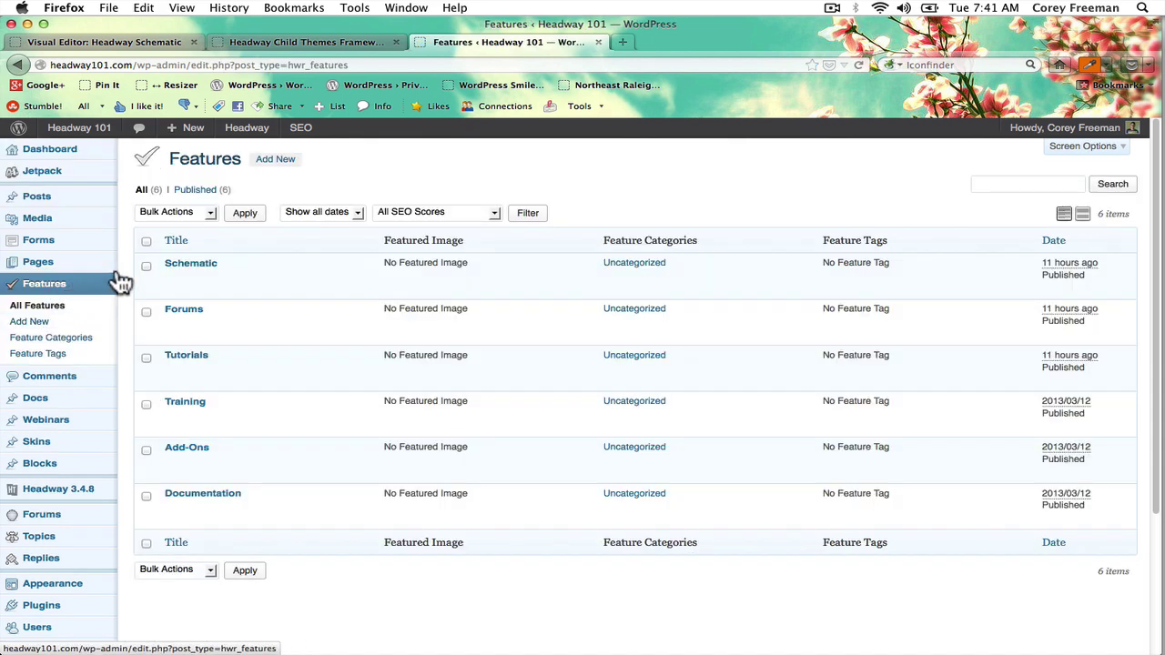
pyautogui.moveTo(194, 460)
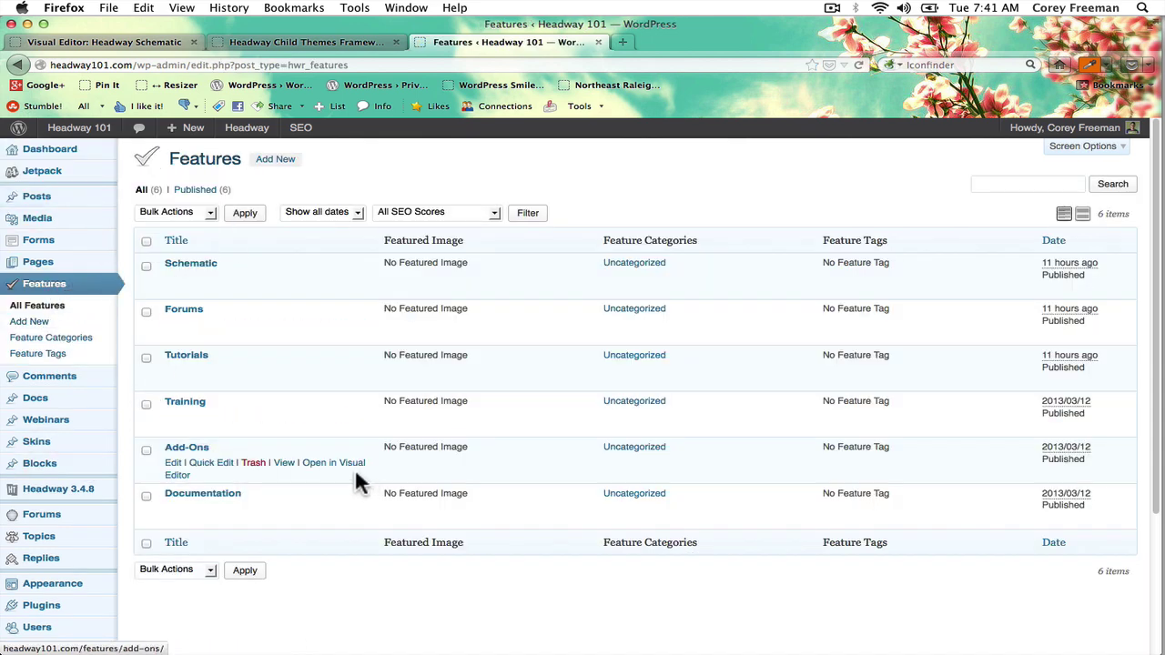
# - Back in the visual editor, view Features Block #54 content and switch to Design mode
pyautogui.click(595, 41)
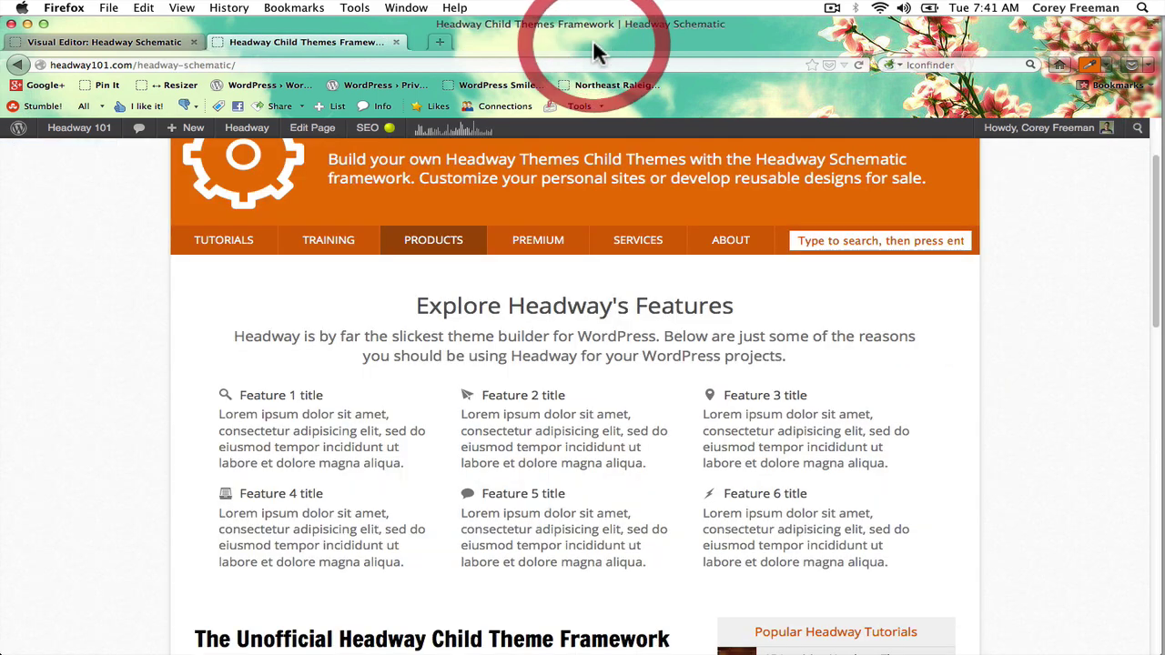
pyautogui.click(144, 41)
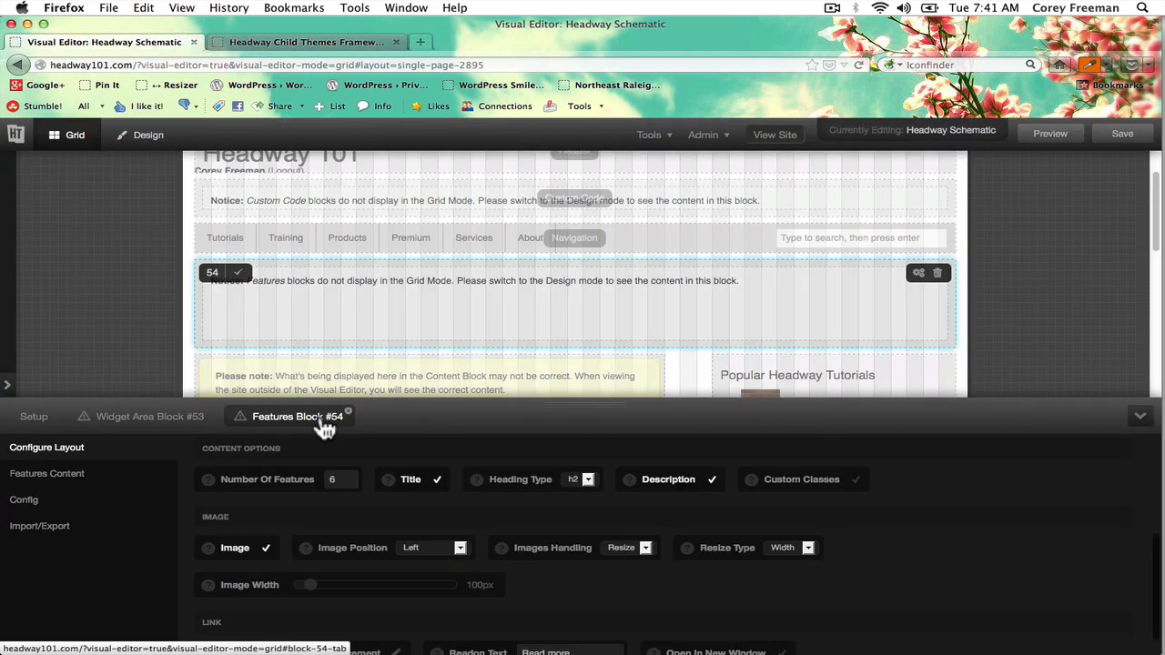
pyautogui.click(159, 481)
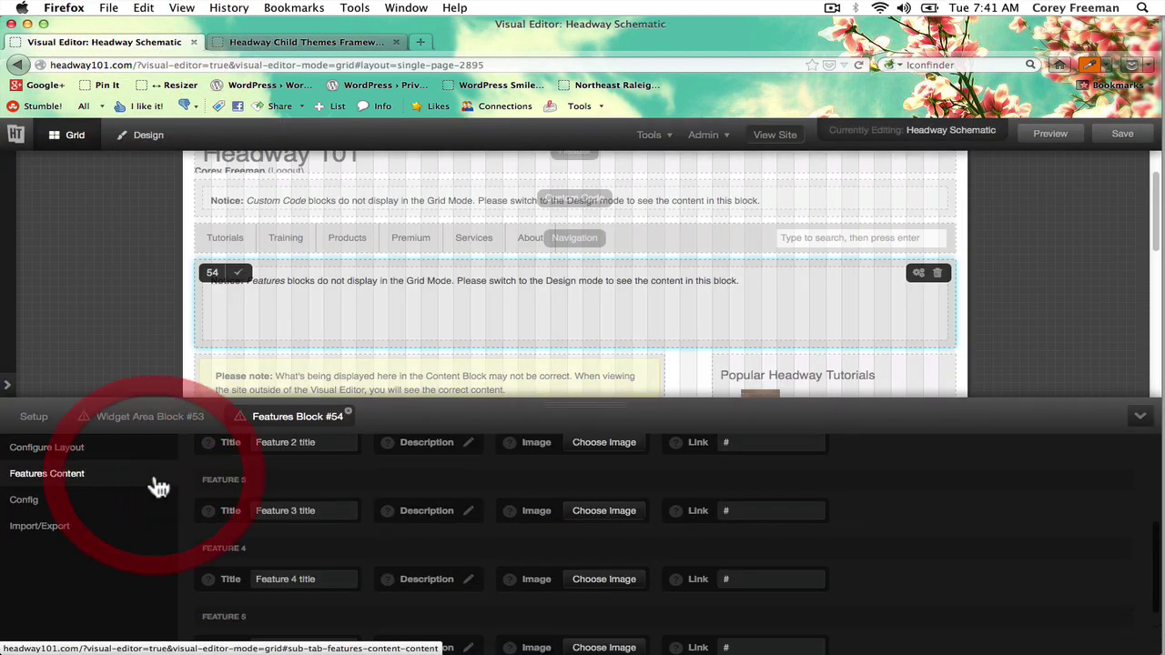
pyautogui.scroll(4, 220, 474)
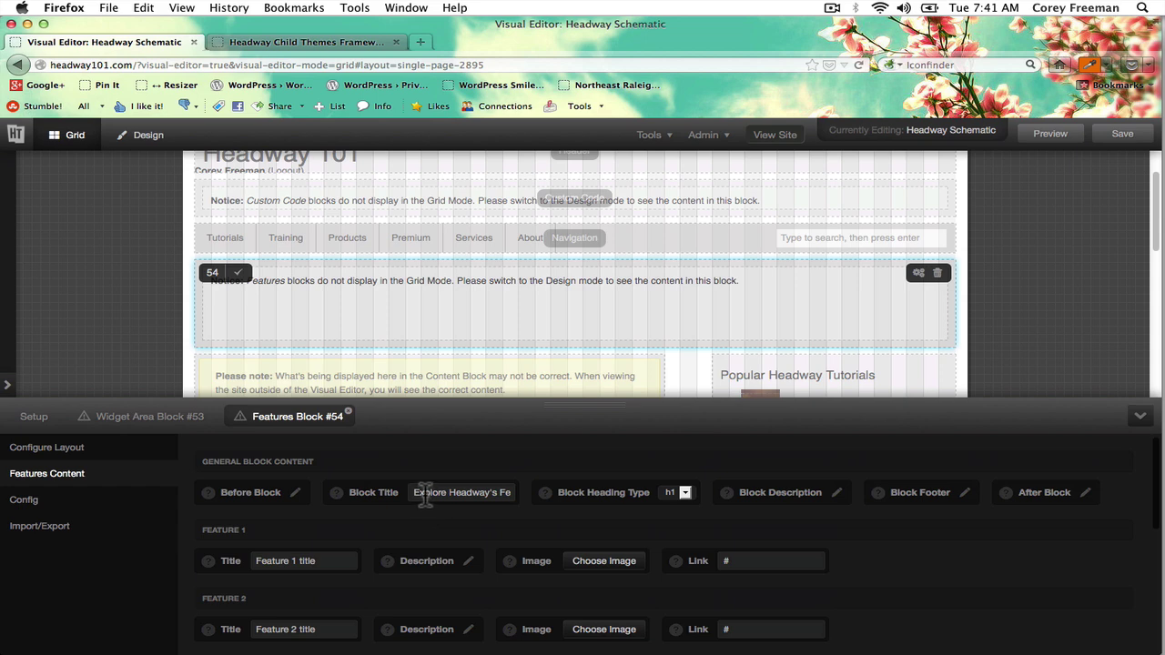
pyautogui.click(149, 136)
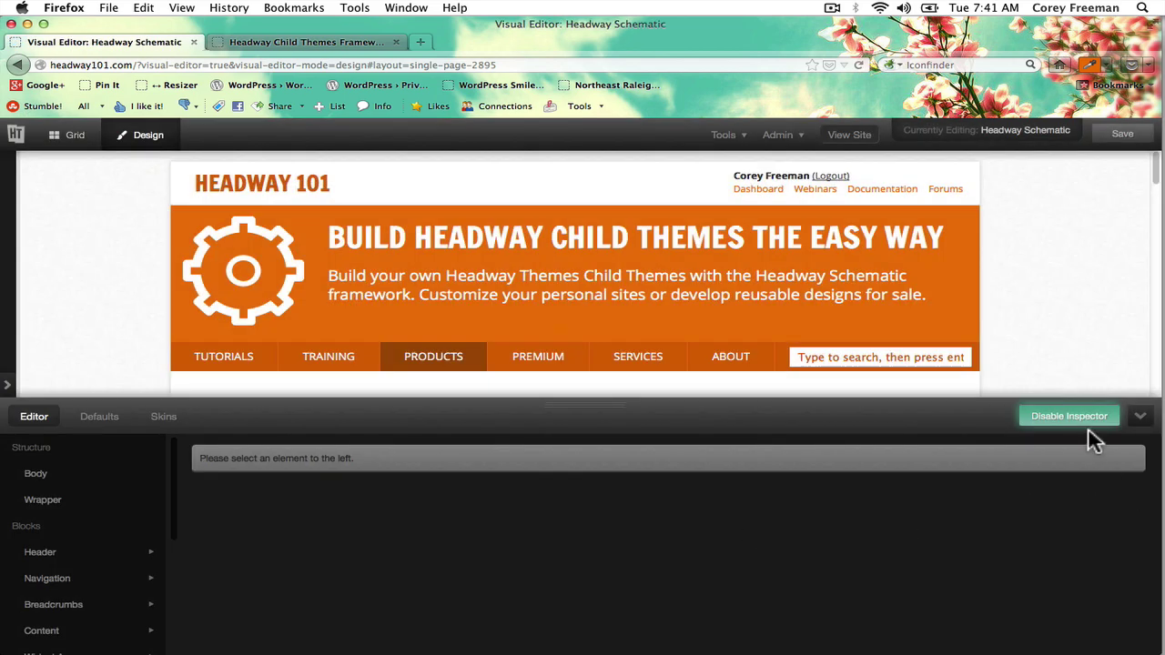
# - Disable the inspector, shrink the options panel, and select the Features block to show its options
pyautogui.click(1092, 416)
pyautogui.scroll(-5, 1103, 350)
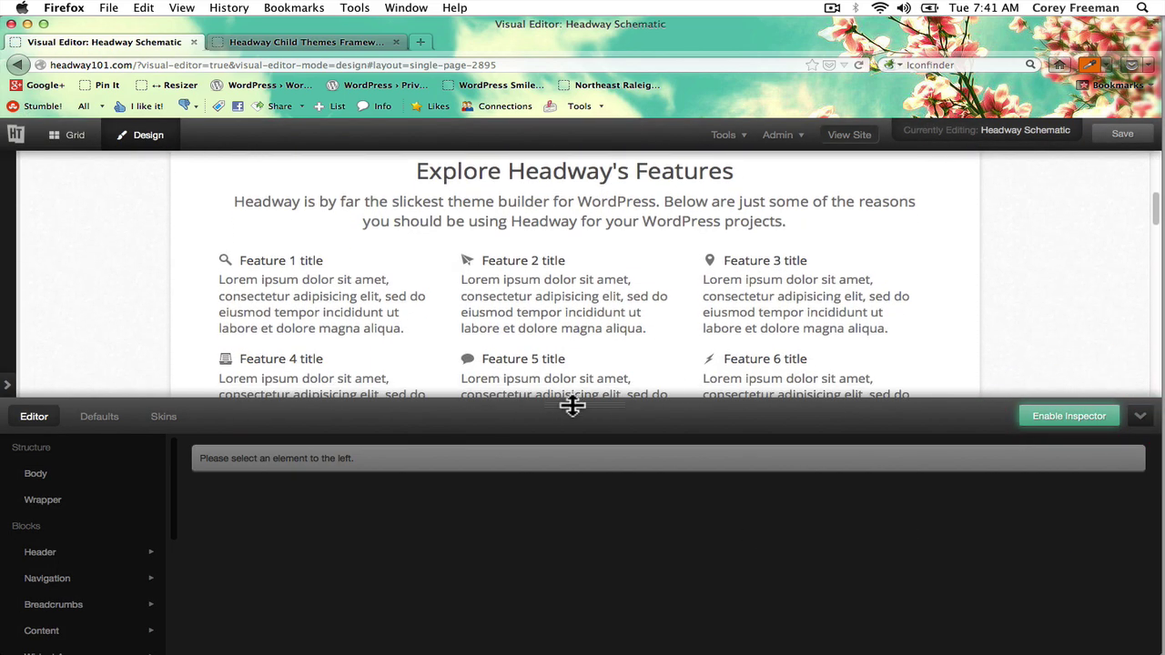
pyautogui.moveTo(572, 403); pyautogui.dragTo(593, 515)
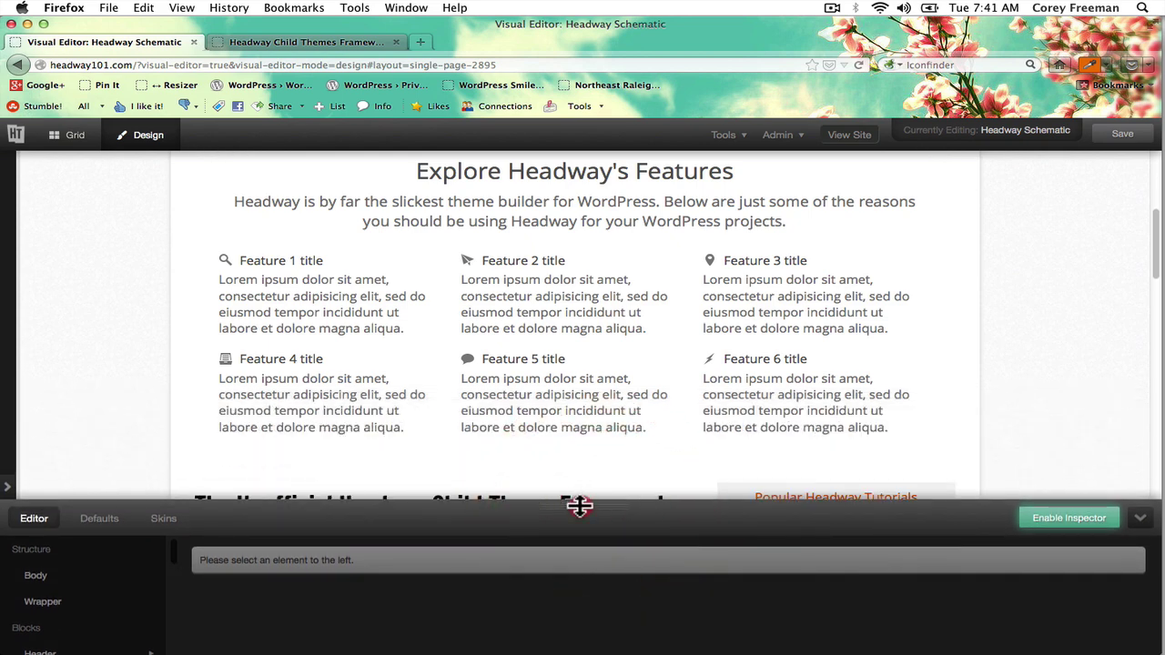
pyautogui.click(507, 360)
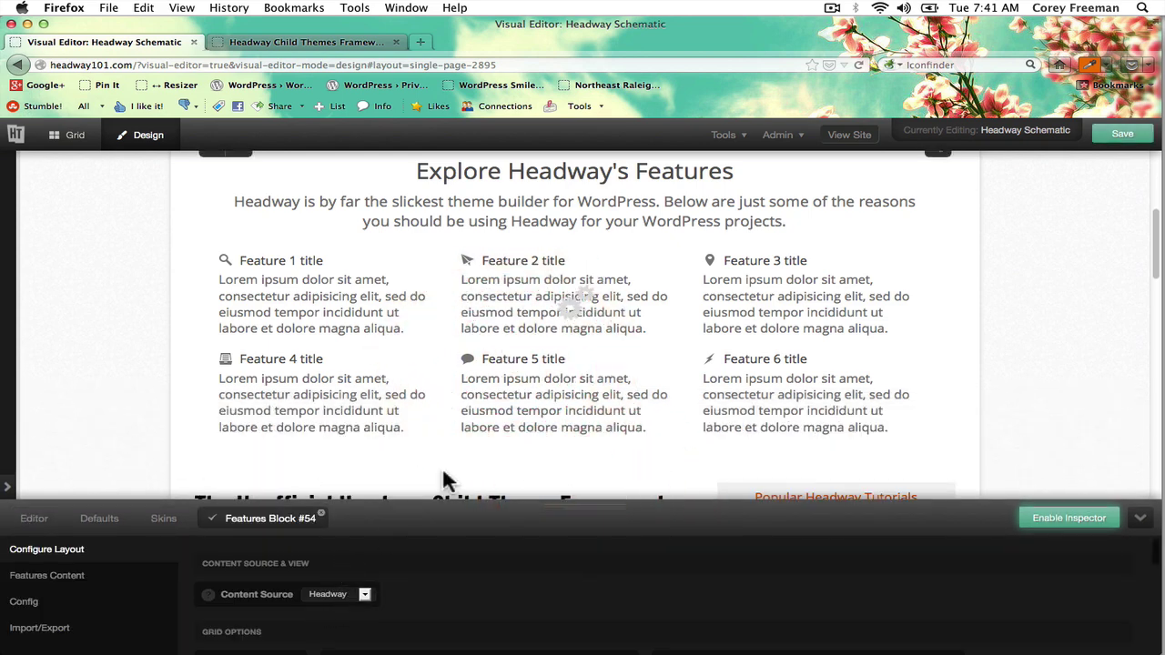
# - Rename the block title to 'The Ultimate Headway Themes Child Theme Framework', trying h2 before restoring h1
pyautogui.click(128, 581)
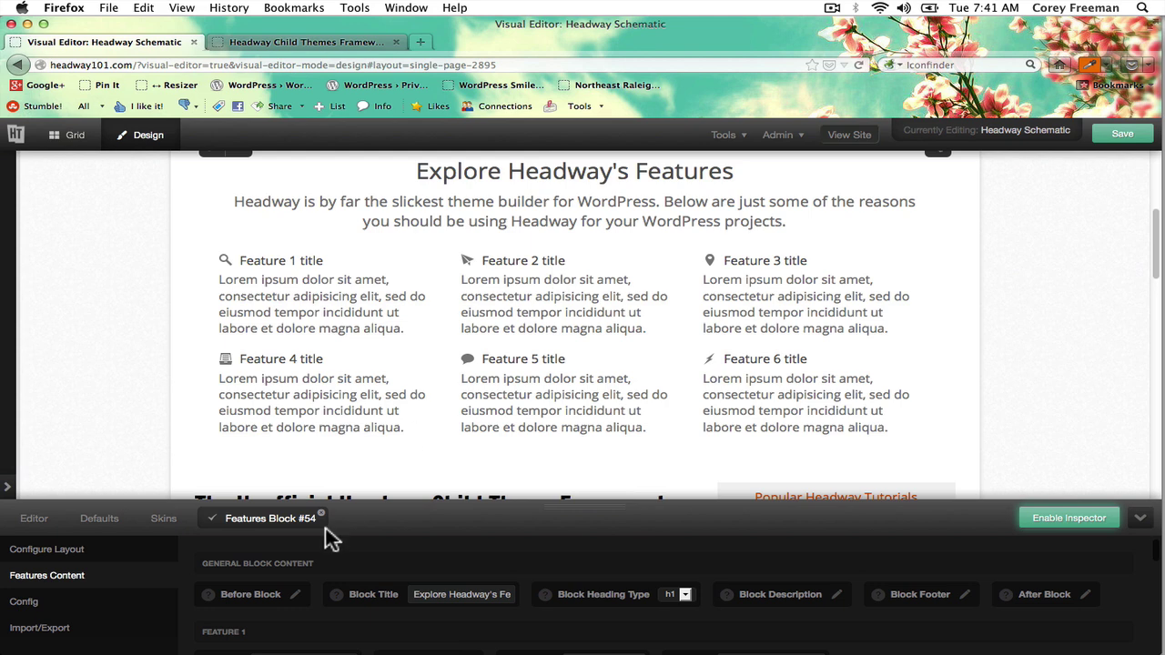
pyautogui.tripleClick(418, 596)
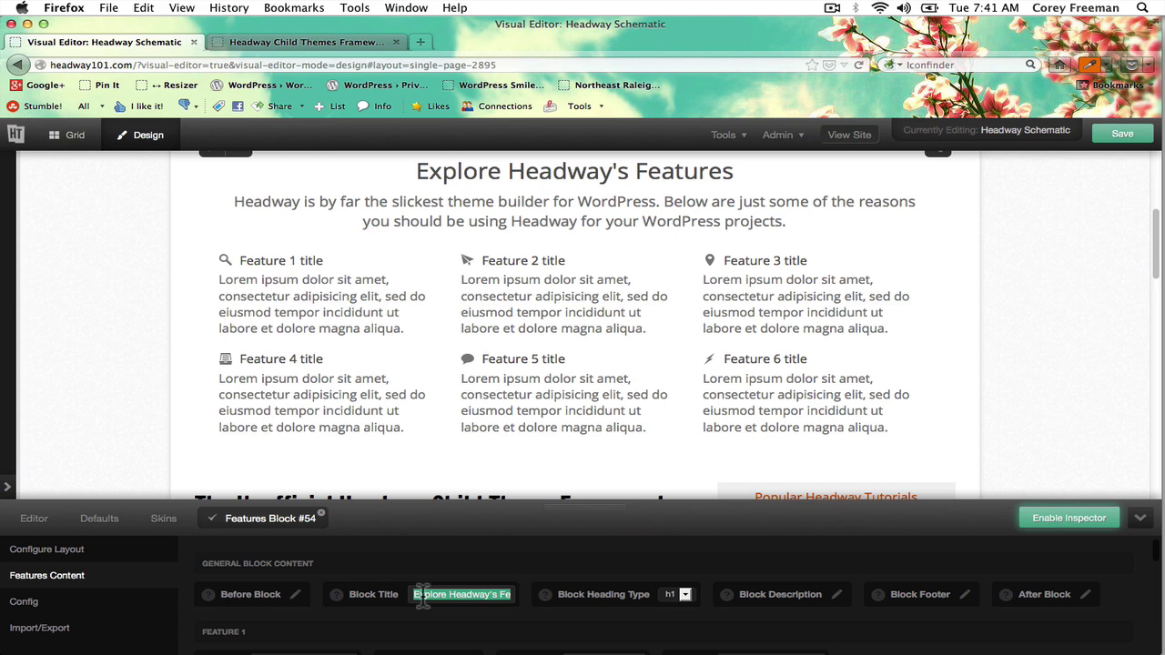
pyautogui.write('The Ultimate ')
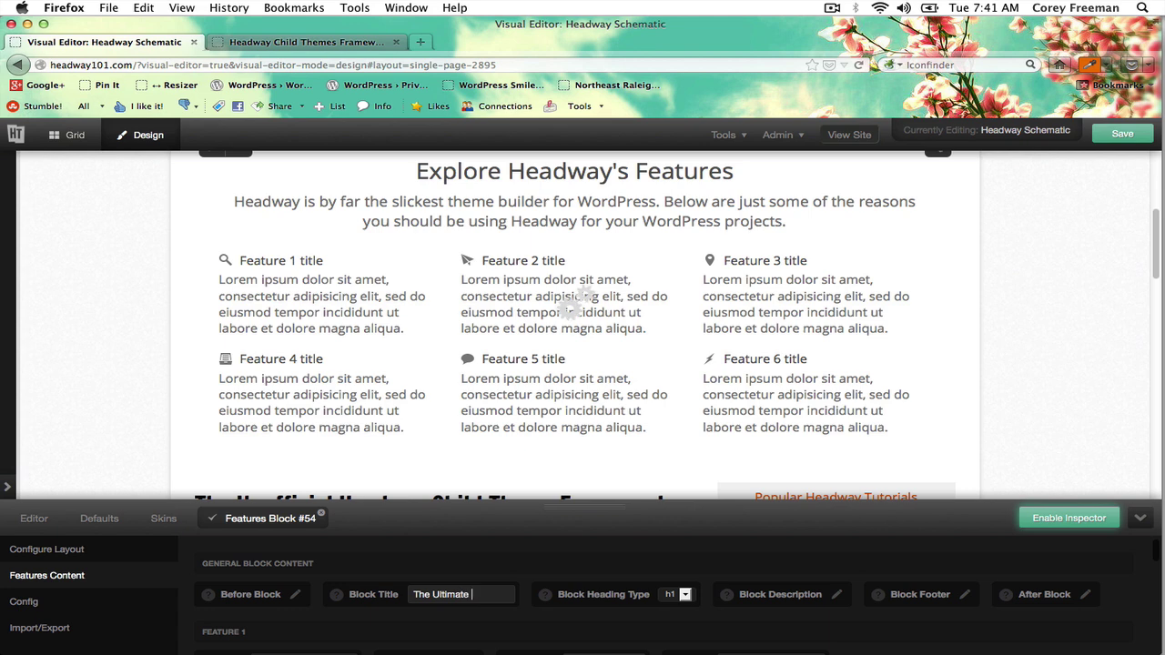
pyautogui.write('Child Theme Frame')
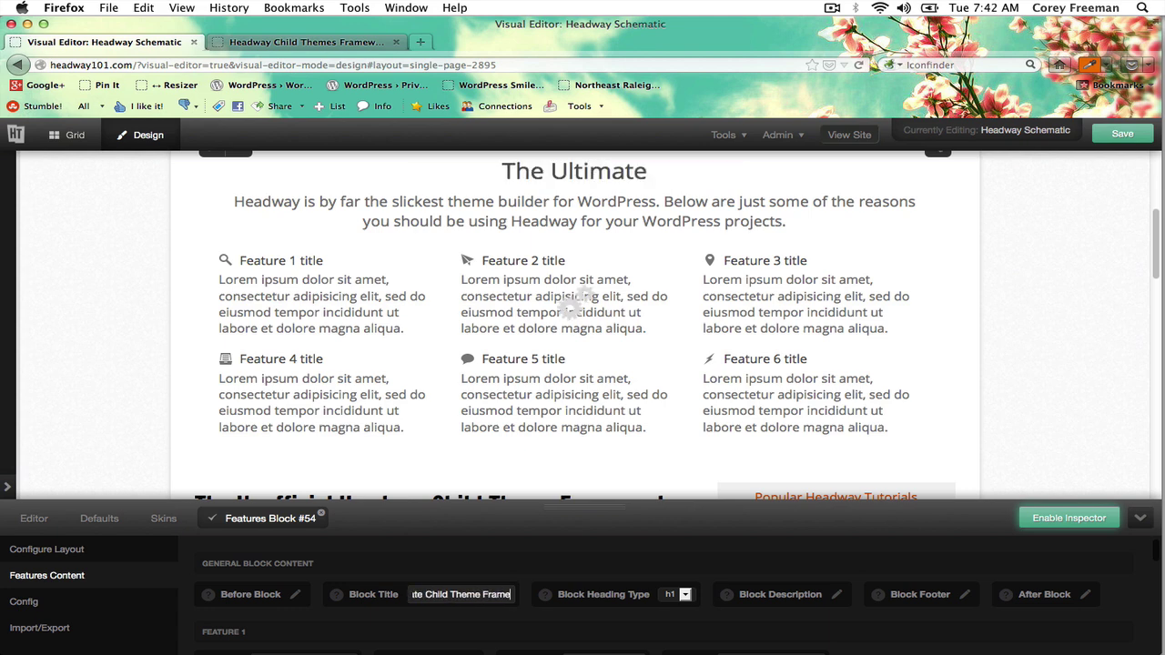
pyautogui.write('work')
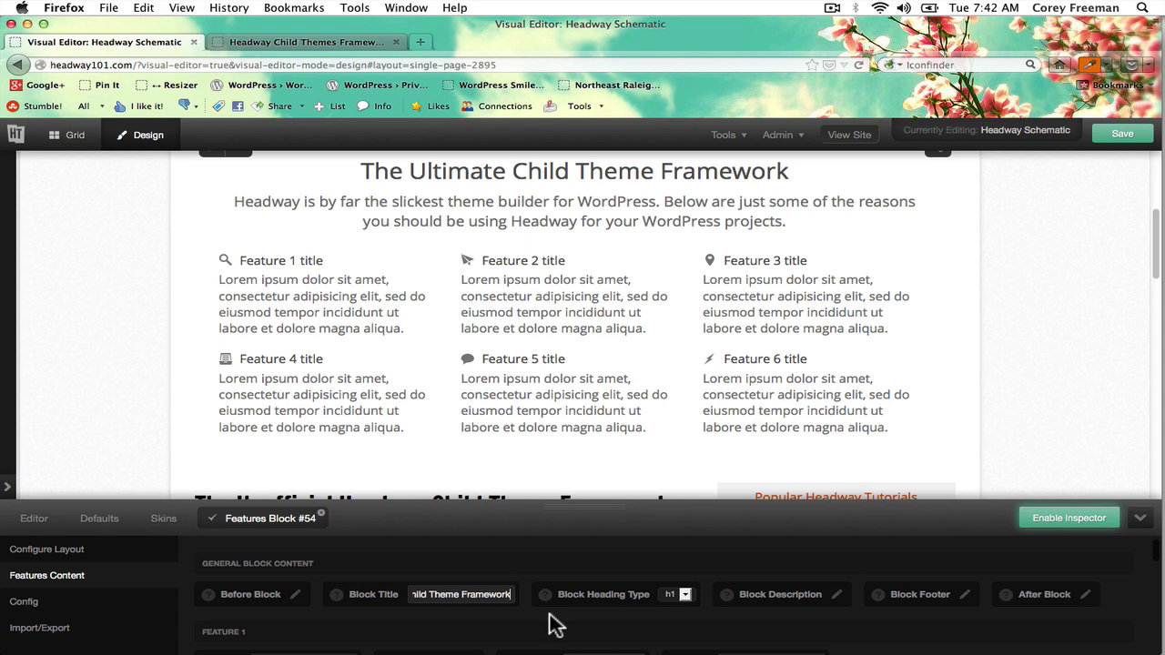
pyautogui.click(682, 595)
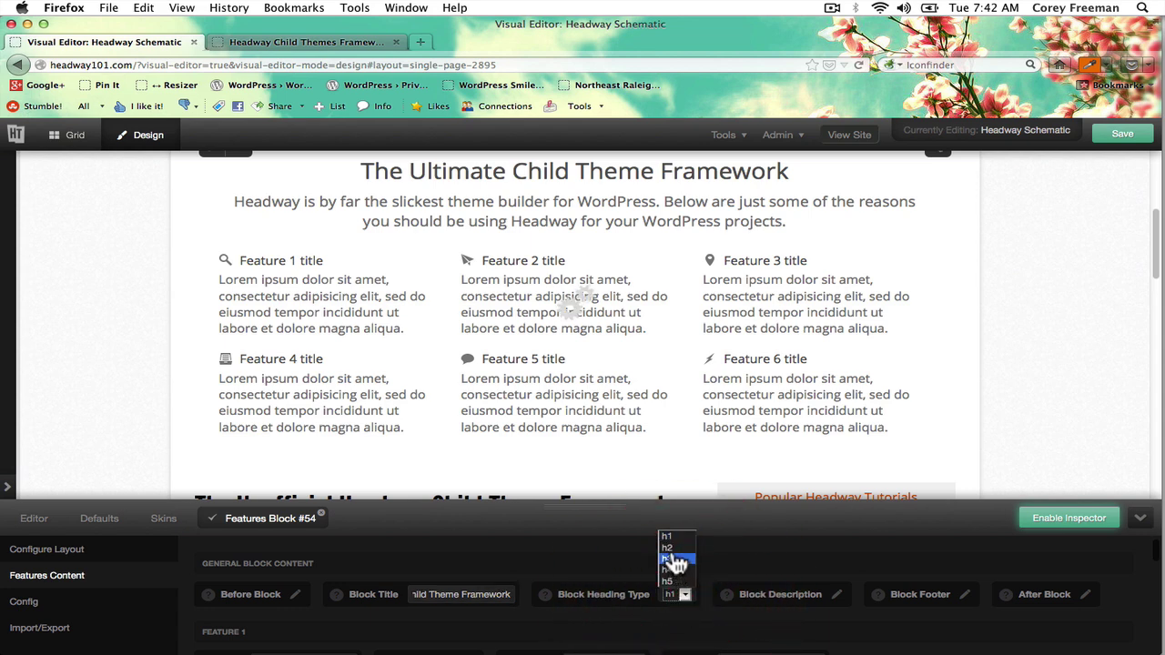
pyautogui.click(671, 549)
pyautogui.click(682, 596)
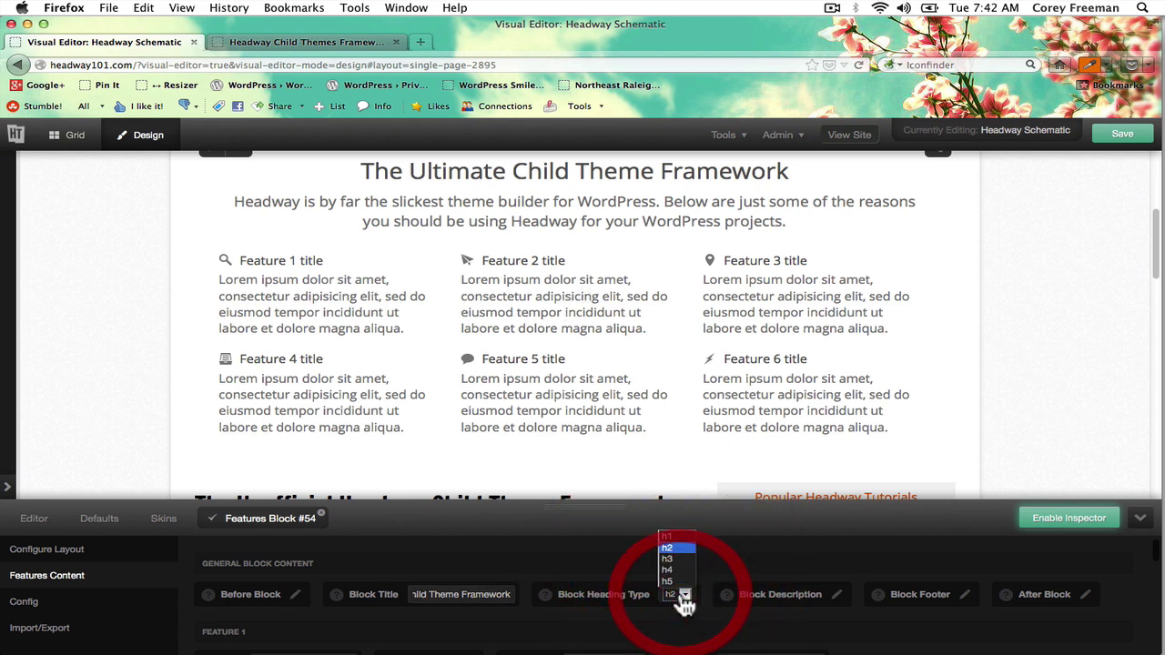
pyautogui.click(673, 537)
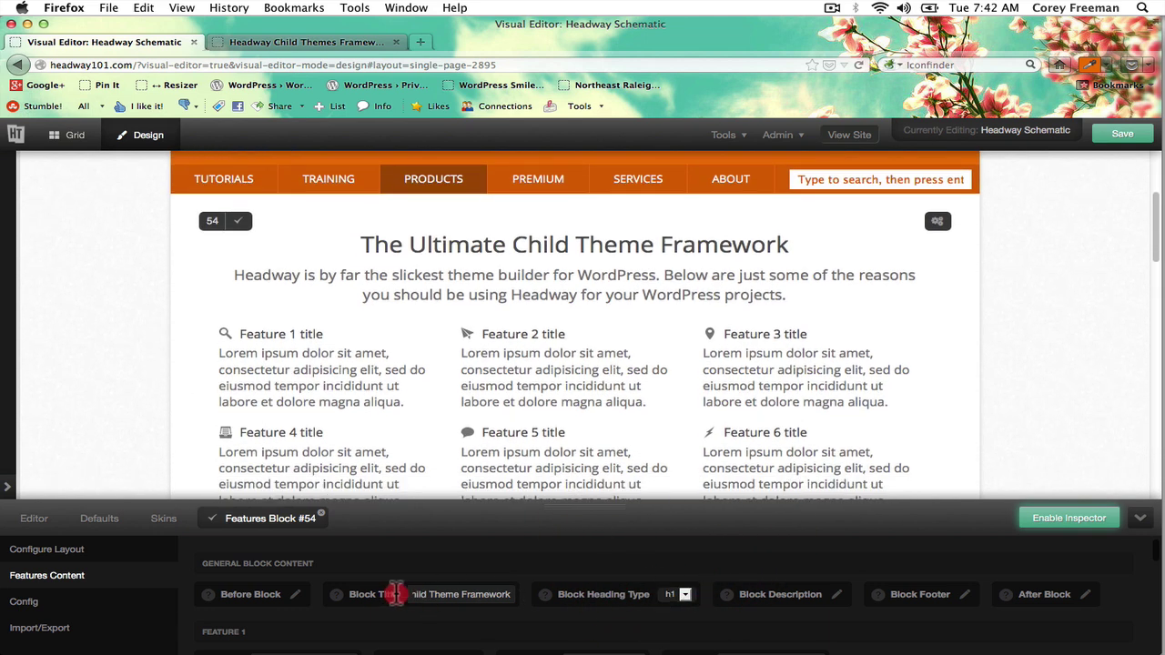
pyautogui.moveTo(395, 596); pyautogui.dragTo(471, 595)
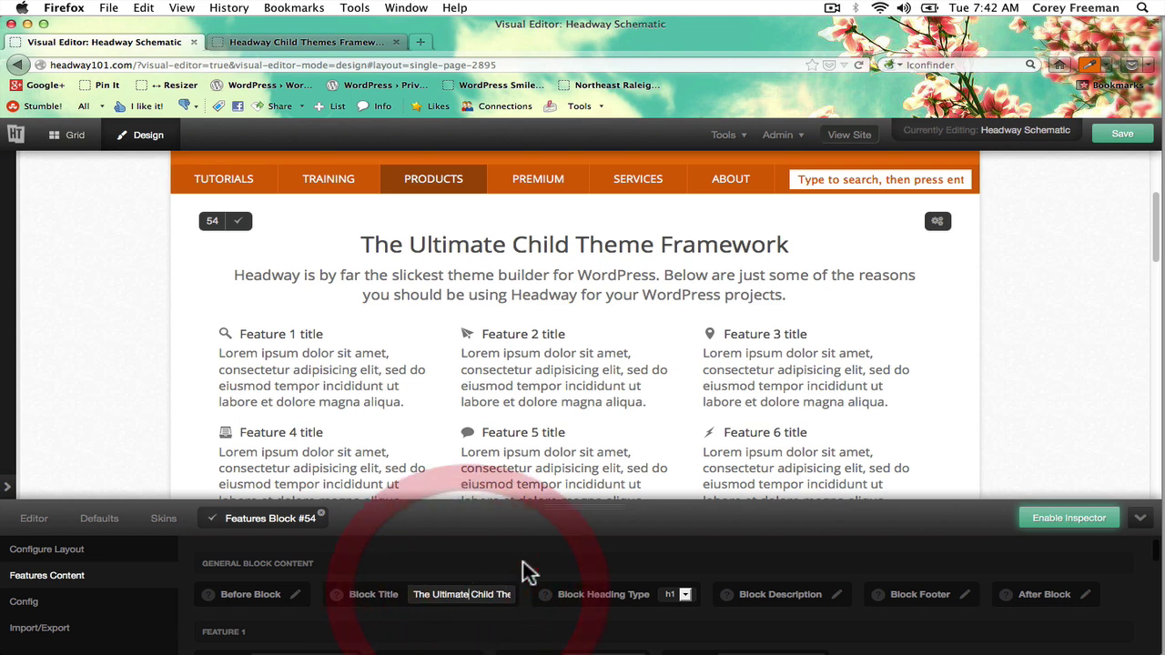
pyautogui.write('Headway')
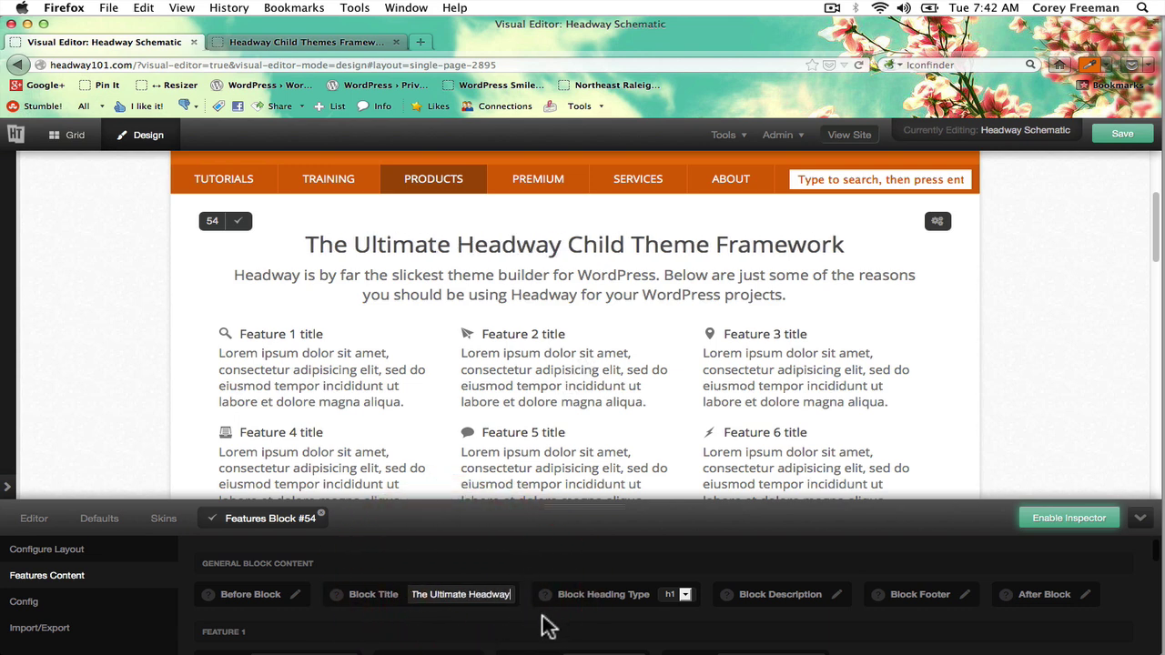
pyautogui.write(' Themes')
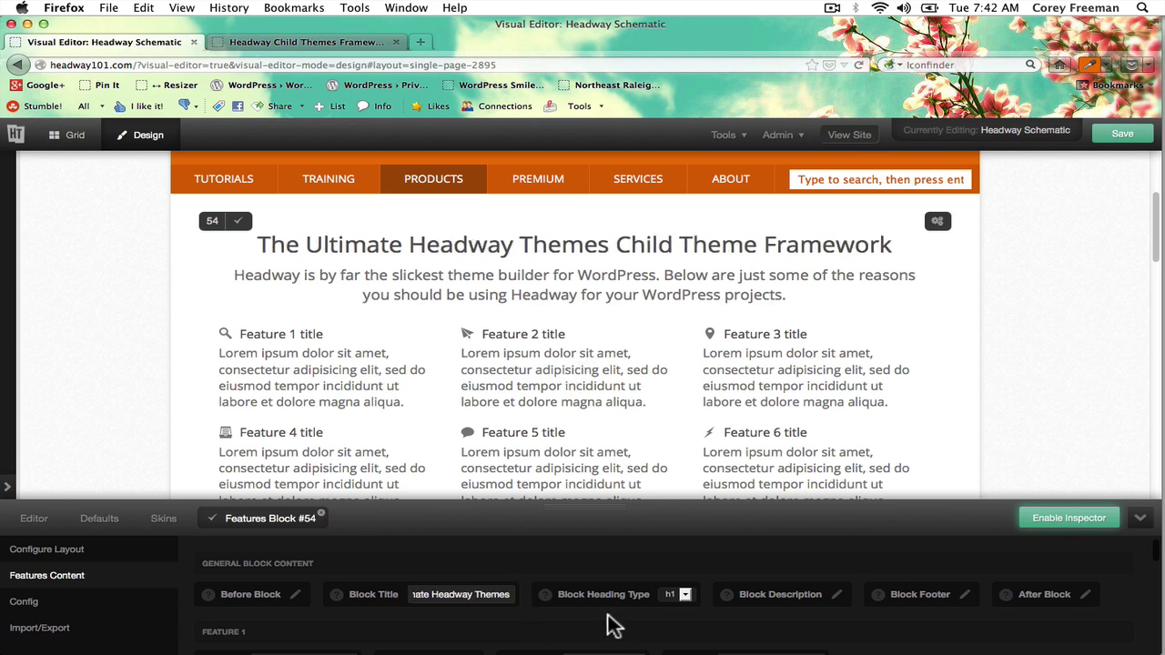
# - Write the description 'Schematic gives any user the ability to create professional child themes for Headway.' with 'any user' bold
pyautogui.click(835, 599)
pyautogui.tripleClick(796, 431)
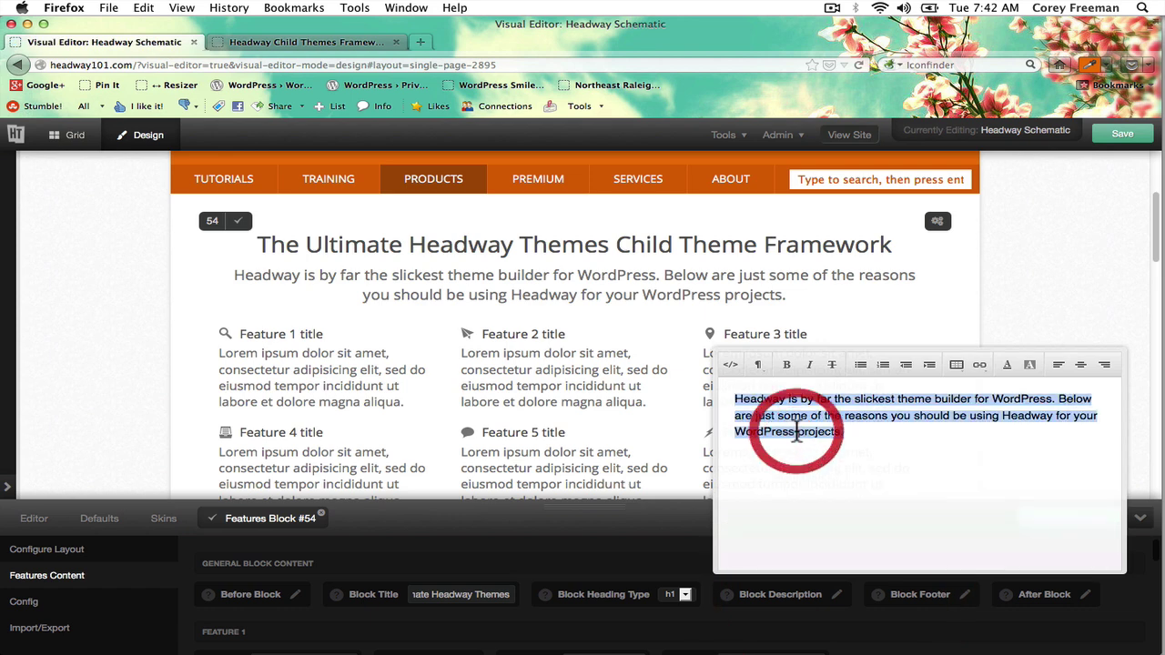
pyautogui.write('S')
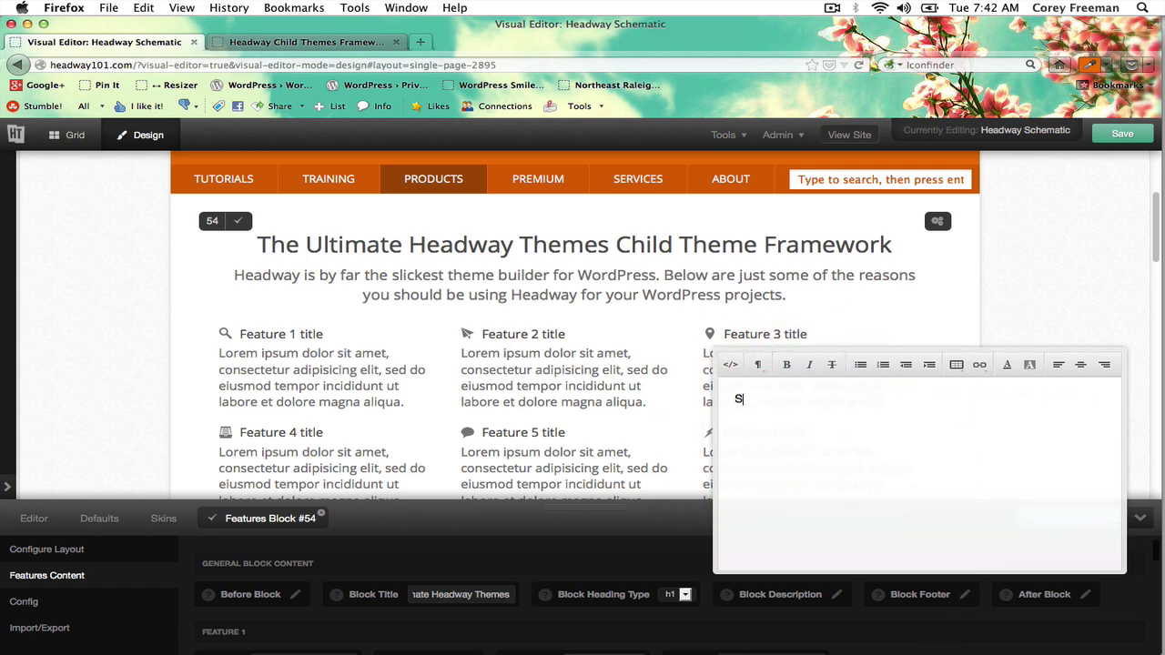
pyautogui.write('chematic gives an')
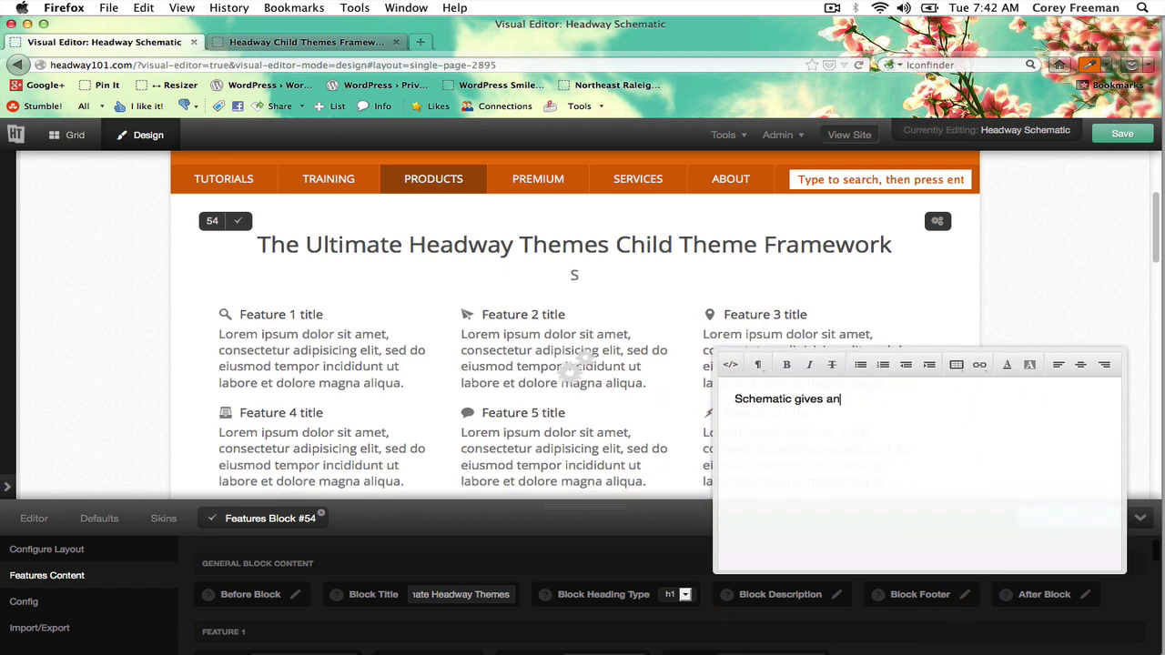
pyautogui.write('y user the ability')
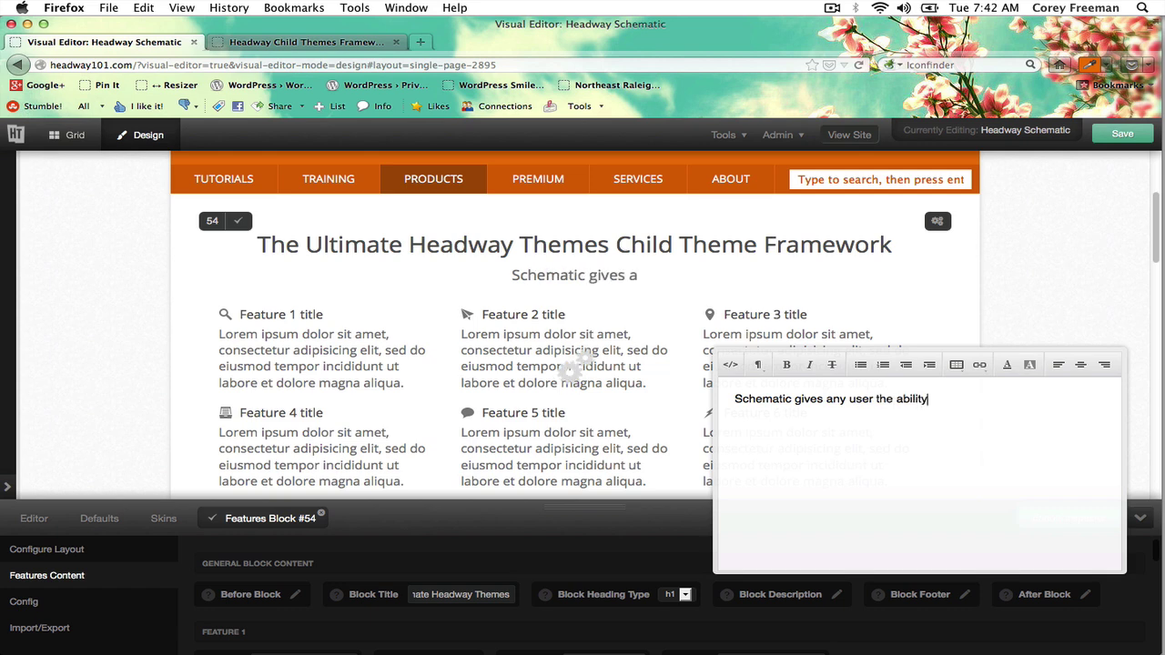
pyautogui.write(' to create profes')
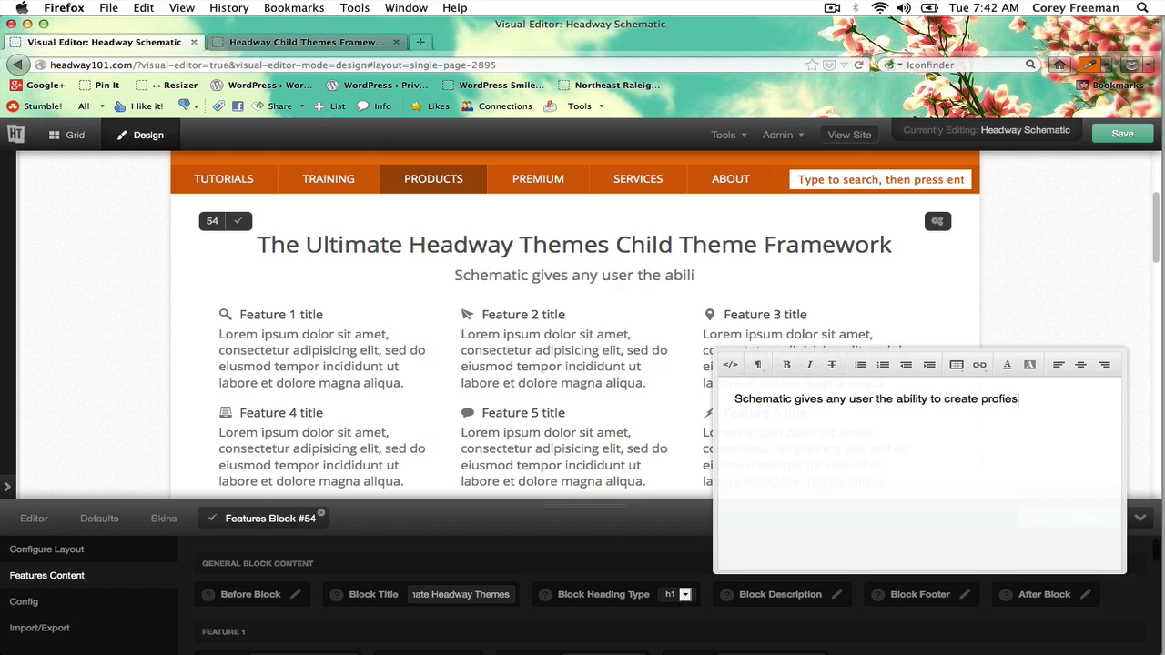
pyautogui.write('sional ')
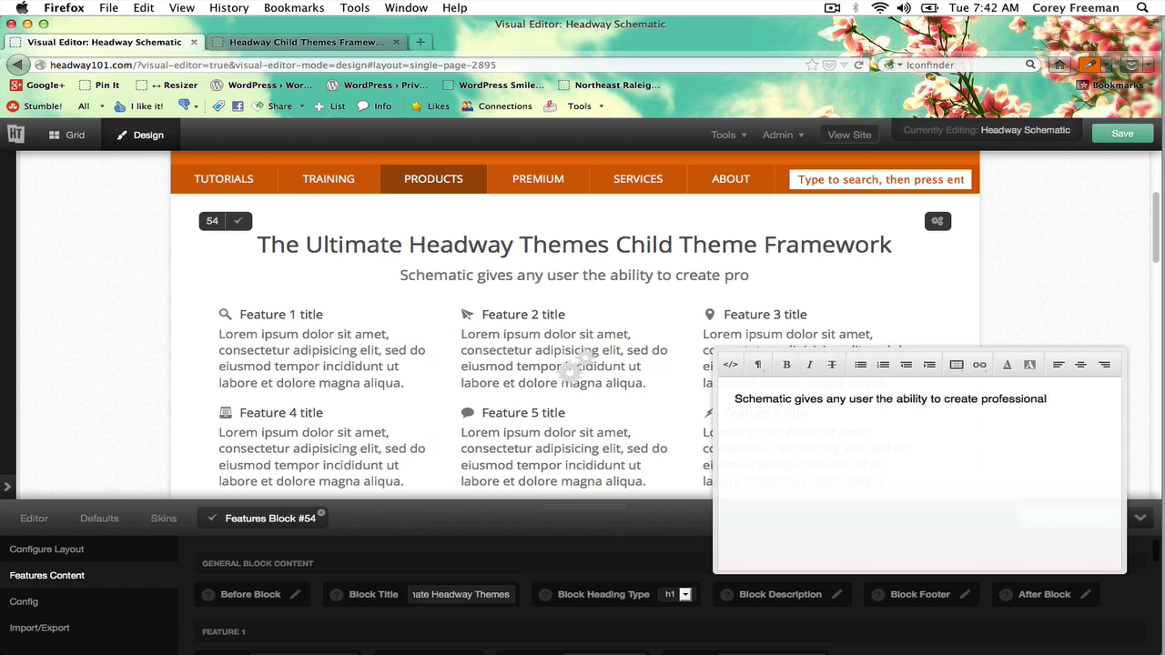
pyautogui.write('child themes')
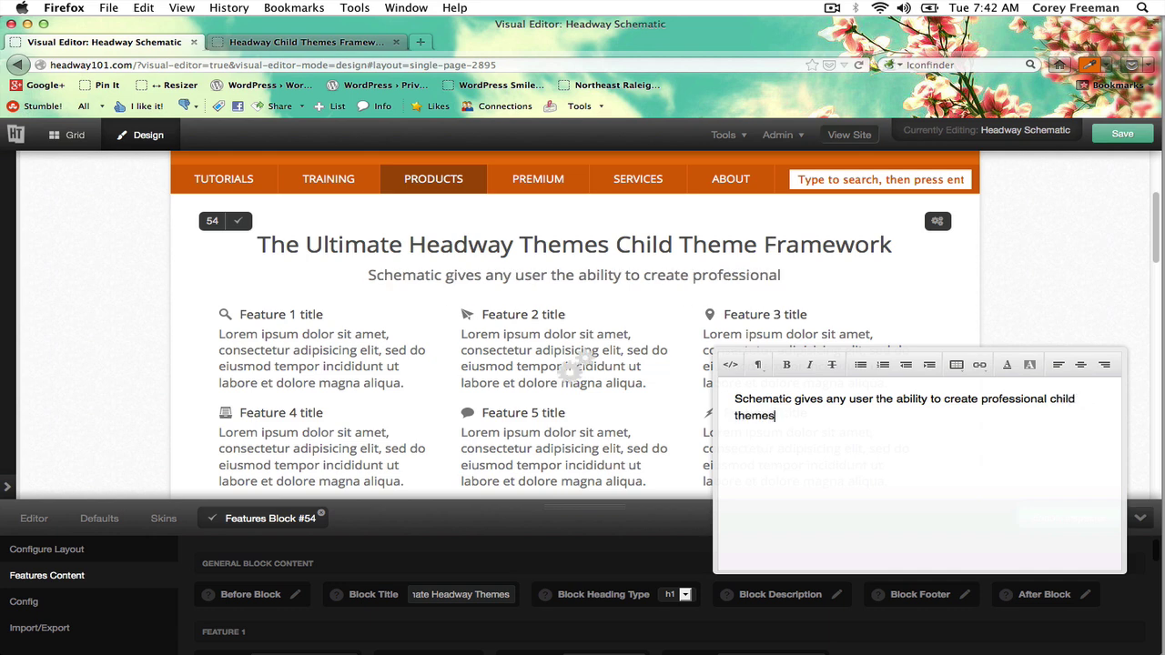
pyautogui.write(' for H')
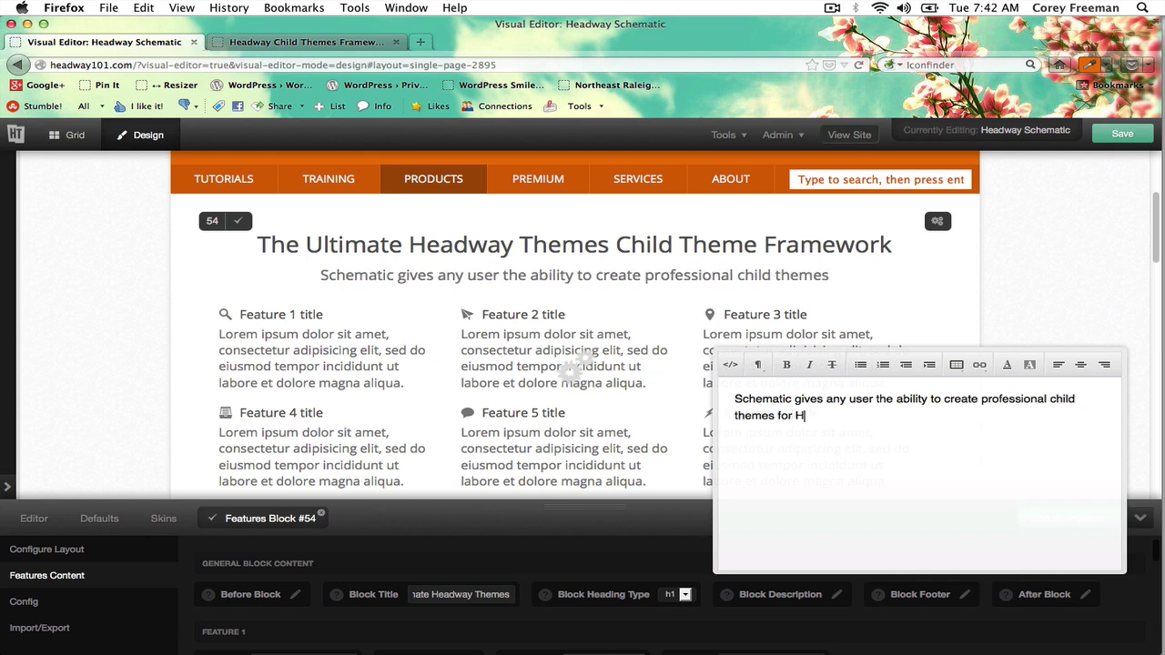
pyautogui.write('eadway')
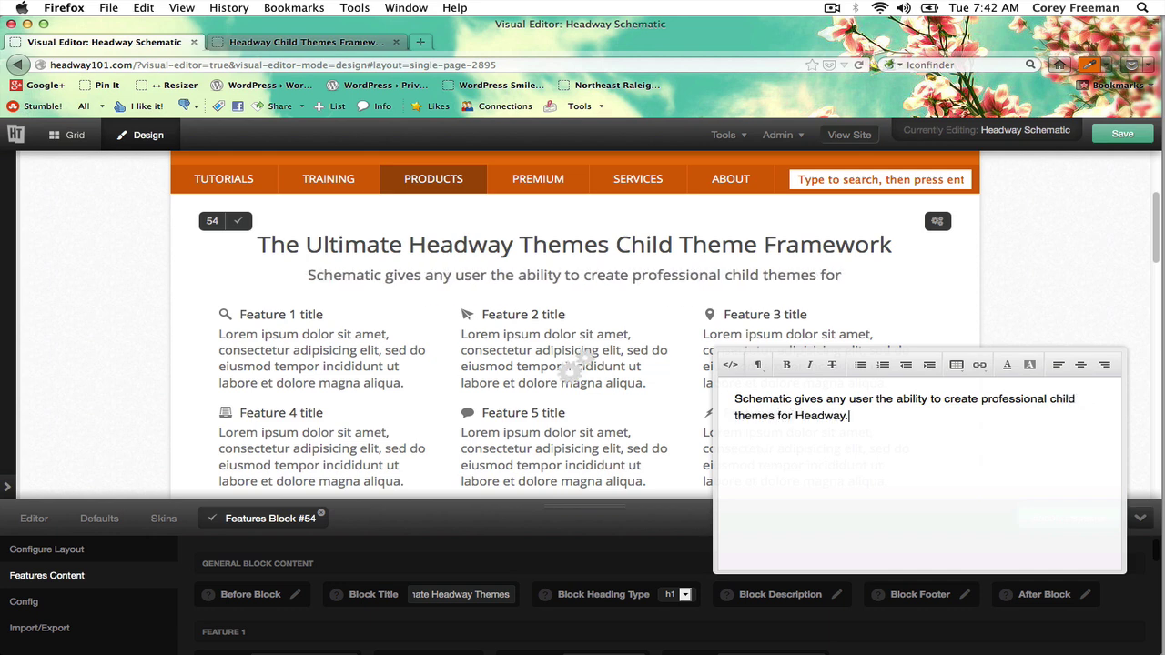
pyautogui.write('.')
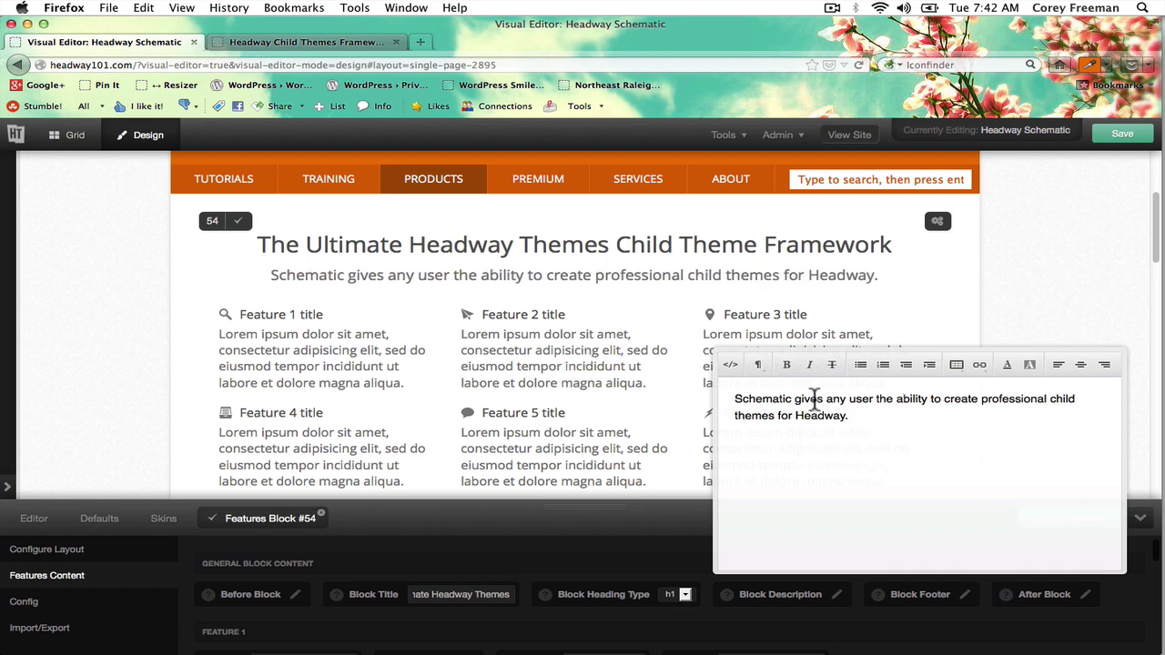
pyautogui.moveTo(824, 399); pyautogui.dragTo(875, 399)
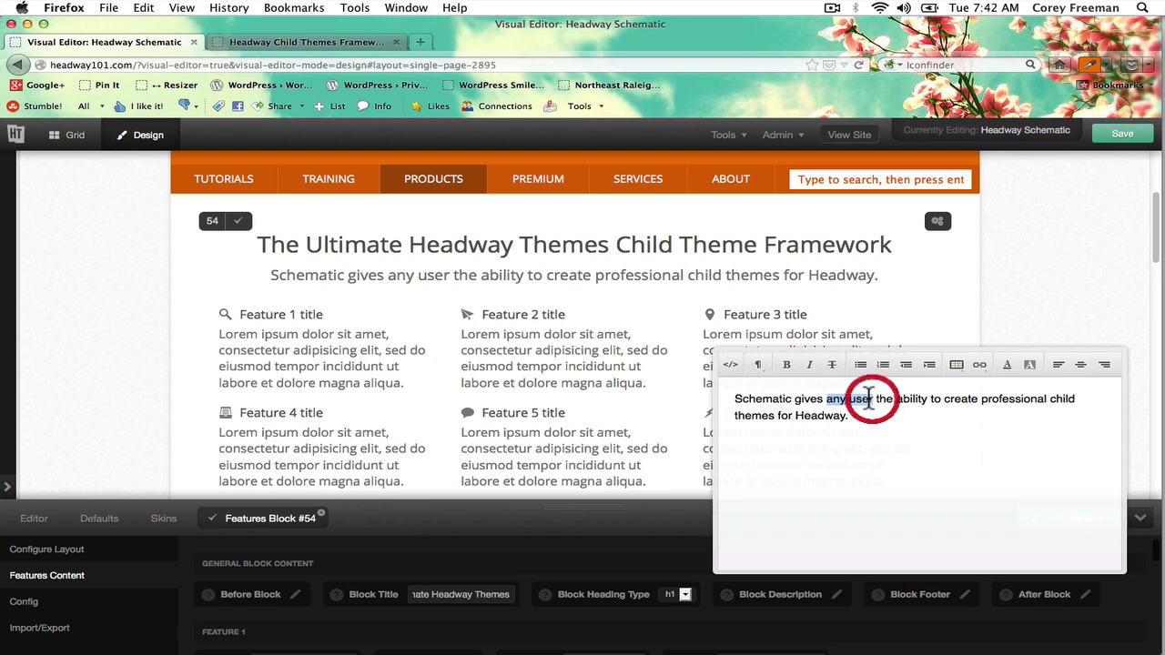
pyautogui.click(786, 365)
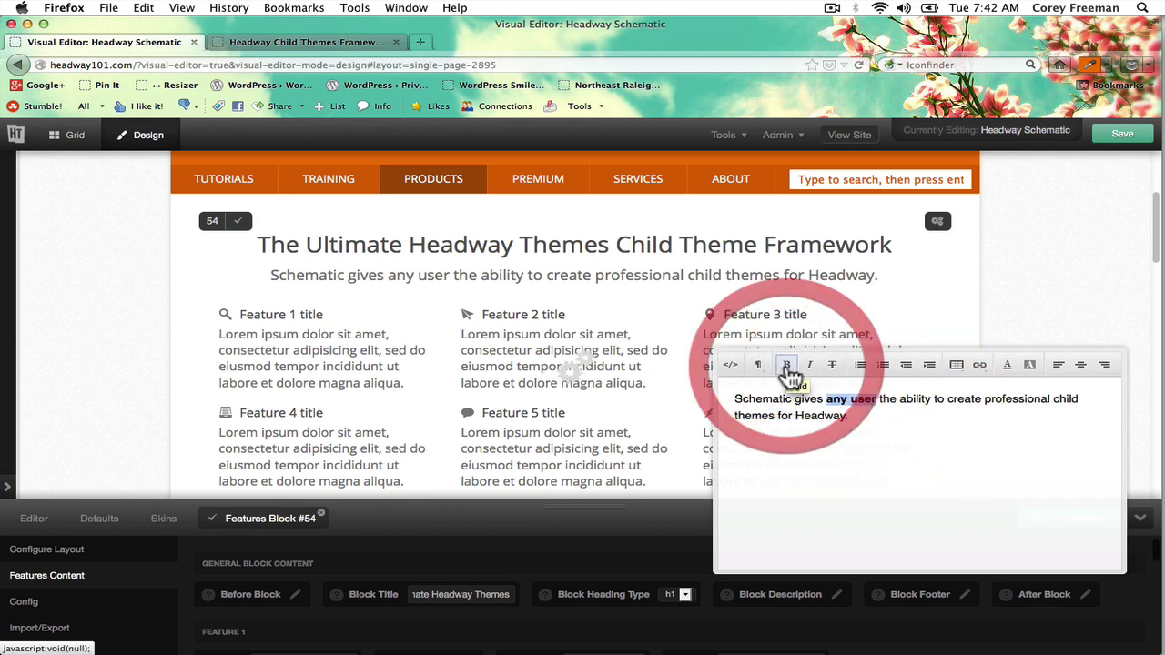
pyautogui.click(894, 415)
pyautogui.click(860, 637)
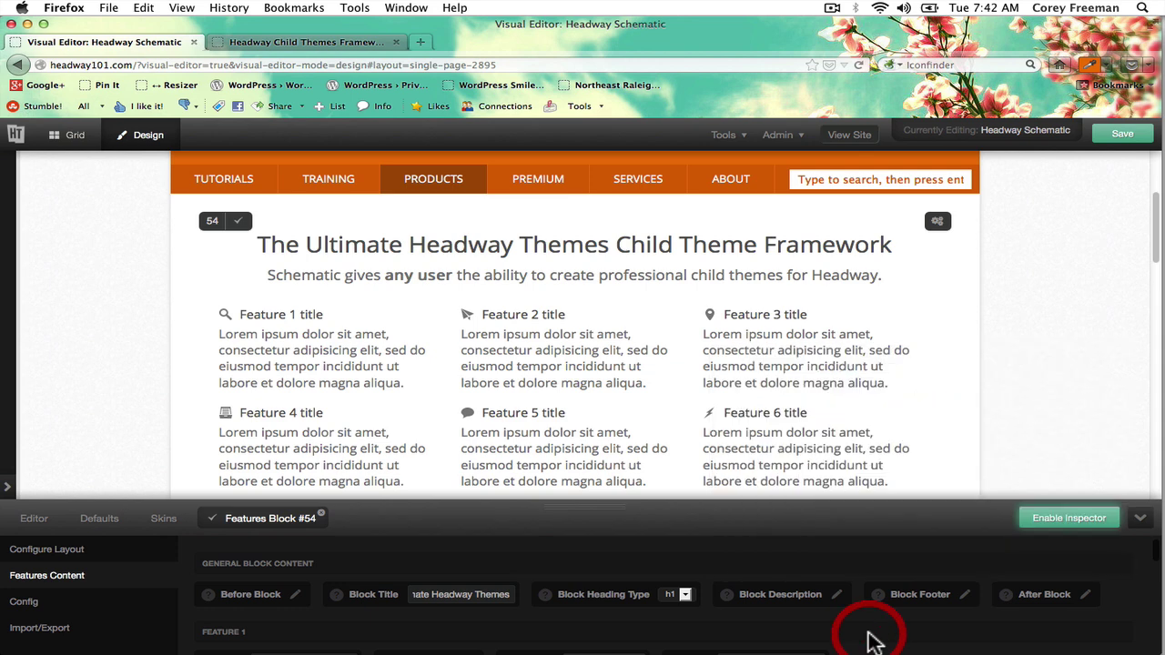
pyautogui.click(292, 597)
pyautogui.click(323, 485)
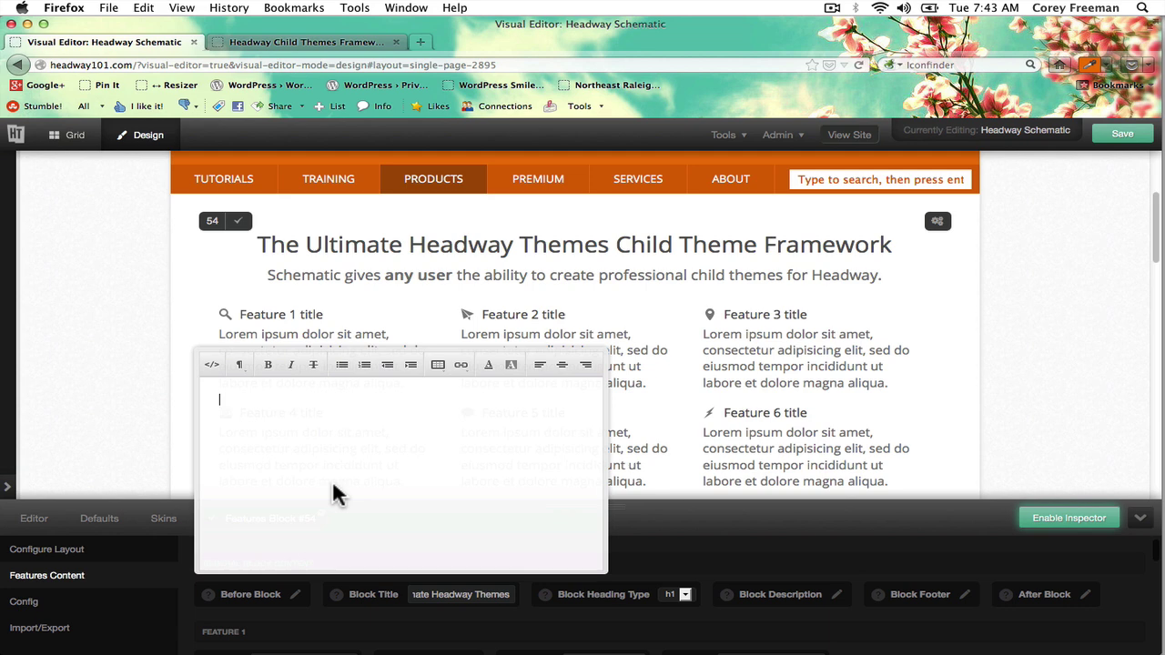
pyautogui.write('Introducing')
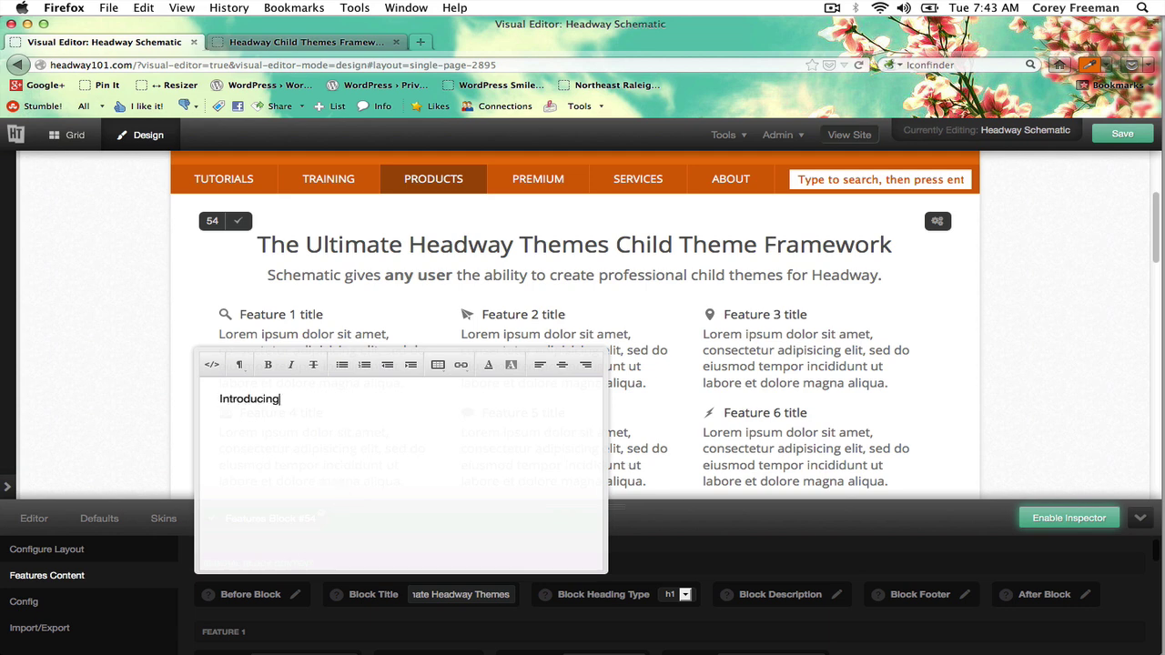
pyautogui.write('...')
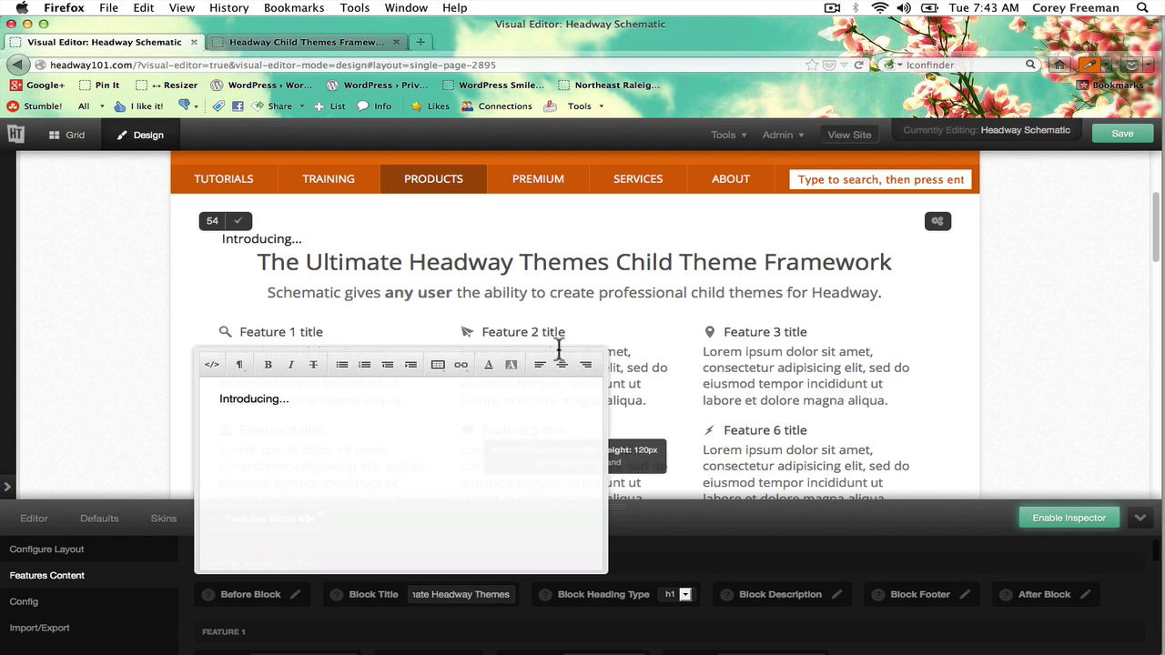
pyautogui.click(110, 338)
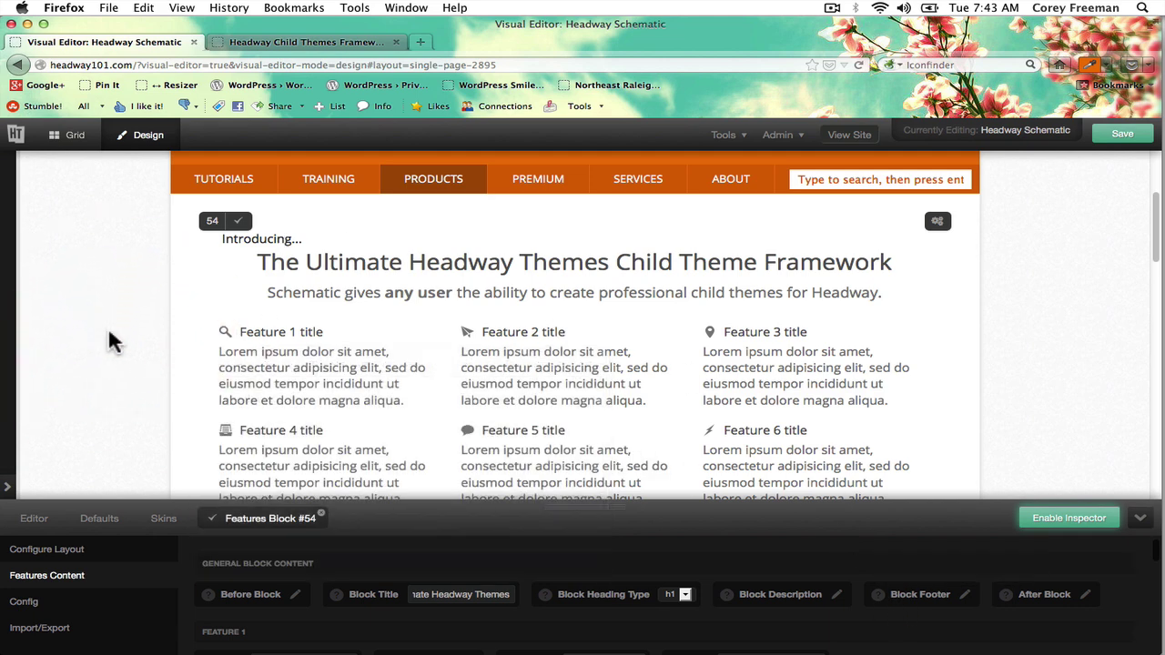
pyautogui.scroll(-2, 110, 334)
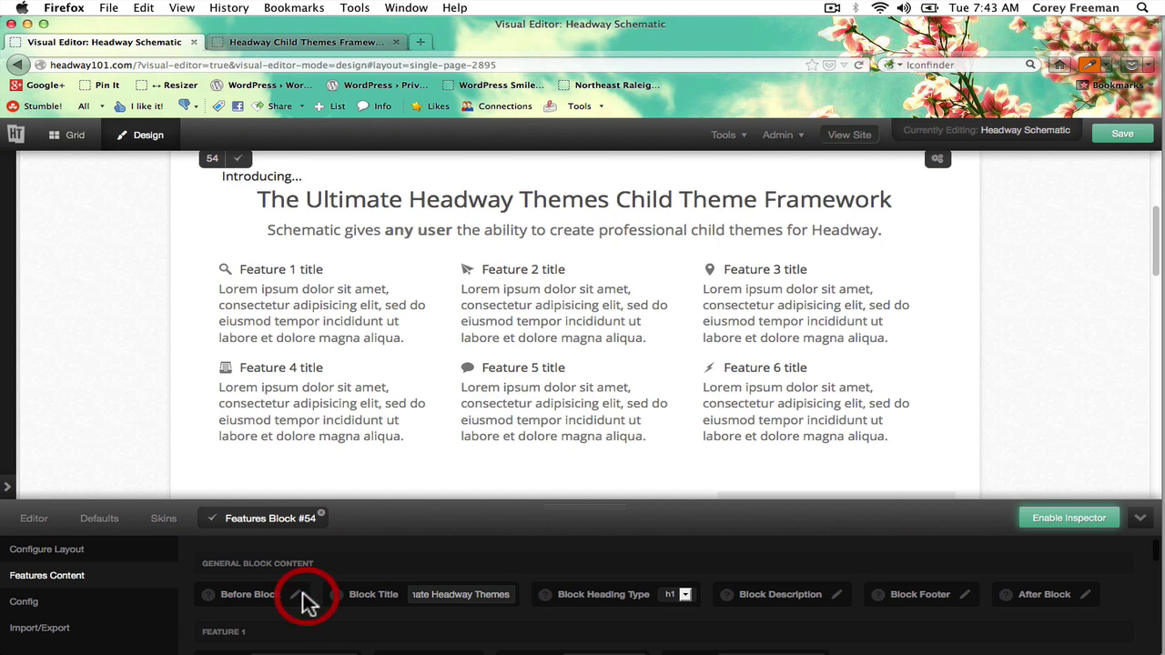
pyautogui.click(303, 596)
pyautogui.tripleClick(358, 402)
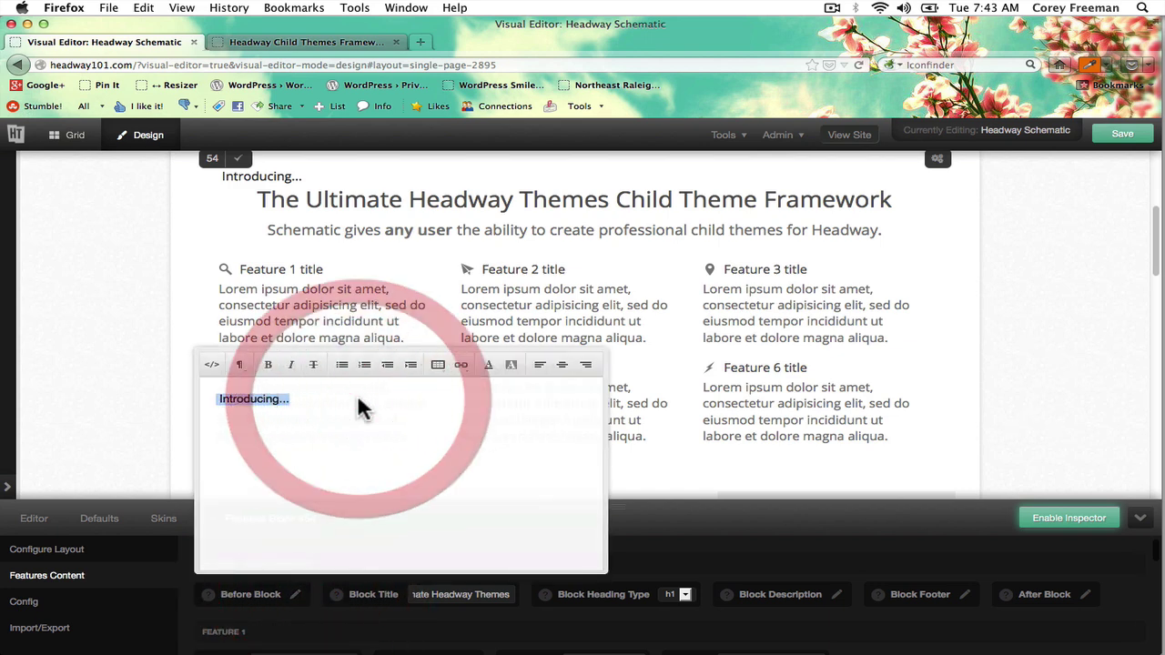
pyautogui.press('BackSpace')
pyautogui.click(165, 329)
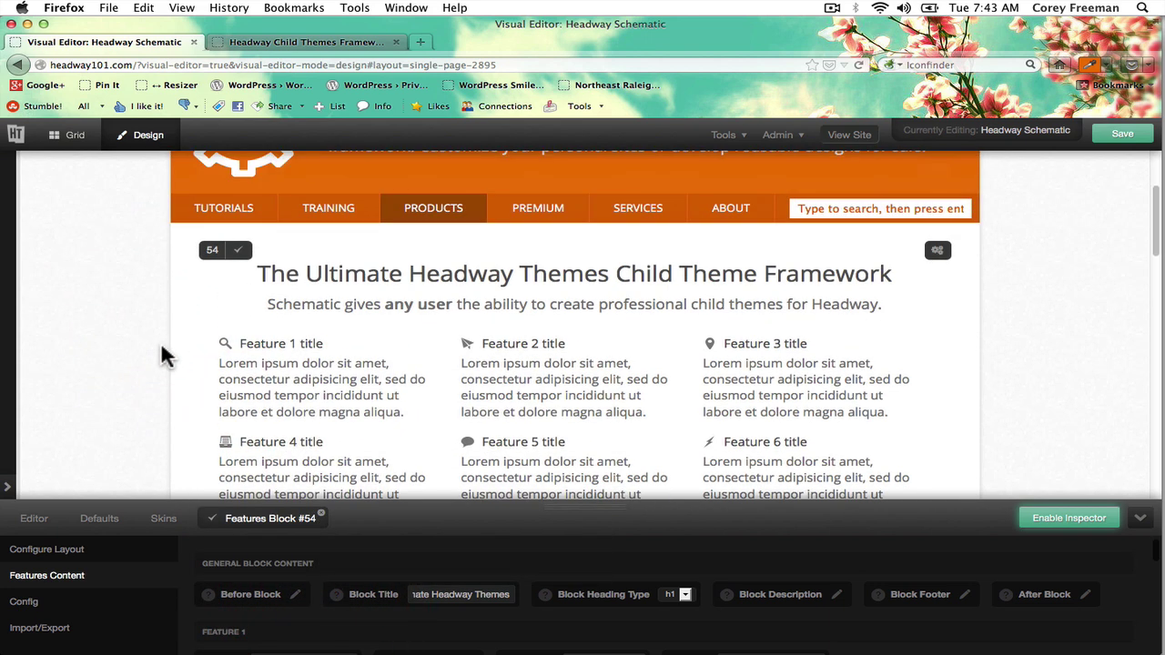
pyautogui.scroll(-1, 160, 344)
# - Title Feature 1 'CSS Map'
pyautogui.scroll(-1, 402, 617)
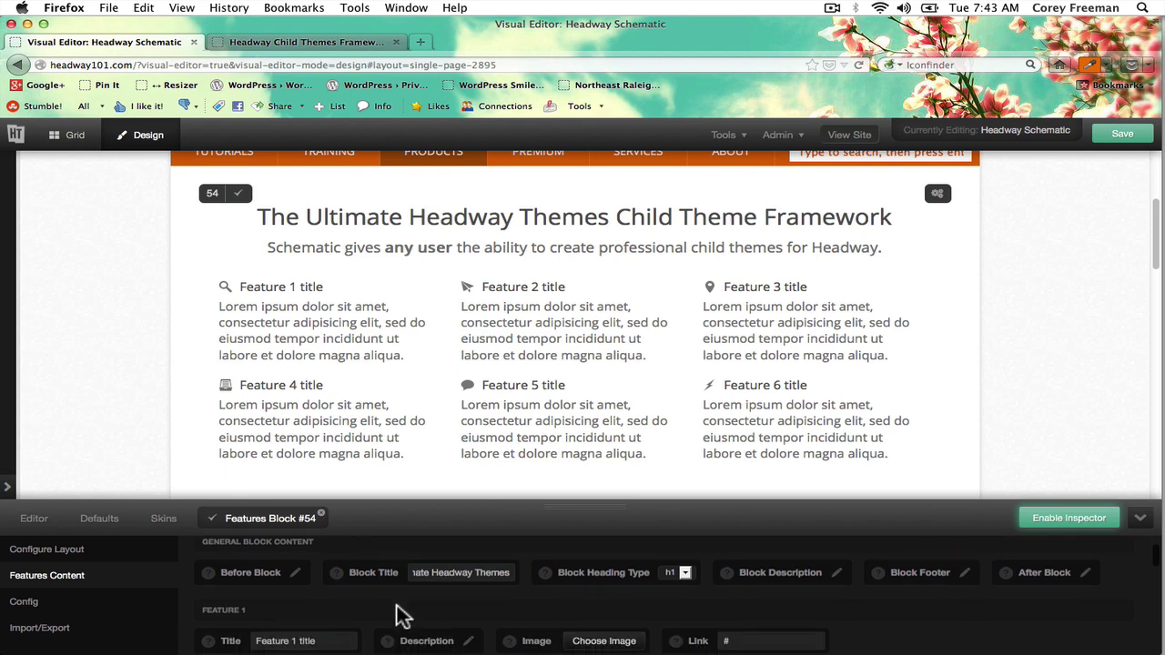
pyautogui.scroll(-2, 402, 617)
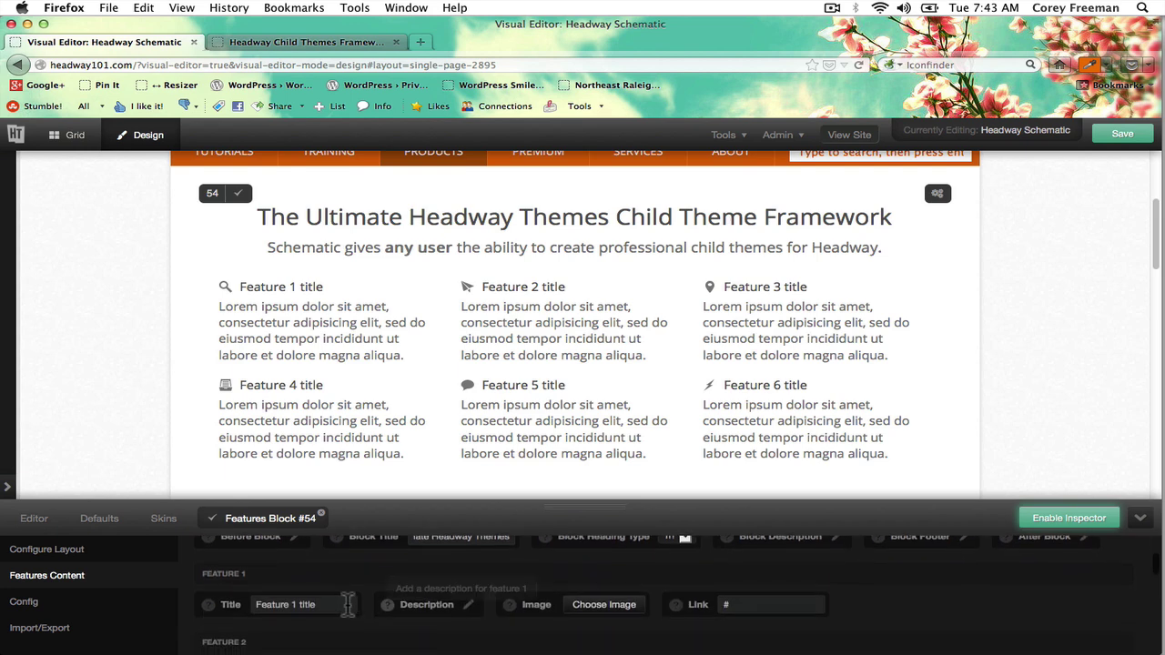
pyautogui.tripleClick(333, 605)
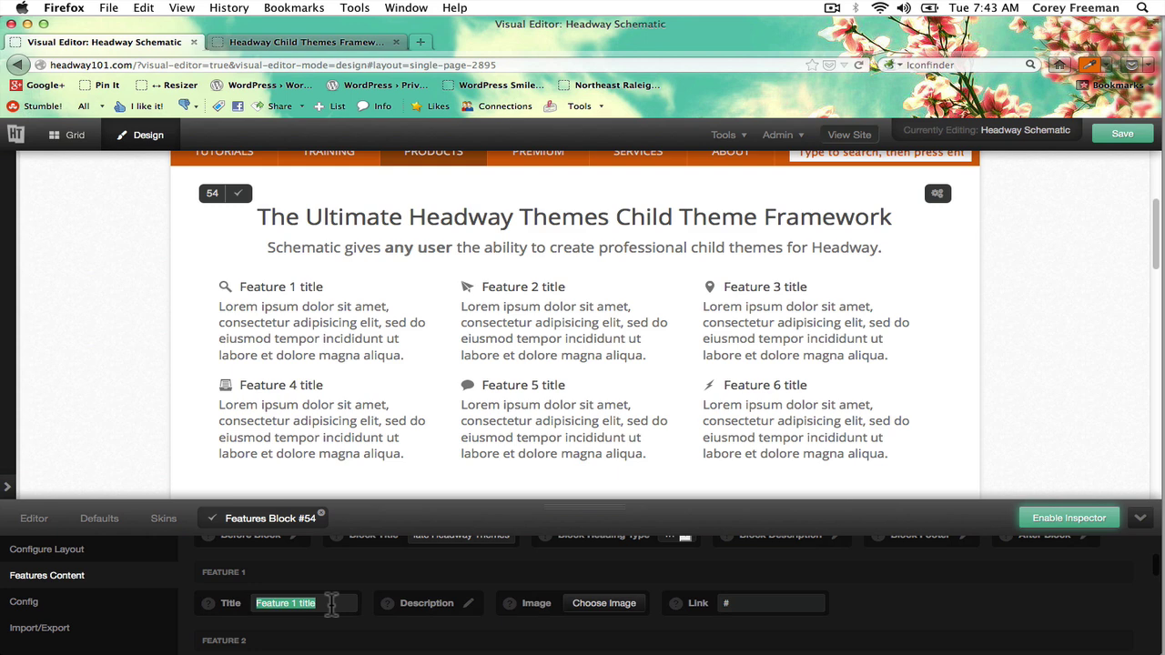
pyautogui.write('CSS Map')
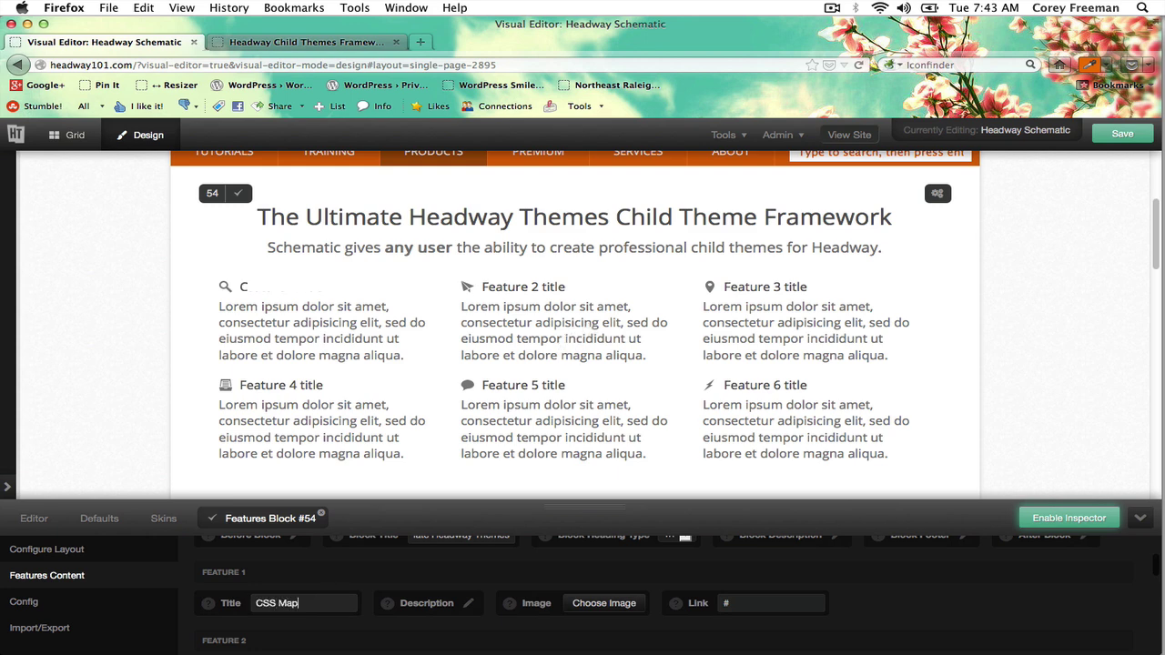
# - Describe Feature 1 as 'A complete break-down of all CSS styles found in Headway Themes and its add-on blocks'
pyautogui.click(468, 603)
pyautogui.click(494, 424)
pyautogui.tripleClick(494, 424)
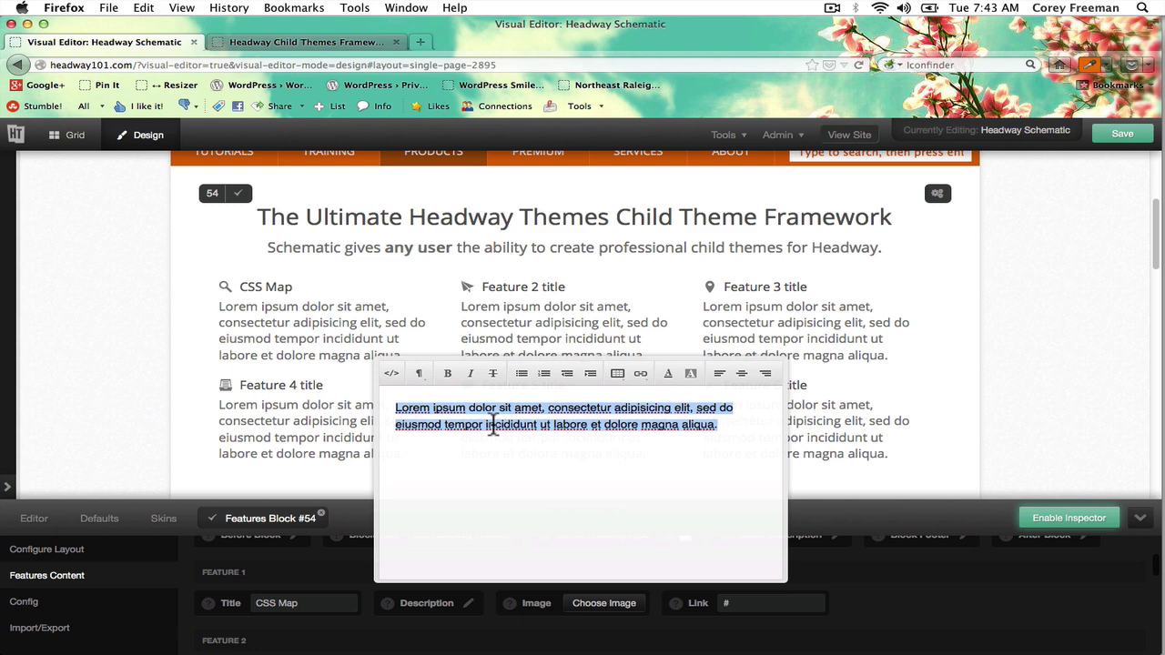
pyautogui.write('A')
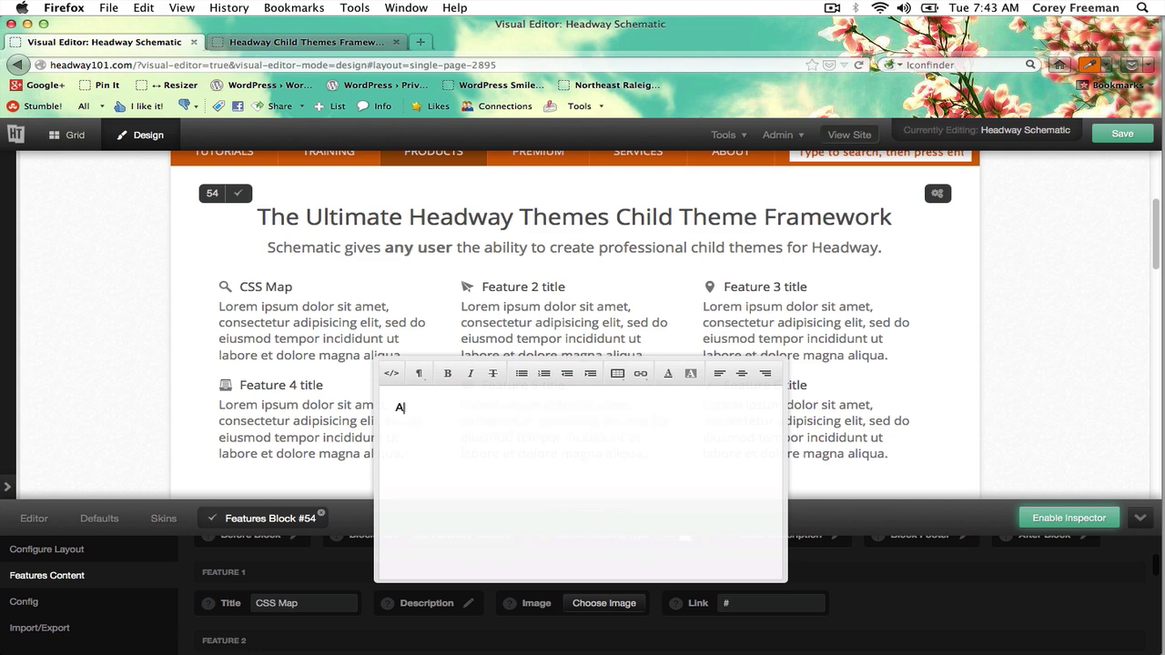
pyautogui.write(' complete break-down of all')
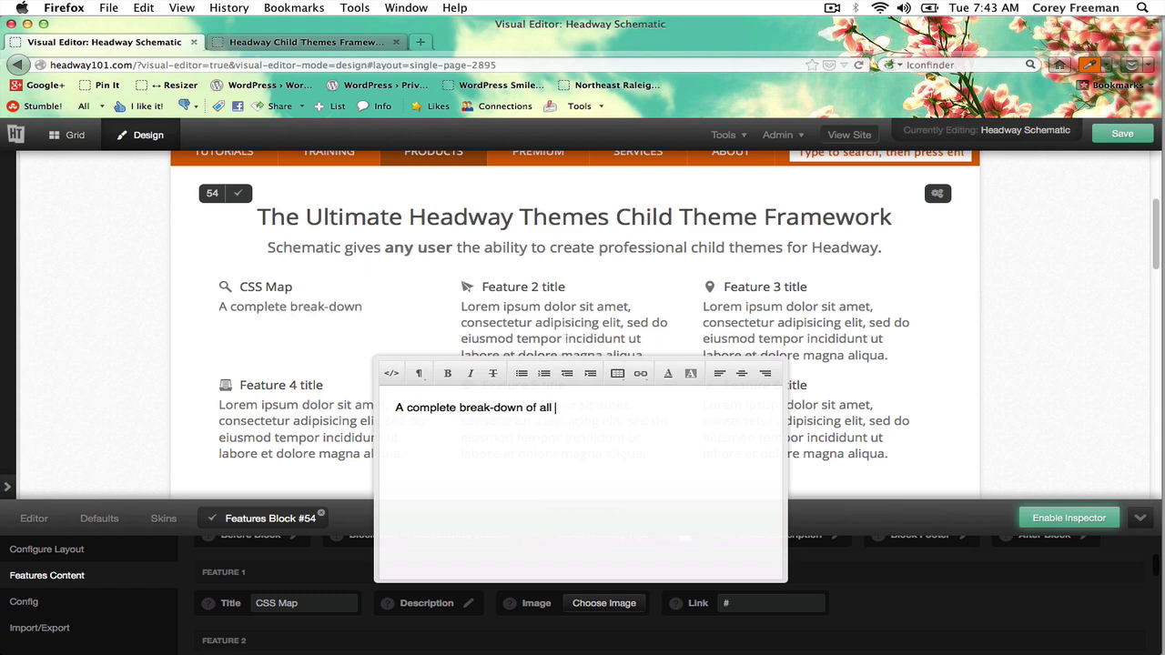
pyautogui.write(' CSS sty')
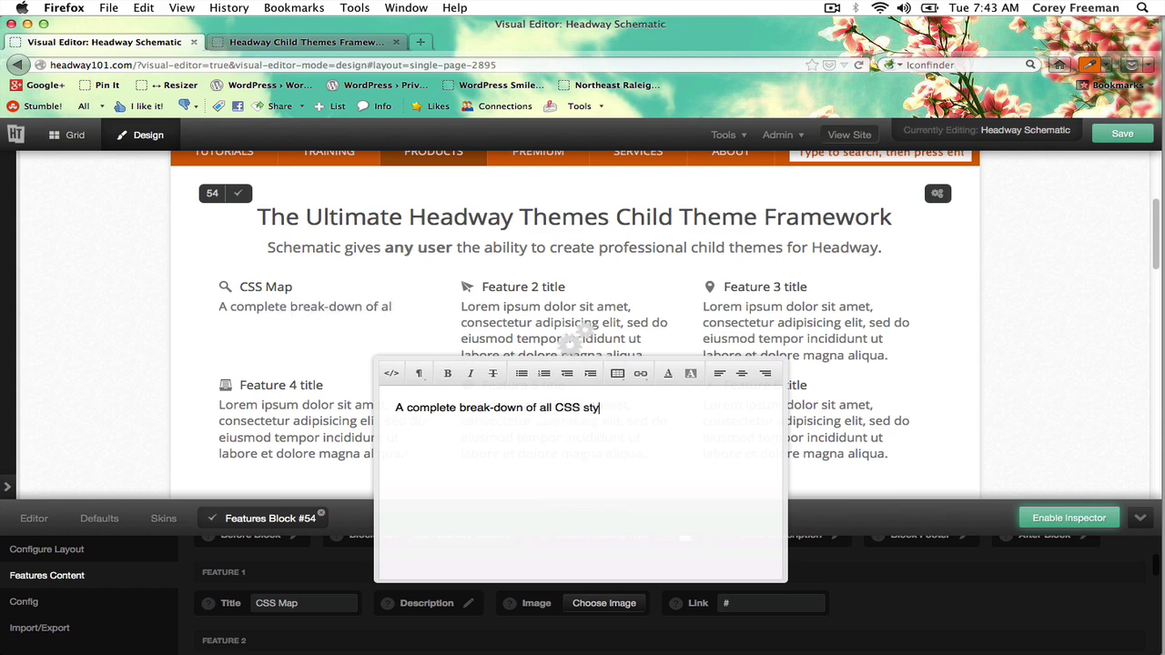
pyautogui.write('les found in Headway')
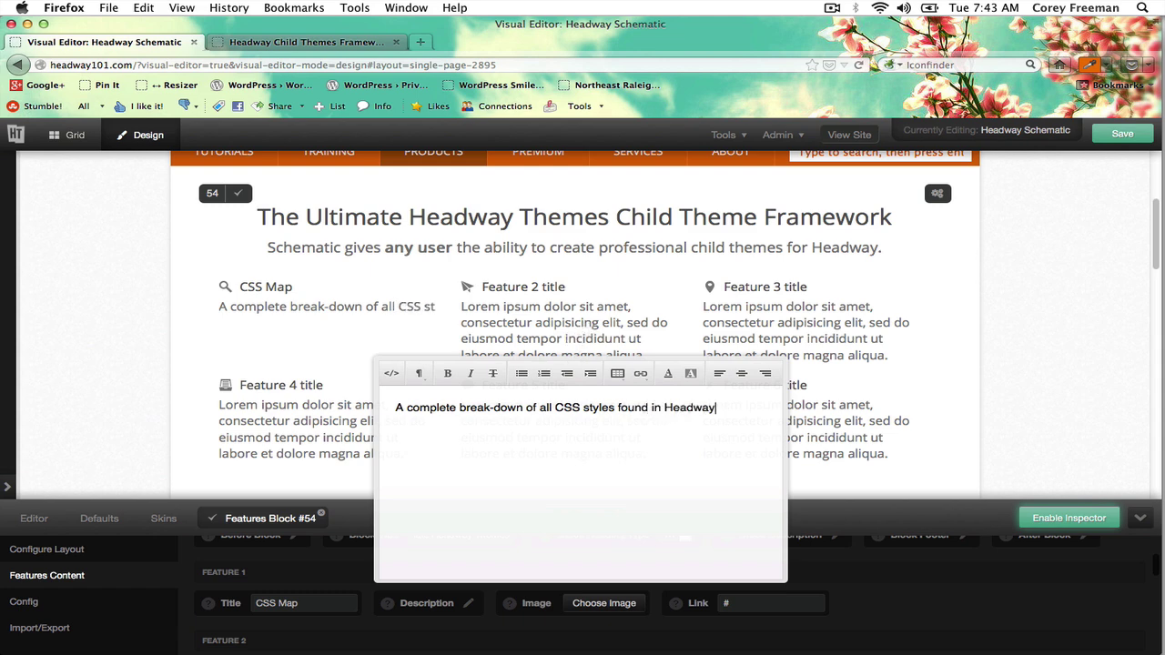
pyautogui.write(' Themes and its ')
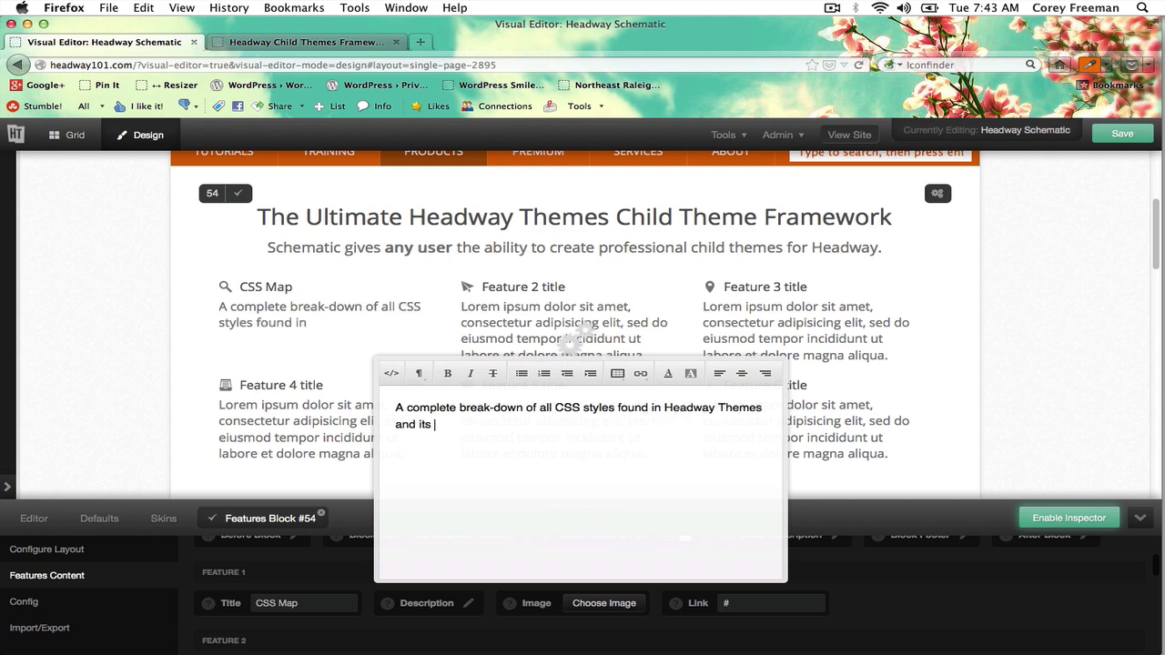
pyautogui.write('add-on blocks.')
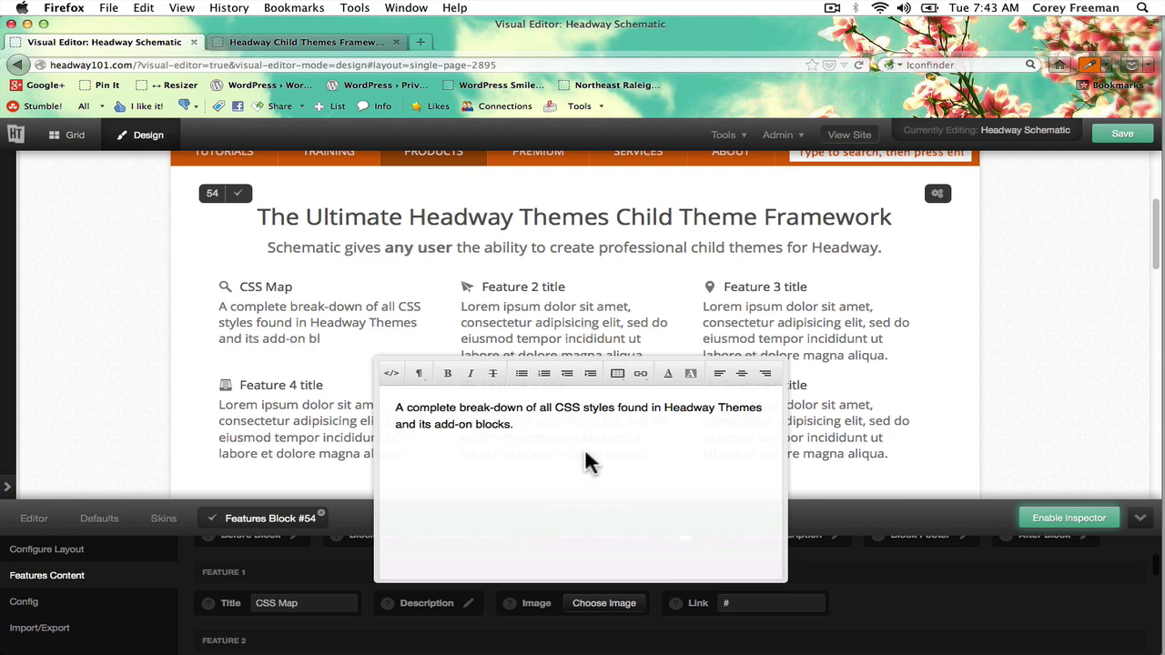
pyautogui.click(926, 565)
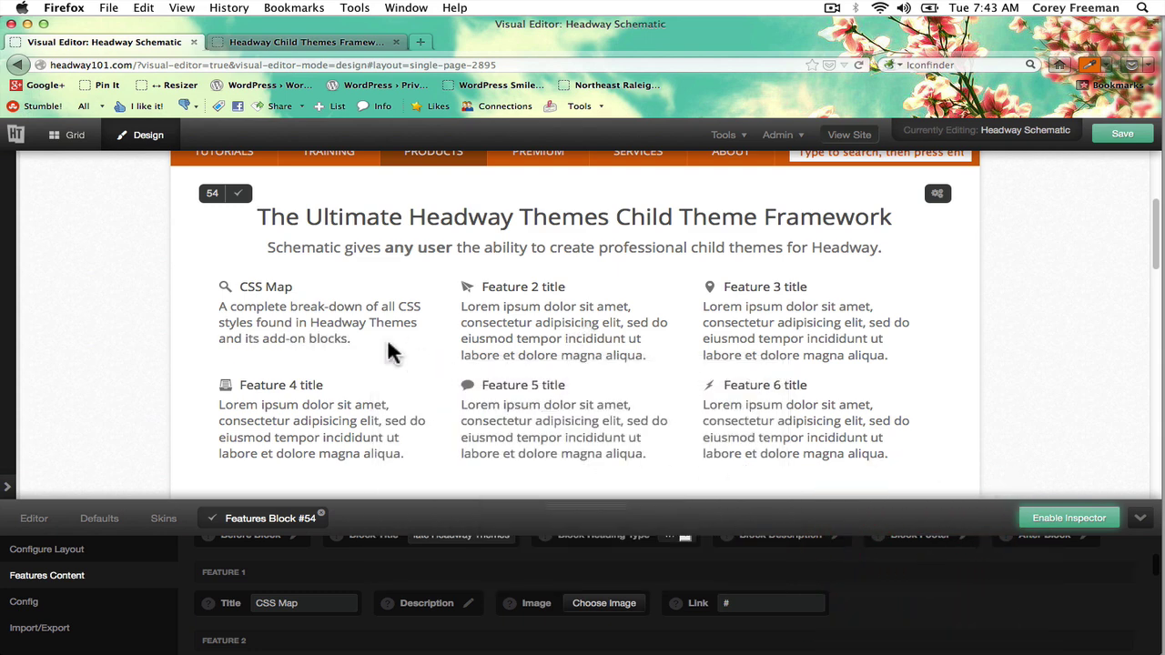
# - Browse to the Tanuki Pixel Emoticons PNG folder for the CSS Map feature's image
pyautogui.click(572, 607)
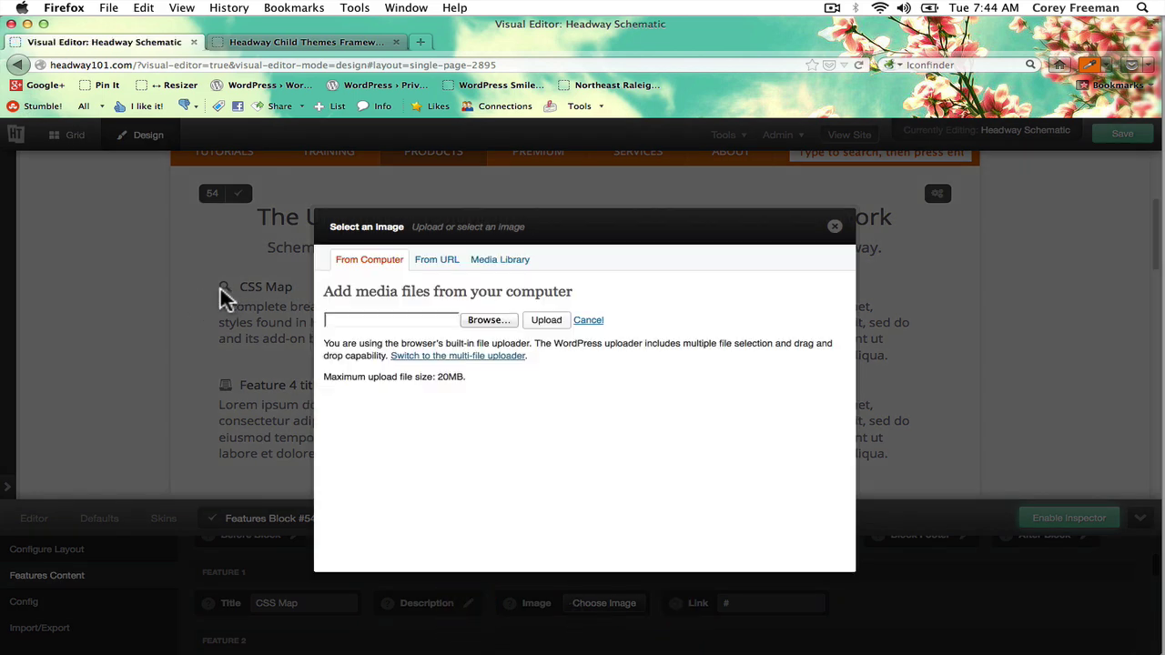
pyautogui.click(490, 323)
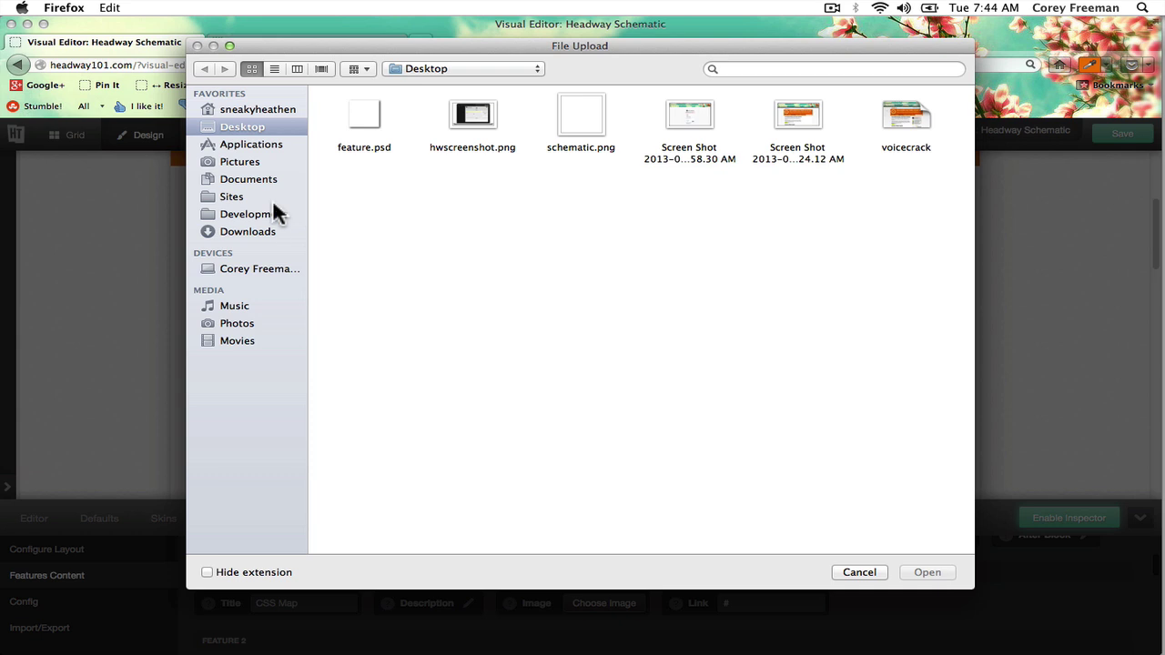
pyautogui.click(273, 216)
pyautogui.doubleClick(383, 109)
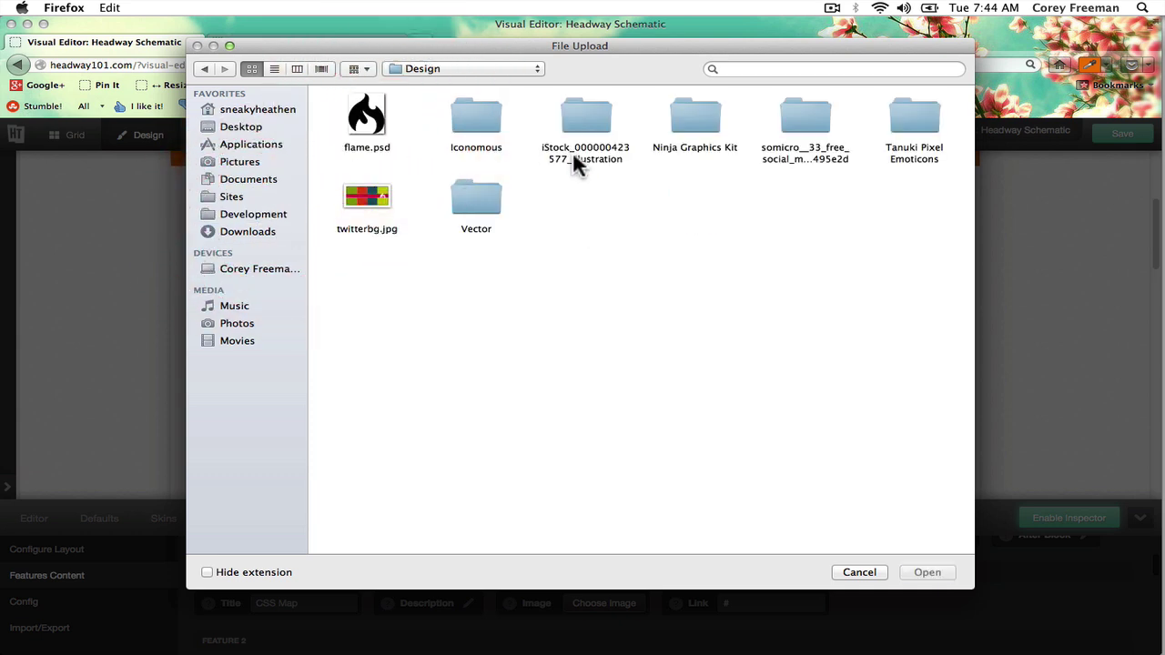
pyautogui.click(493, 132)
pyautogui.click(803, 118)
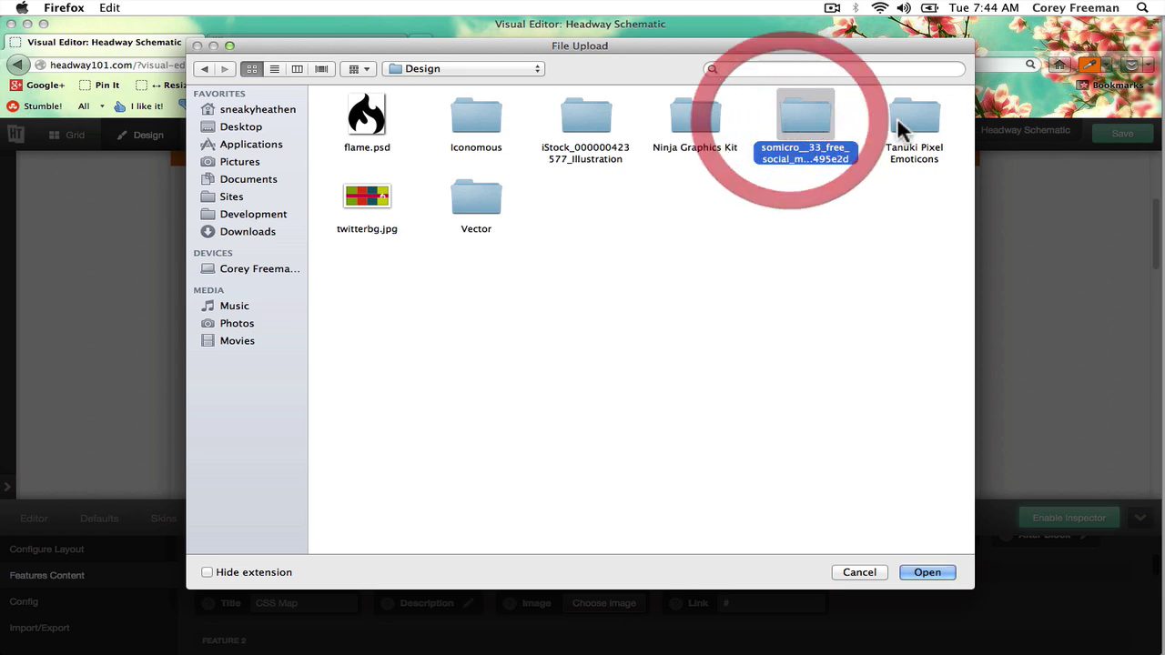
pyautogui.doubleClick(910, 117)
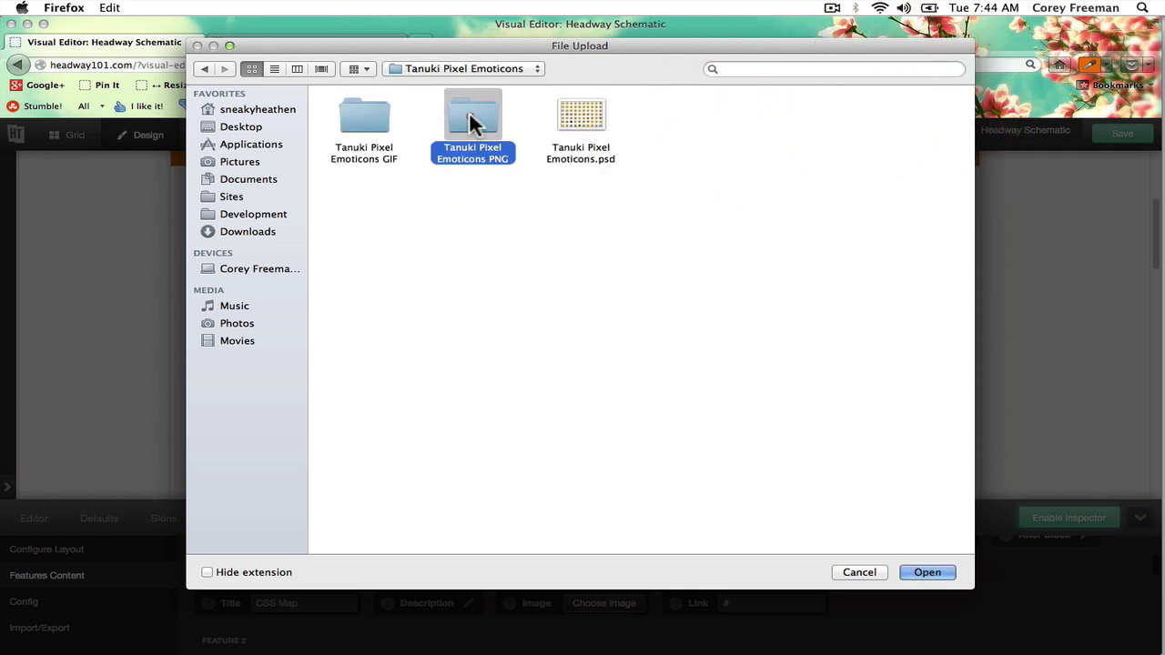
pyautogui.doubleClick(469, 118)
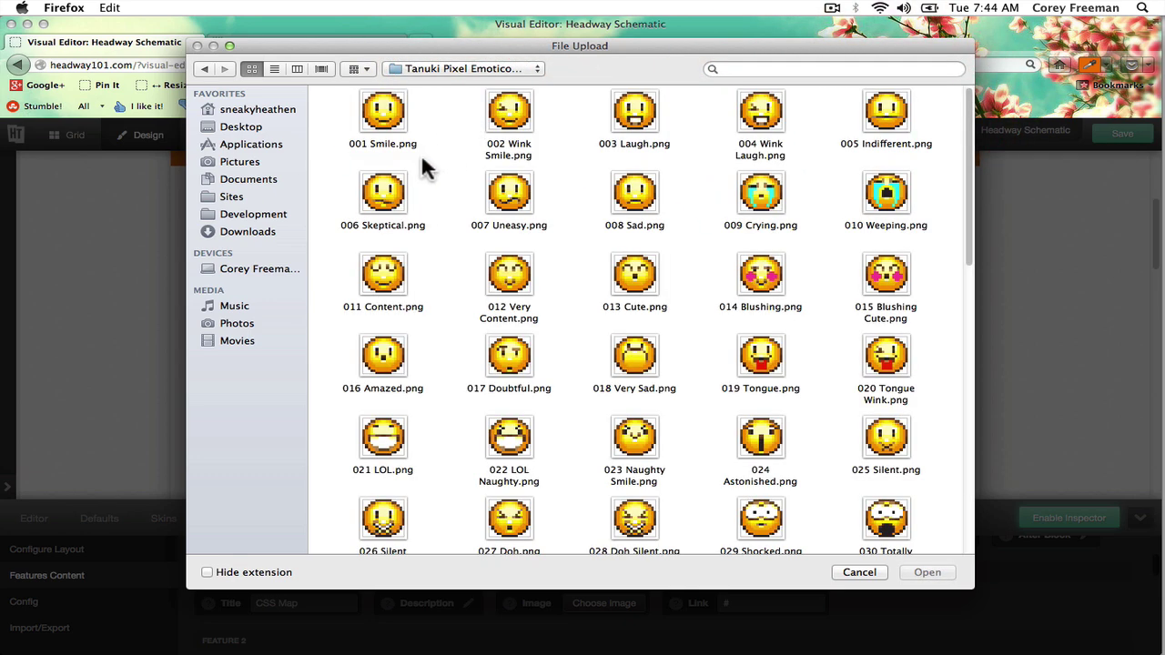
pyautogui.scroll(-15, 420, 153)
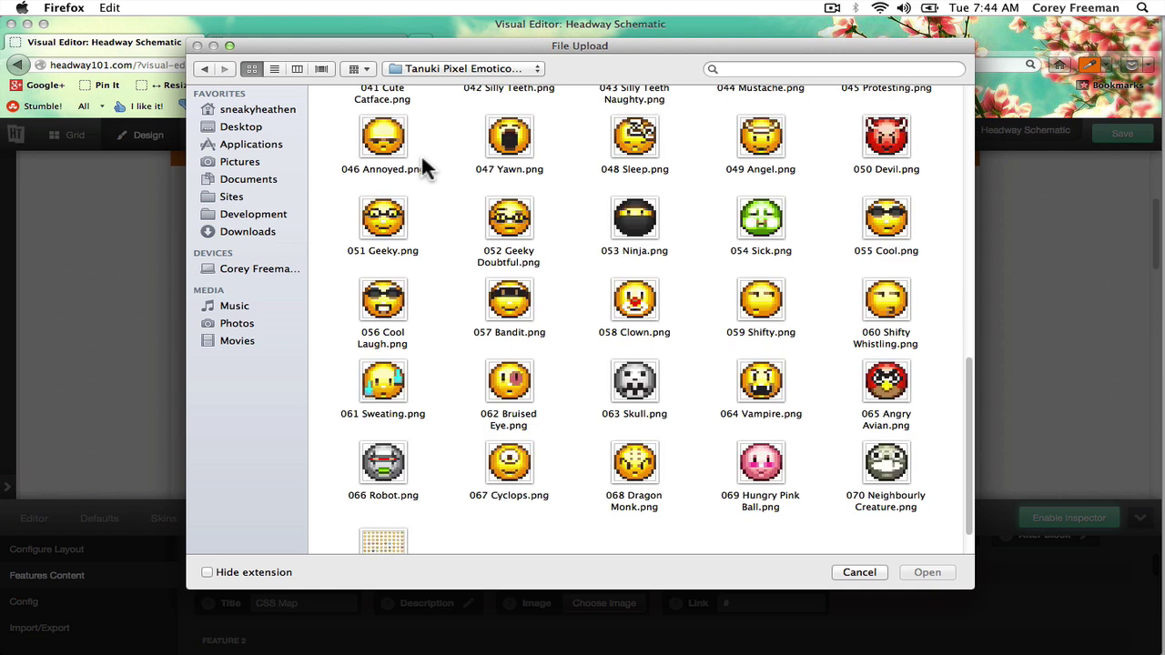
# - Upload 053 Ninja.png and use it as the CSS Map feature's image
pyautogui.click(635, 218)
pyautogui.click(927, 572)
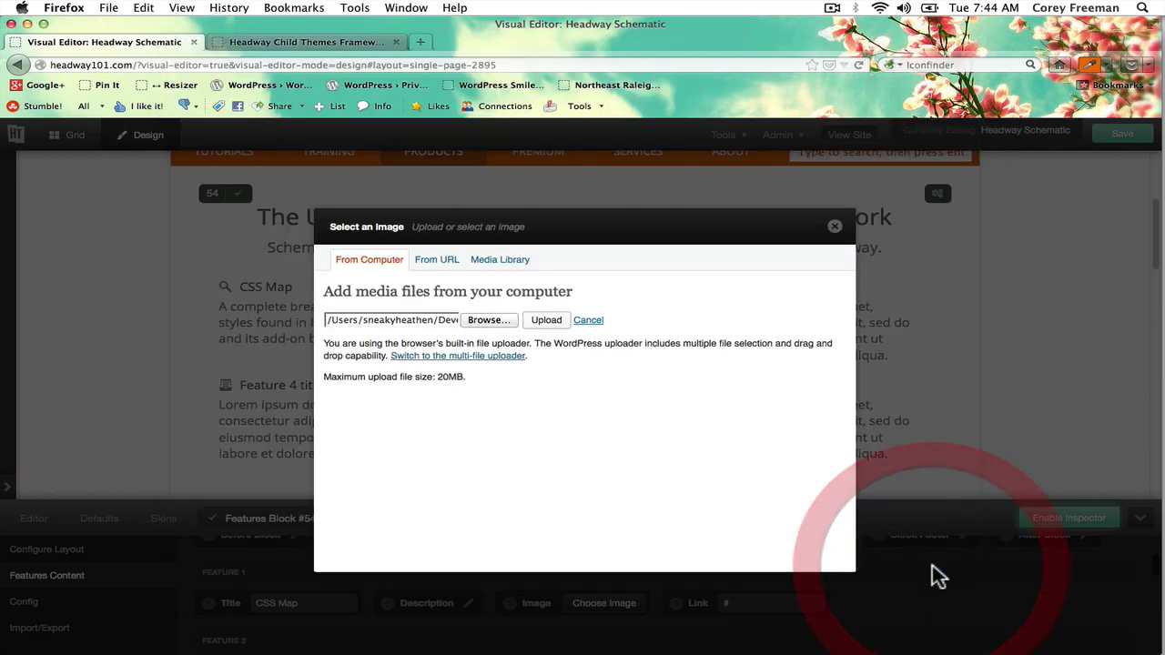
pyautogui.click(546, 321)
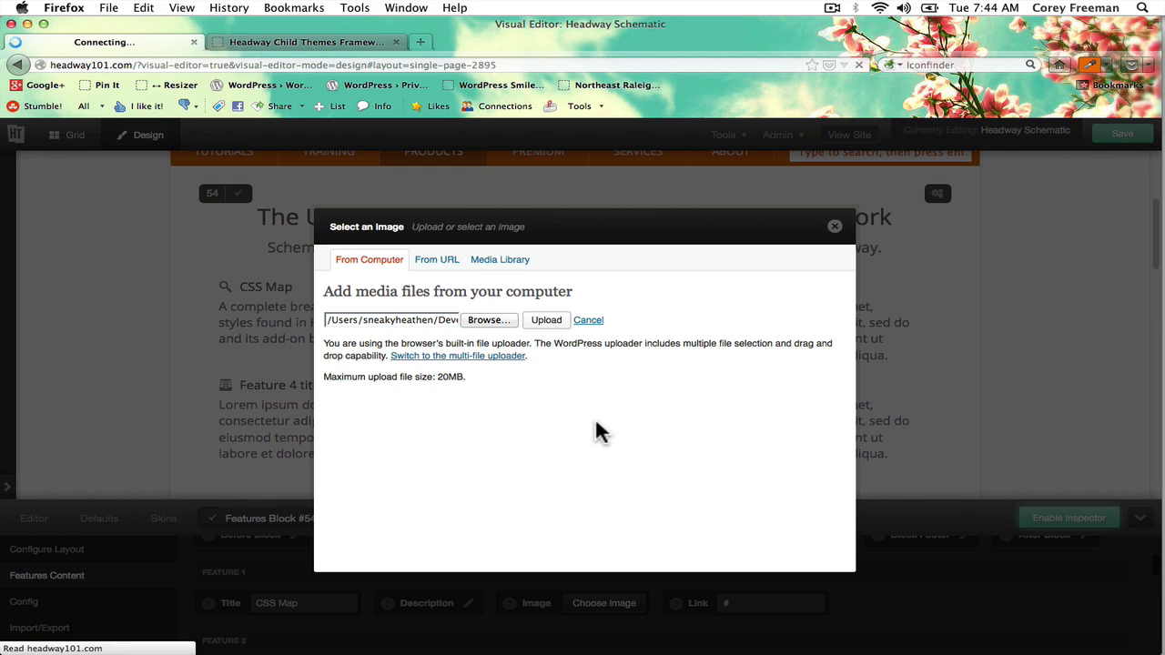
pyautogui.scroll(-1, 482, 512)
pyautogui.click(480, 548)
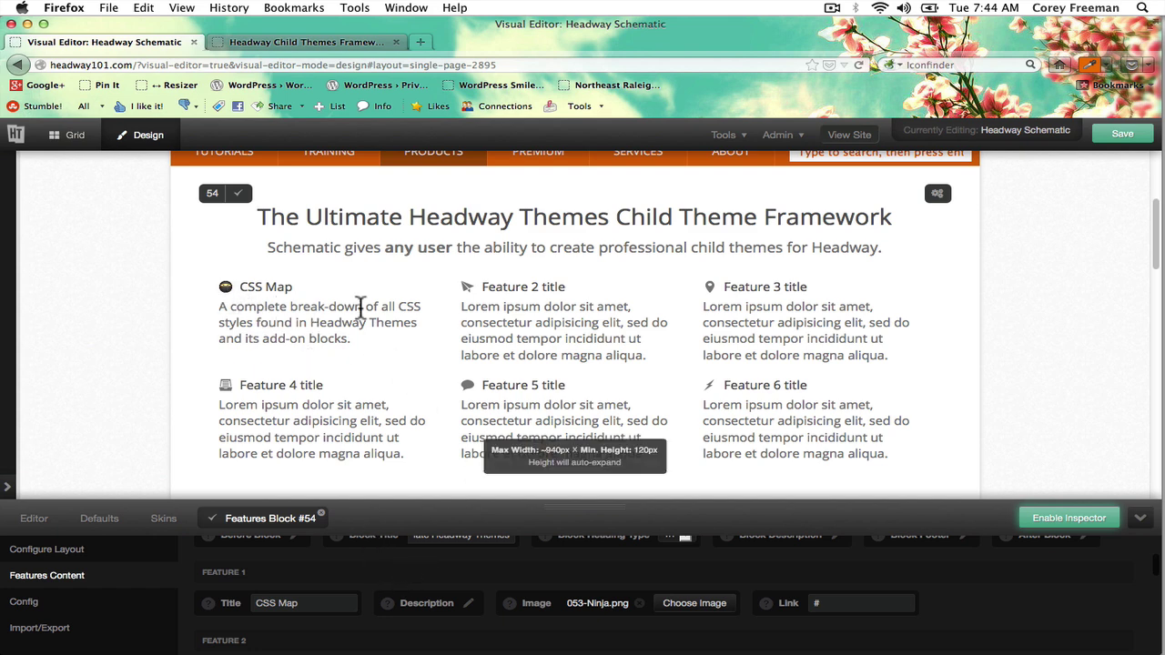
# - Drag the bottom settings panel taller and return to the Configure Layout options
pyautogui.scroll(2, 325, 560)
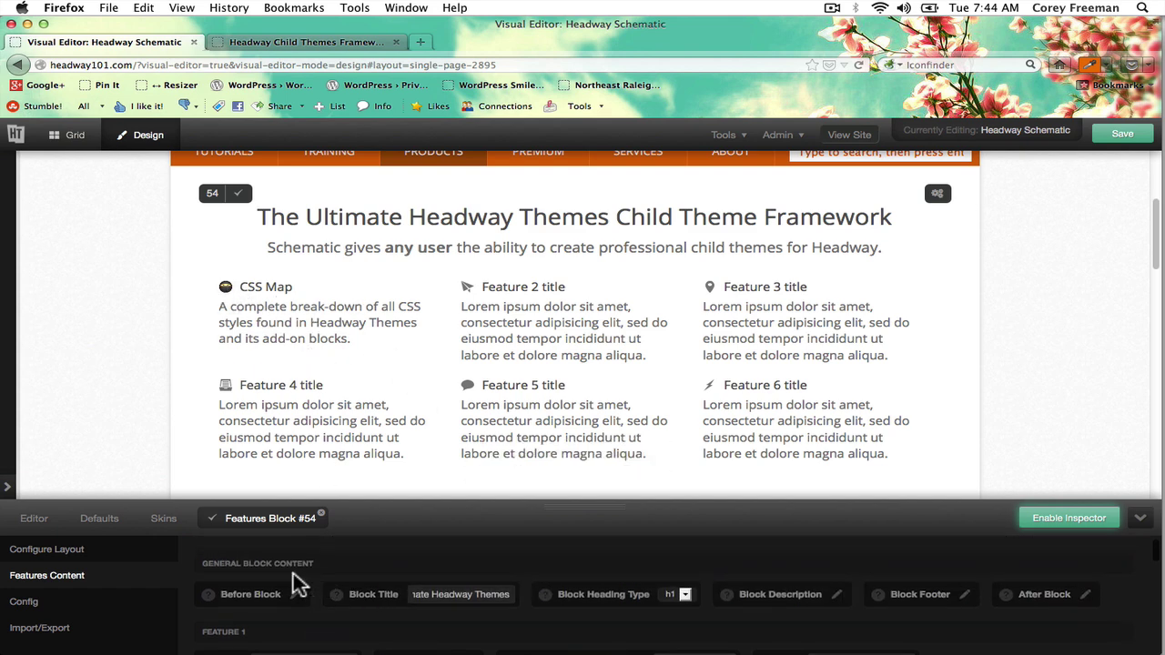
pyautogui.click(95, 557)
pyautogui.click(125, 573)
pyautogui.moveTo(601, 508); pyautogui.dragTo(550, 438)
pyautogui.scroll(-4, 683, 509)
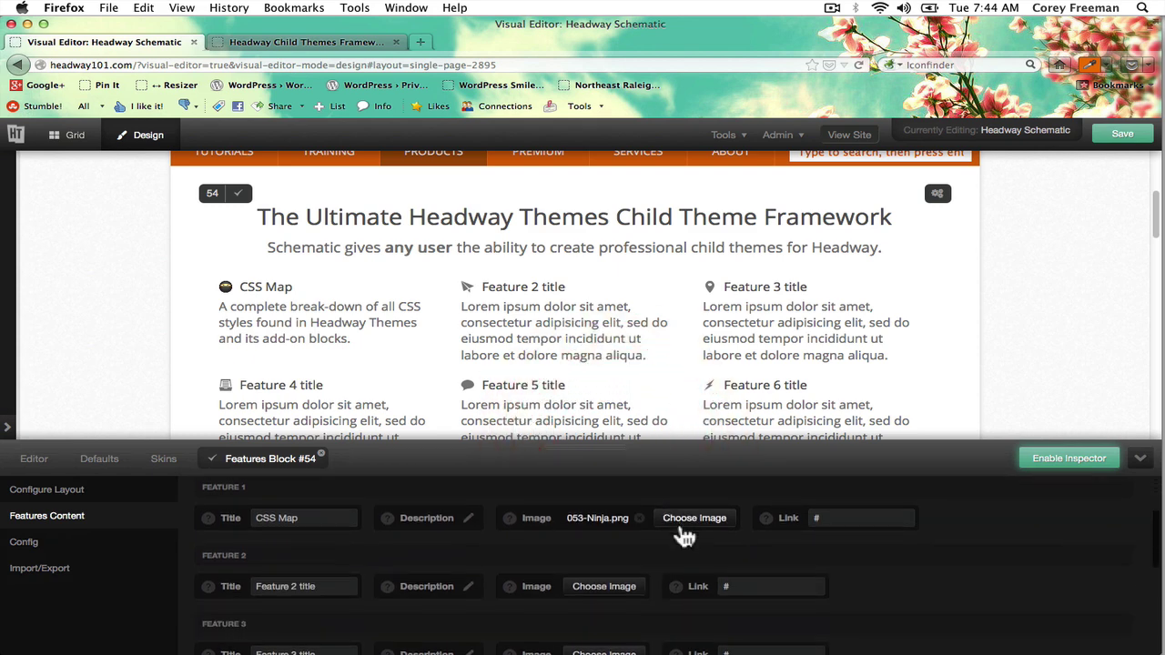
pyautogui.scroll(5, 683, 528)
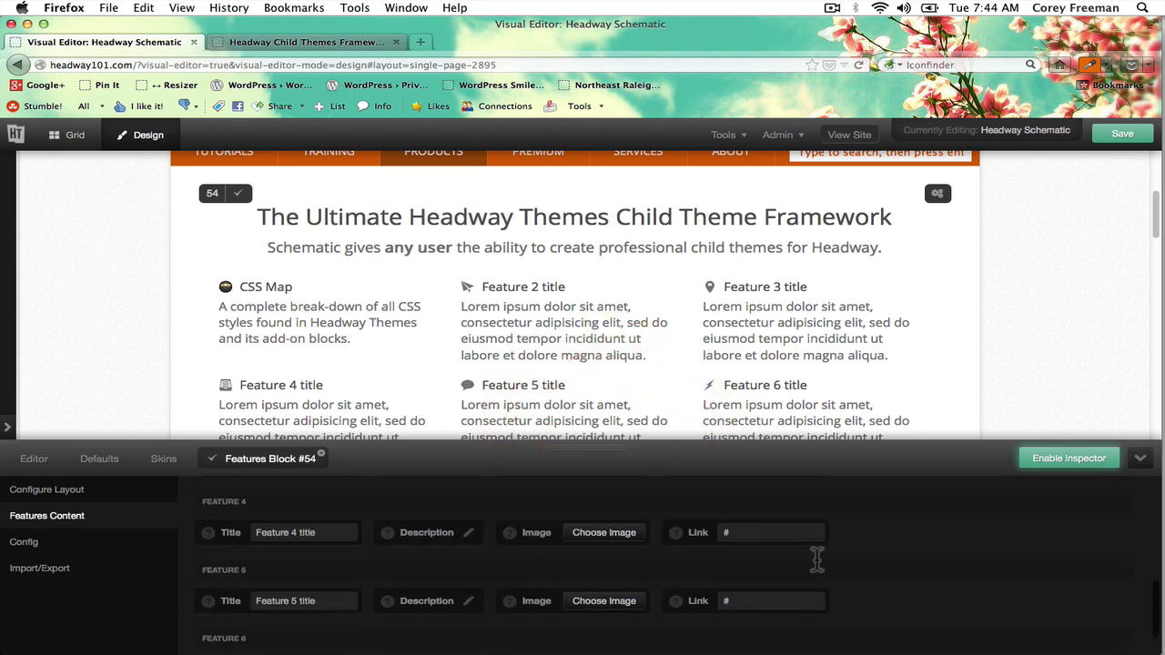
pyautogui.scroll(1, 819, 564)
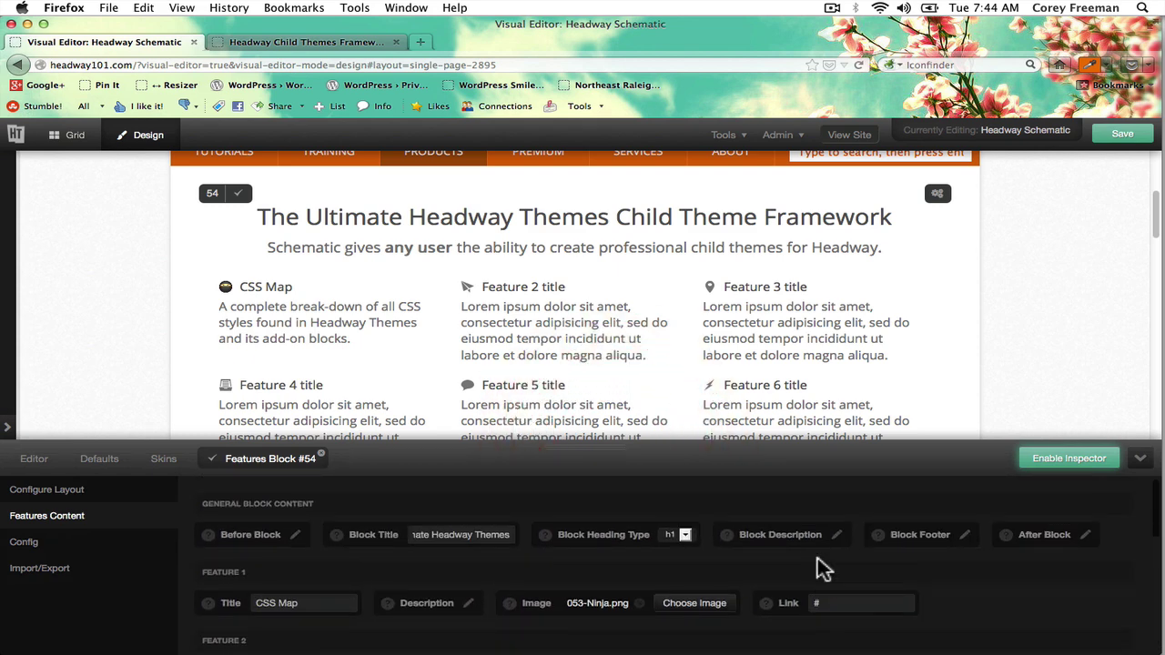
pyautogui.click(100, 494)
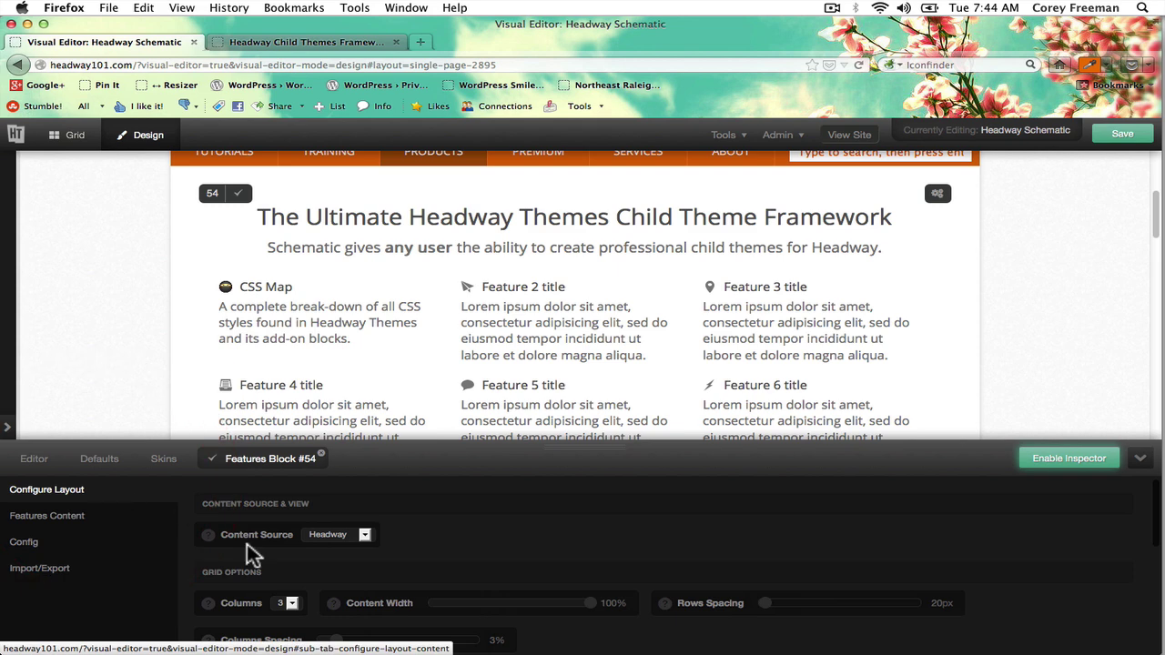
# - Change Number Of Features from 6 to 3 and save the layout
pyautogui.scroll(-4, 453, 569)
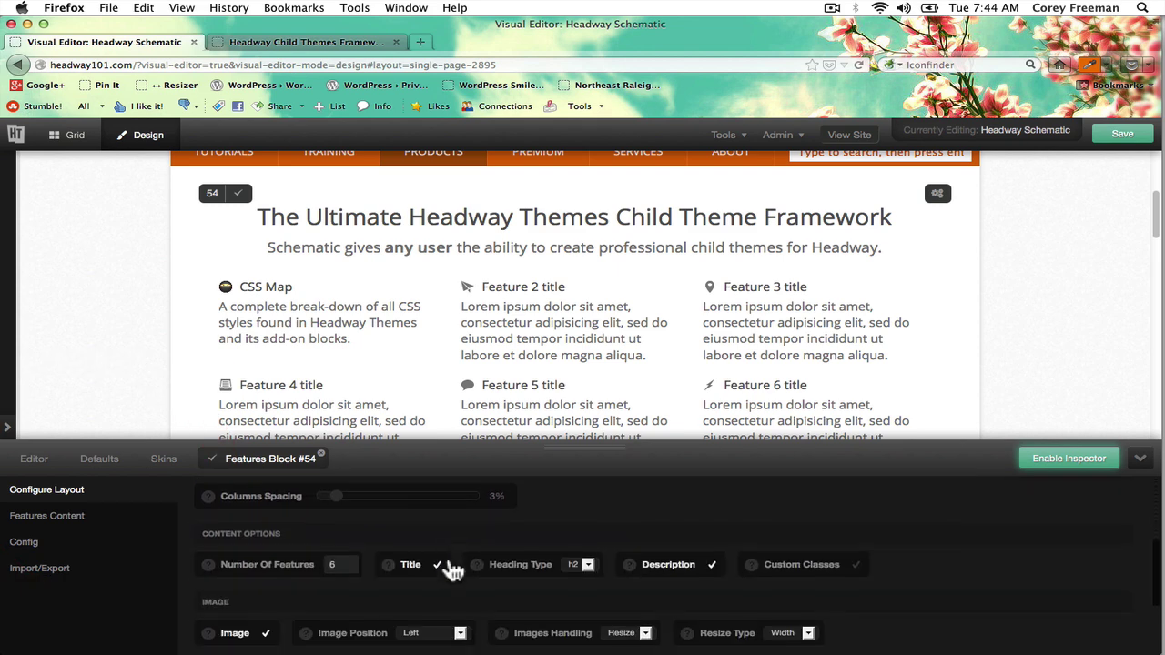
pyautogui.scroll(-1, 382, 563)
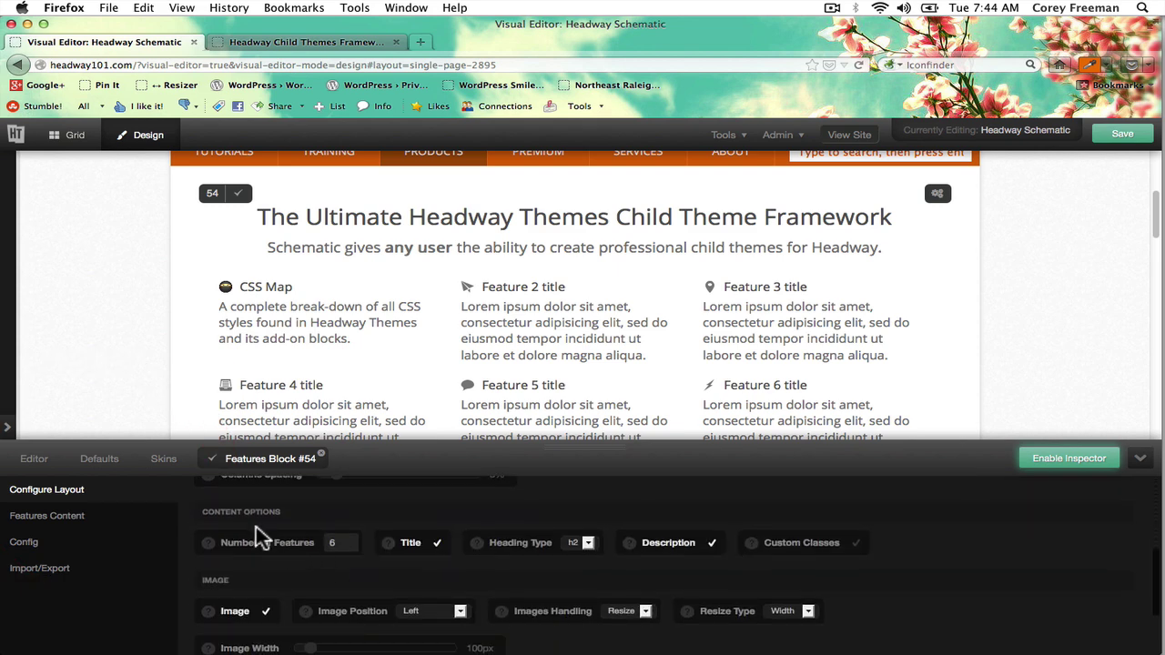
pyautogui.click(345, 542)
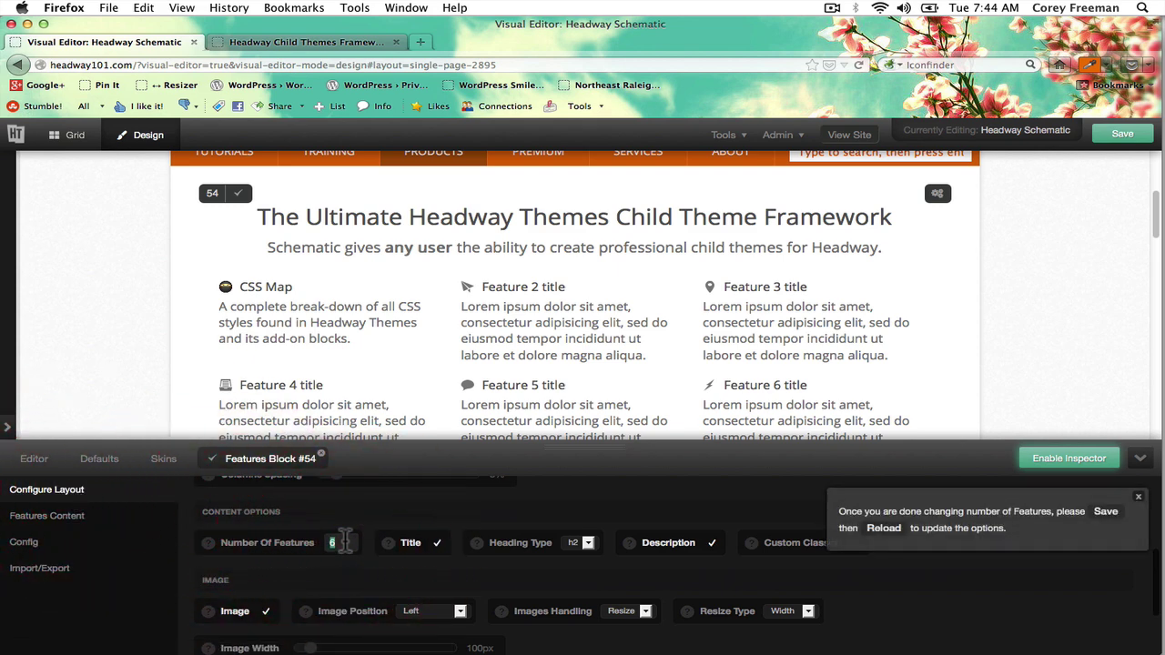
pyautogui.write('3')
pyautogui.click(393, 516)
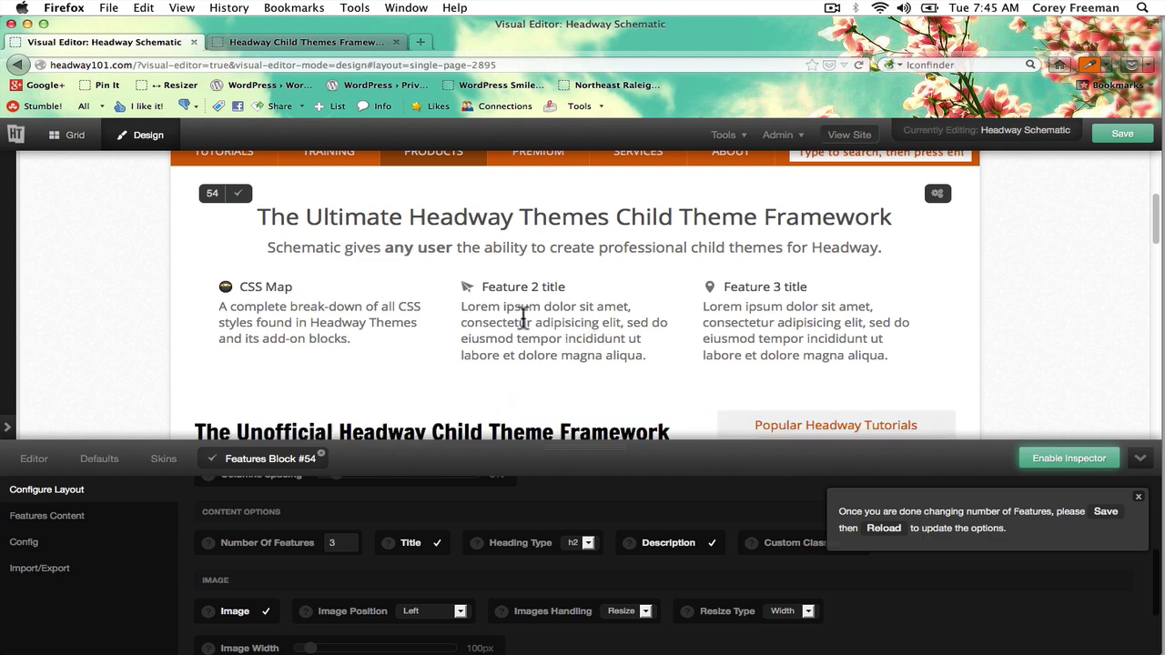
pyautogui.click(1126, 518)
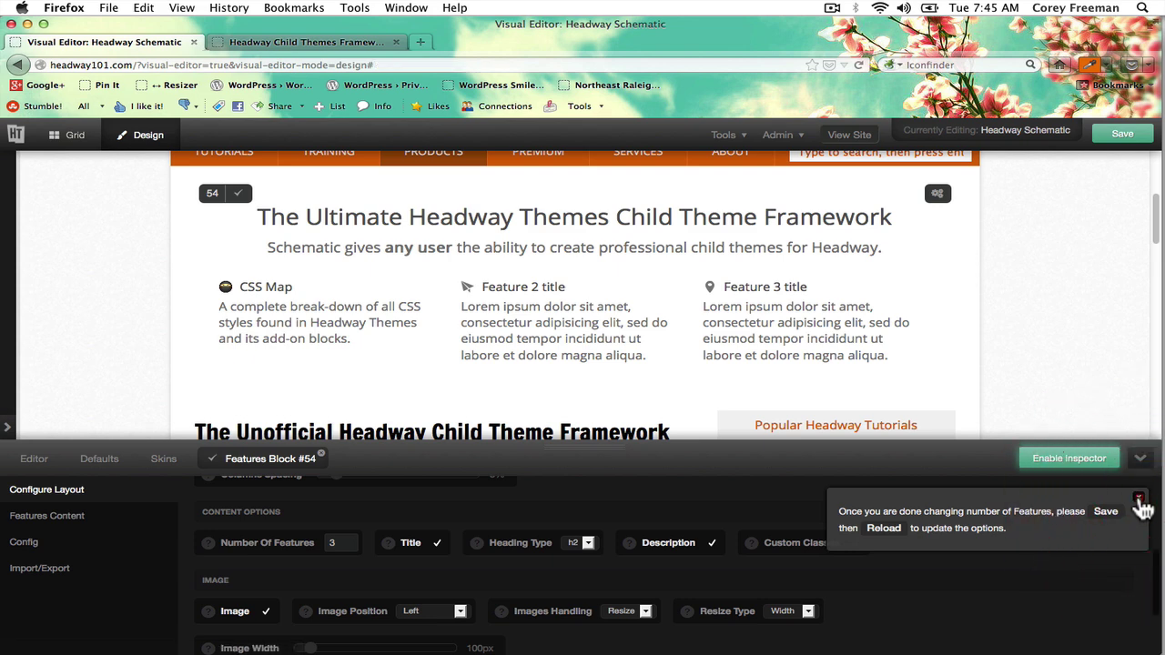
# - Try the Right and Below options for the feature image position
pyautogui.click(428, 611)
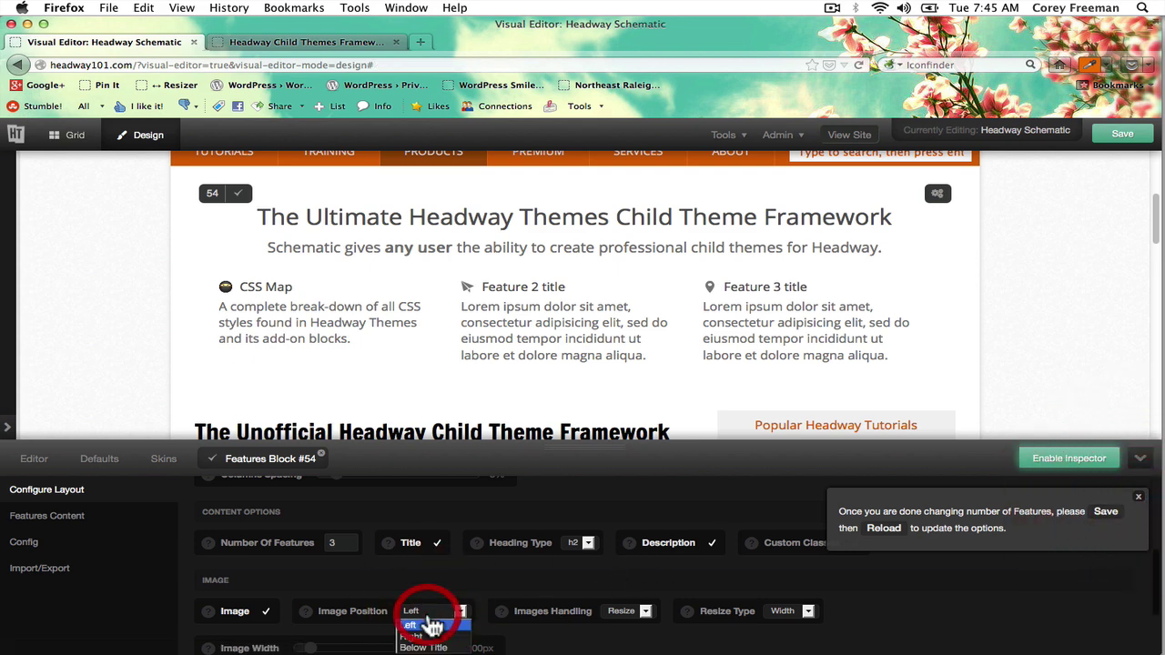
pyautogui.click(432, 647)
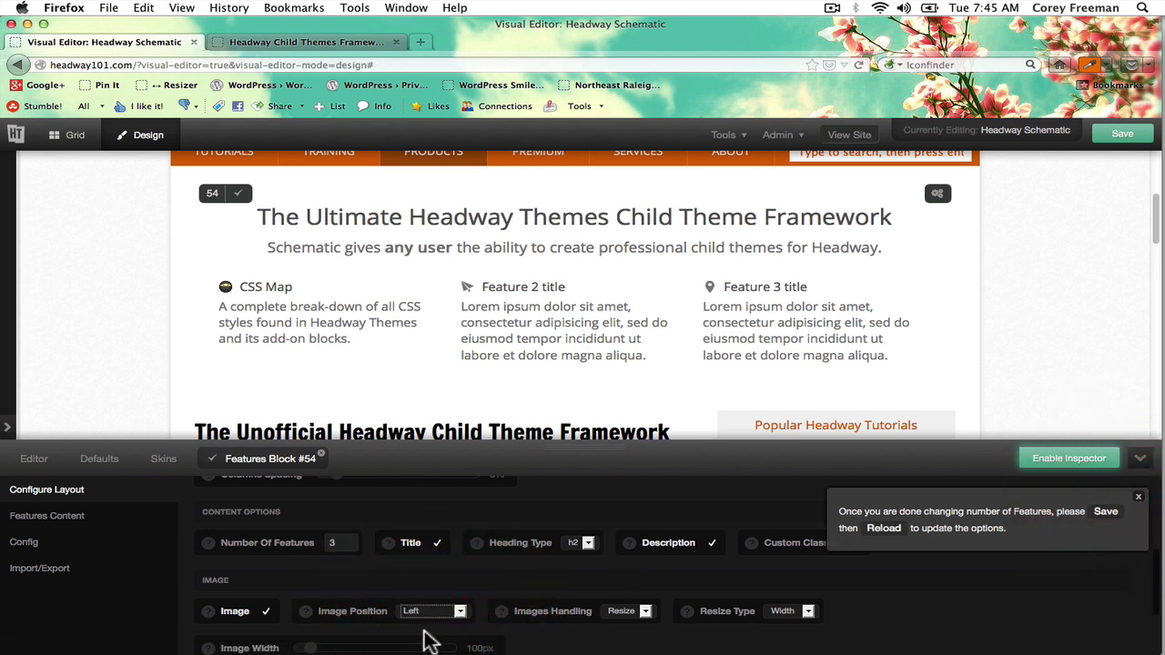
pyautogui.scroll(-1, 473, 605)
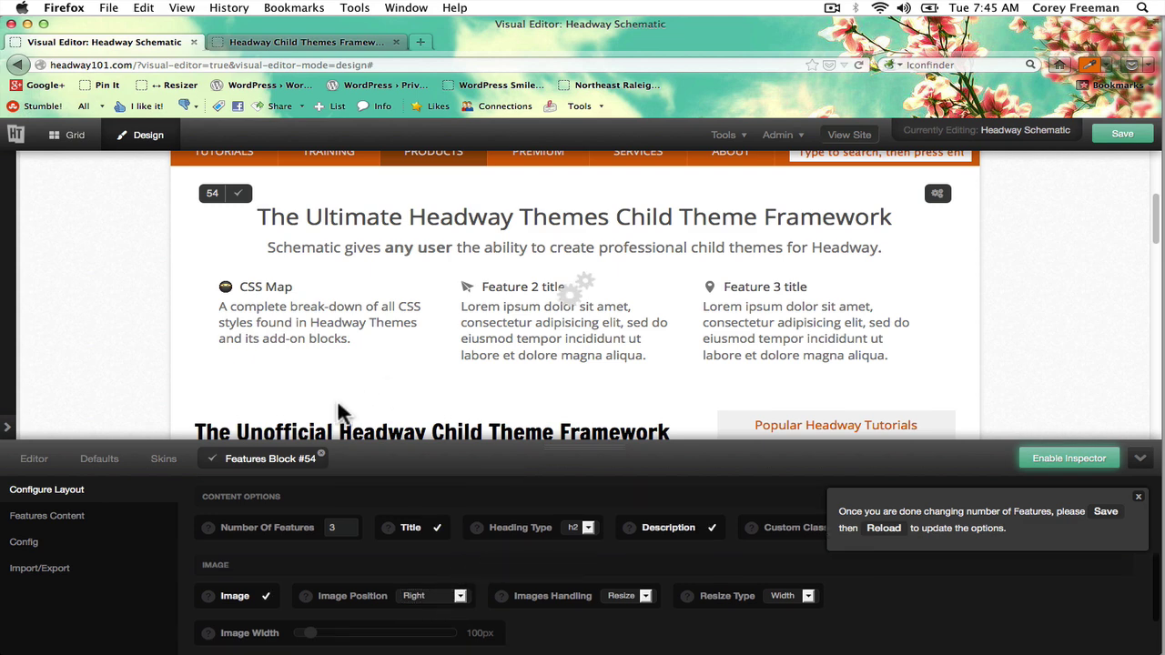
pyautogui.click(446, 608)
pyautogui.click(428, 628)
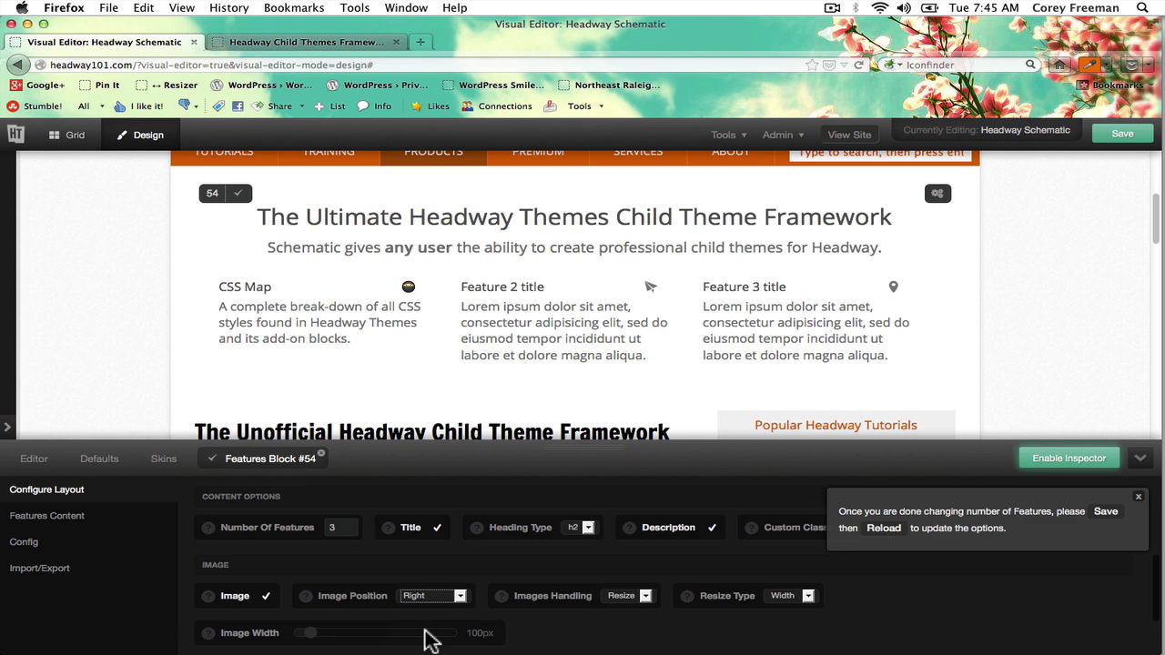
pyautogui.click(431, 640)
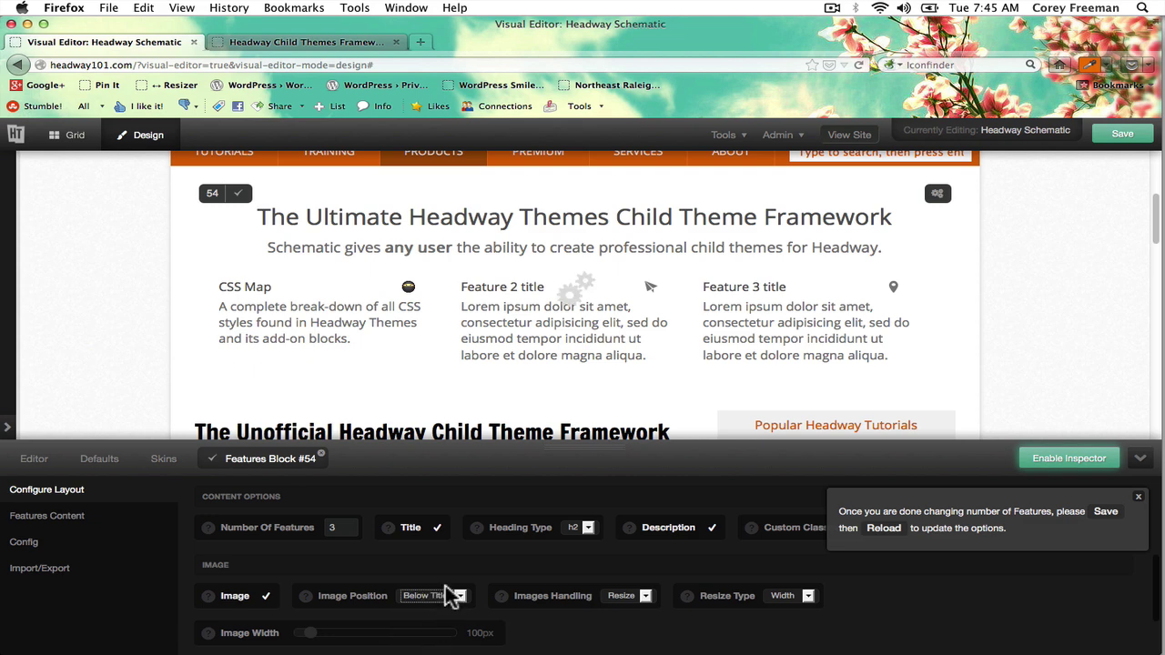
# - Keep feature image handling at Resize with Width as the resize type
pyautogui.click(620, 596)
pyautogui.click(621, 611)
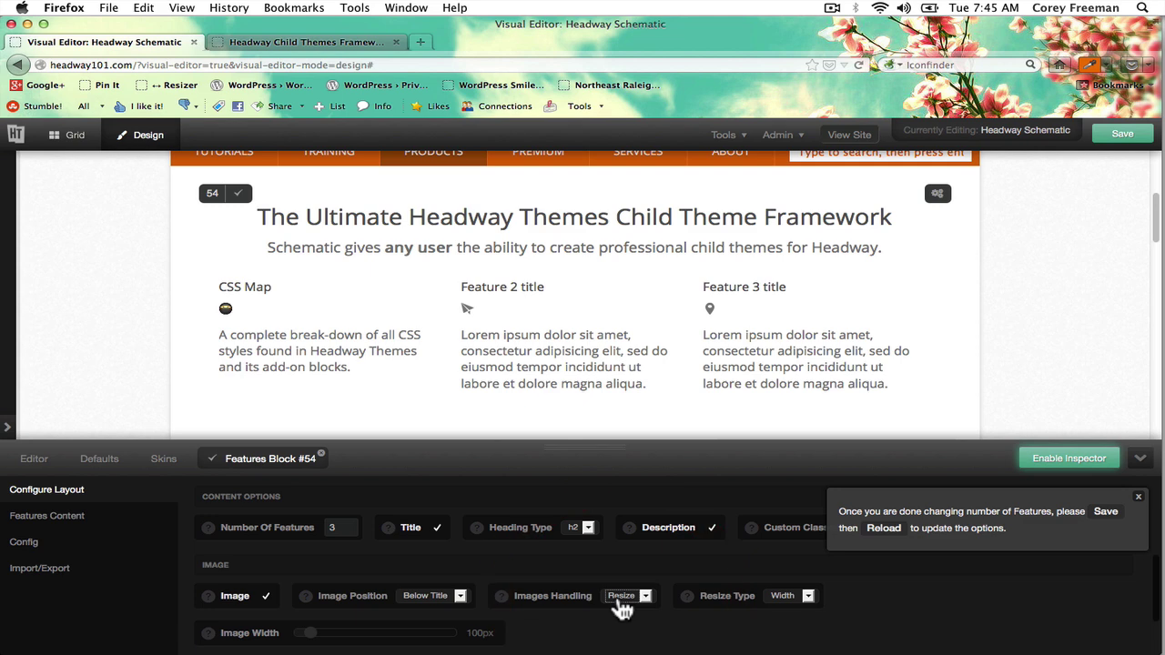
pyautogui.click(775, 605)
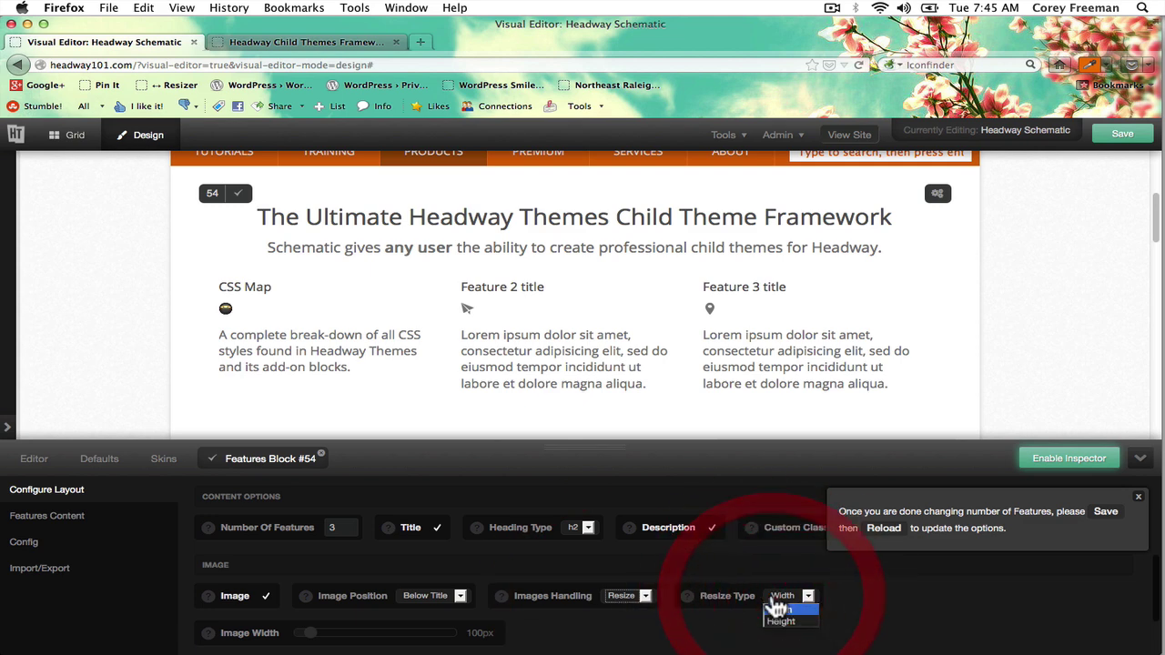
pyautogui.click(781, 596)
pyautogui.click(637, 575)
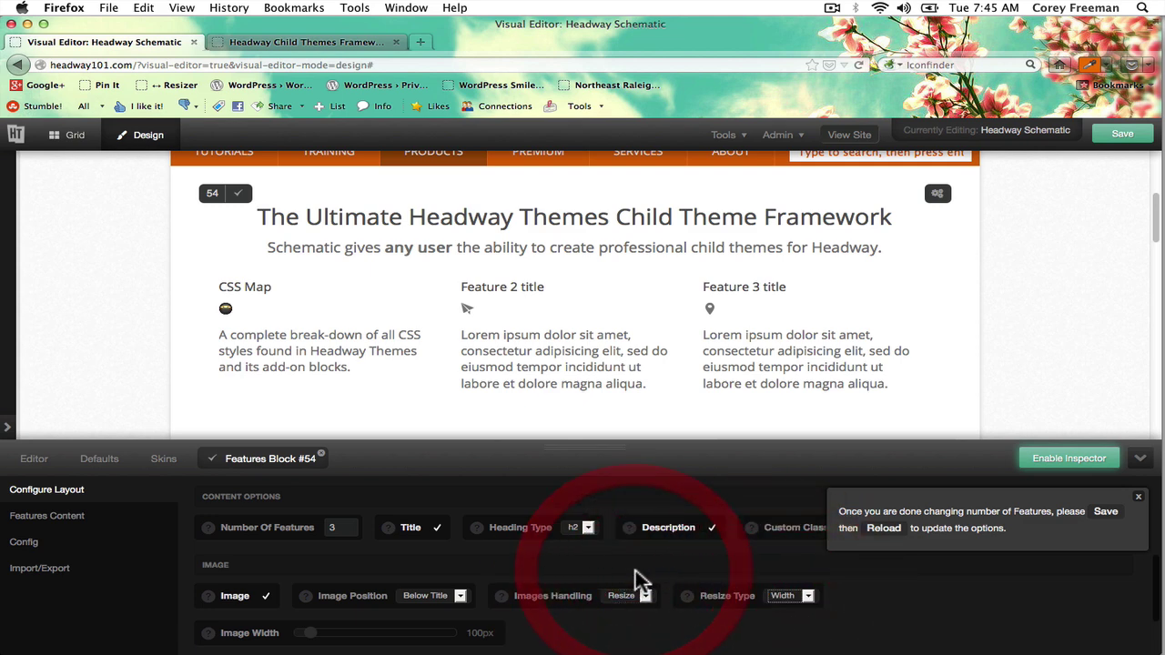
pyautogui.click(1139, 499)
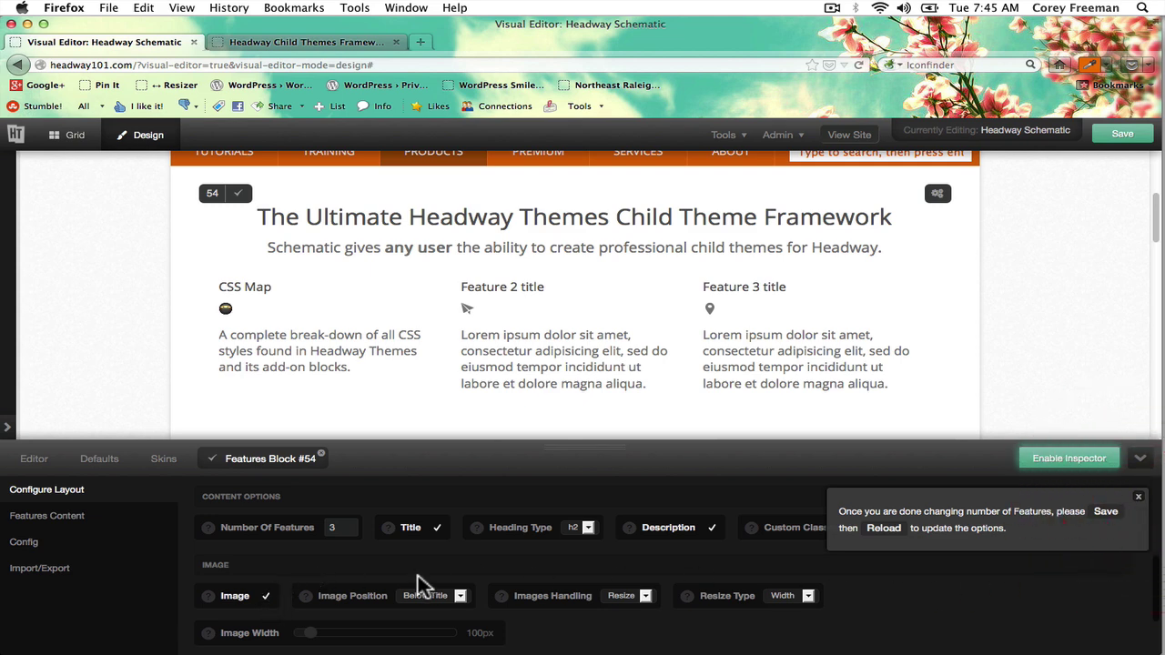
# - Set Image Position to Left and show the Features Content settings
pyautogui.click(460, 598)
pyautogui.click(446, 621)
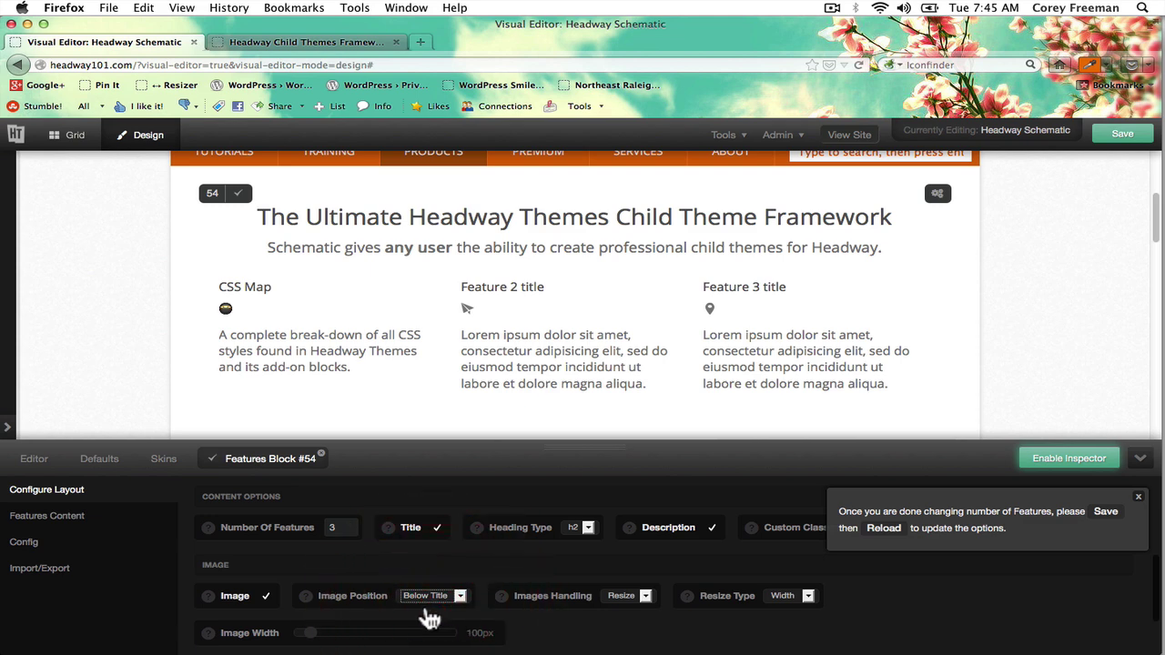
pyautogui.click(423, 599)
pyautogui.click(435, 582)
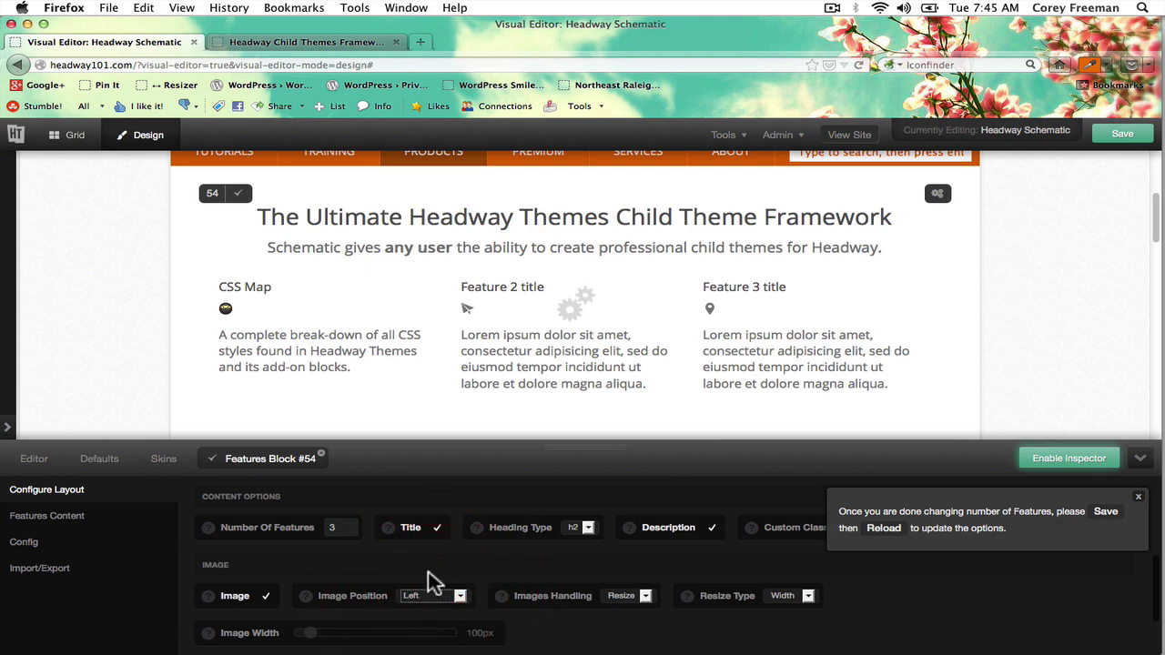
pyautogui.scroll(-1, 330, 624)
pyautogui.scroll(-2, 309, 609)
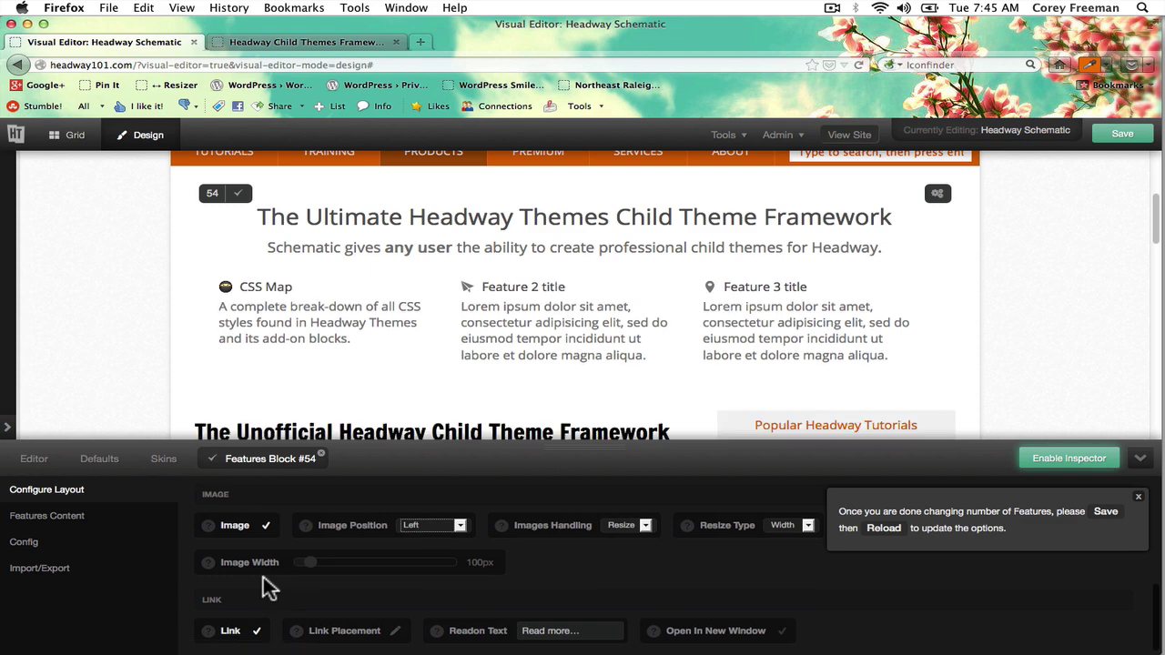
pyautogui.click(100, 519)
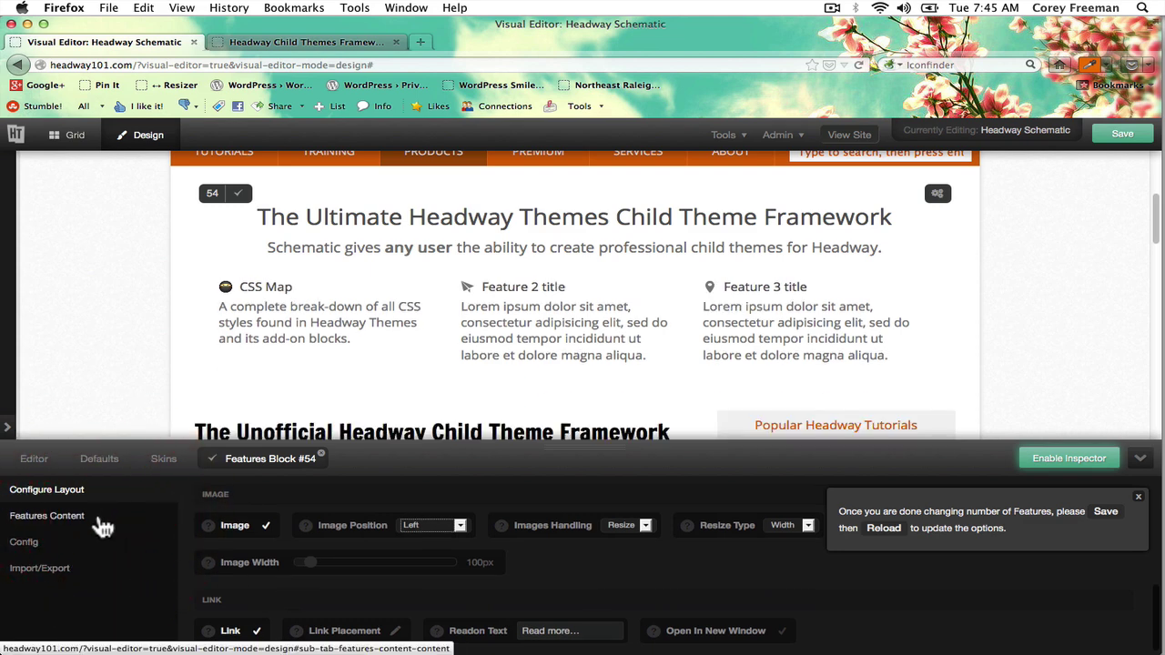
pyautogui.click(102, 526)
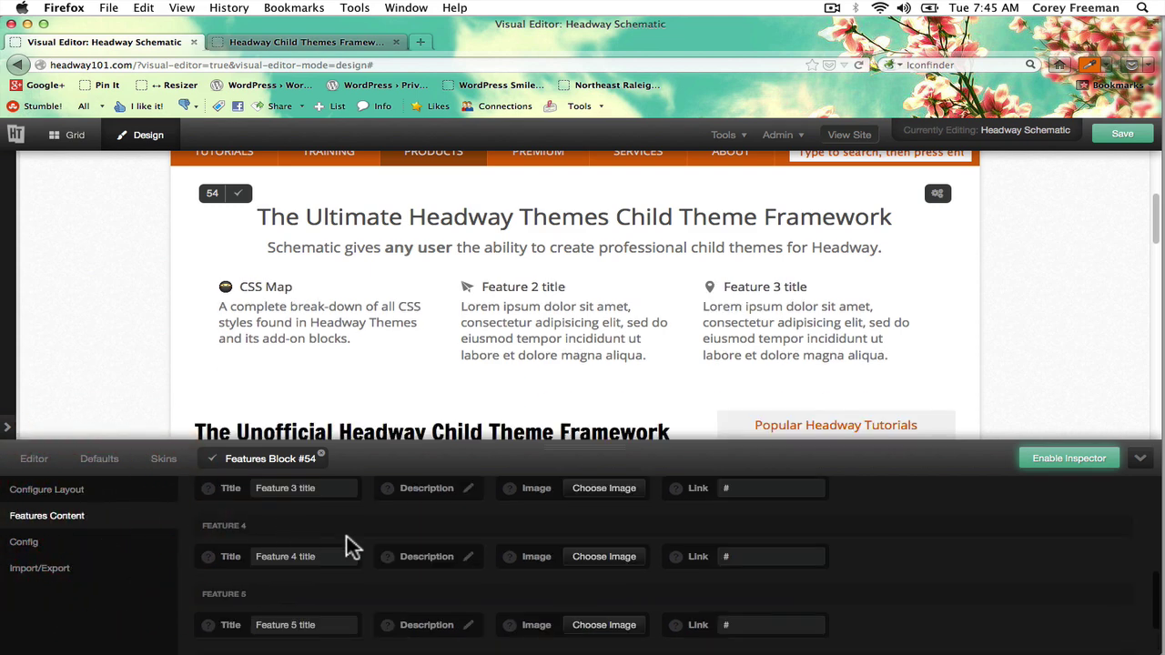
# - Save the layout, then reload the browser, which reopens on the Blog Index layout
pyautogui.scroll(3, 339, 531)
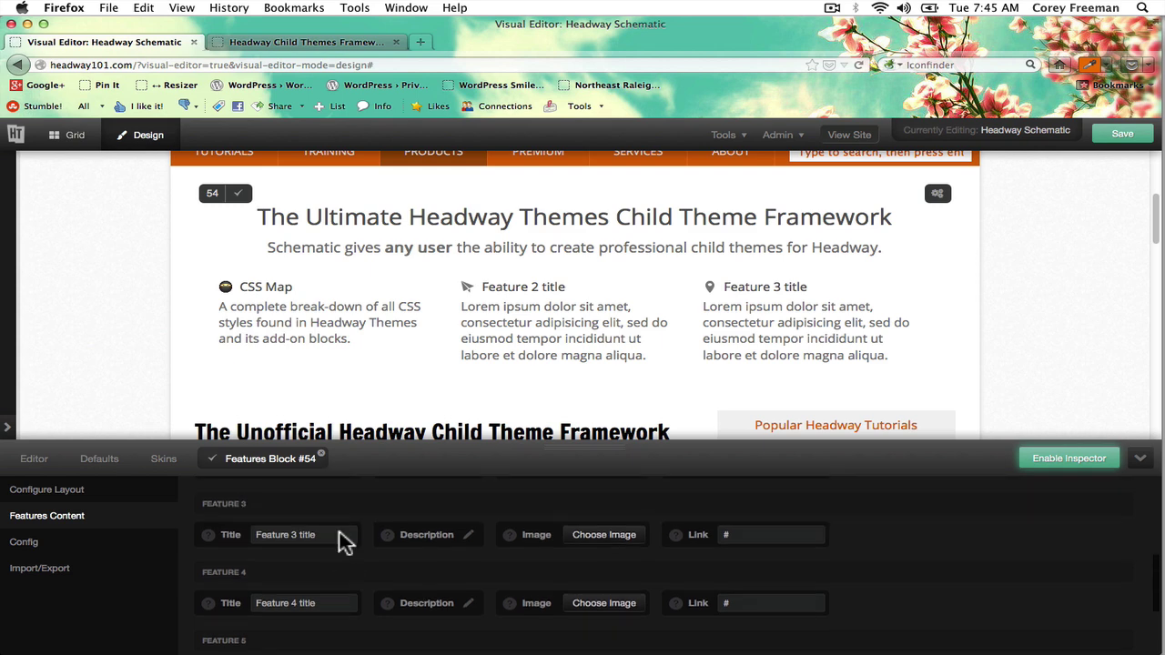
pyautogui.scroll(-3, 344, 541)
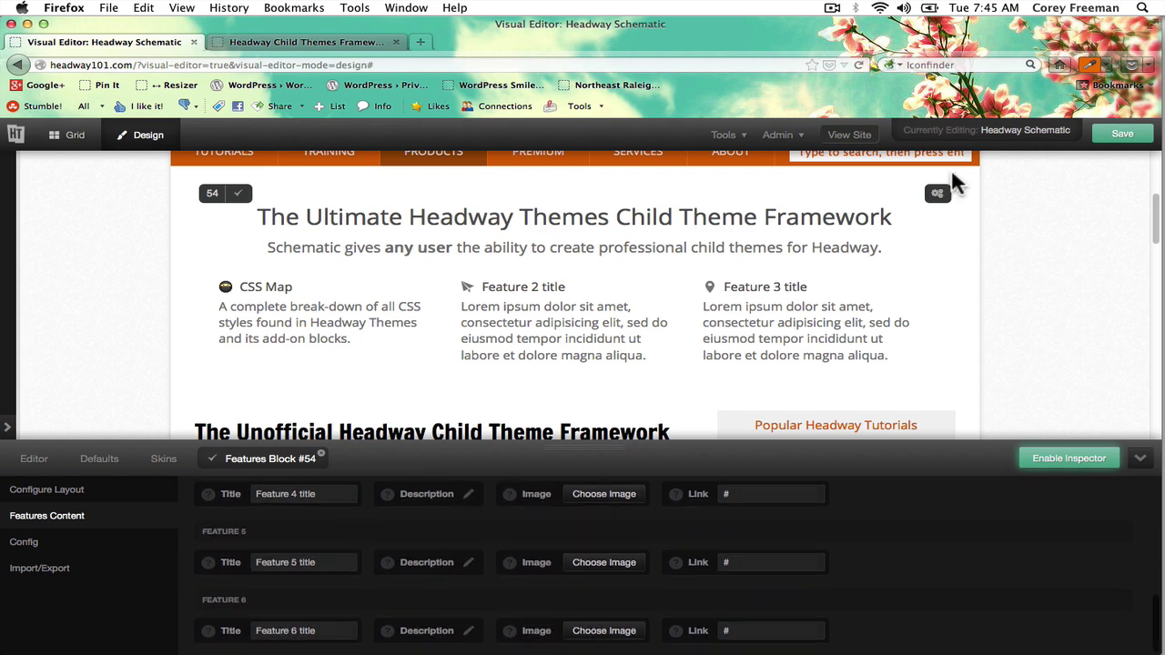
pyautogui.click(1118, 137)
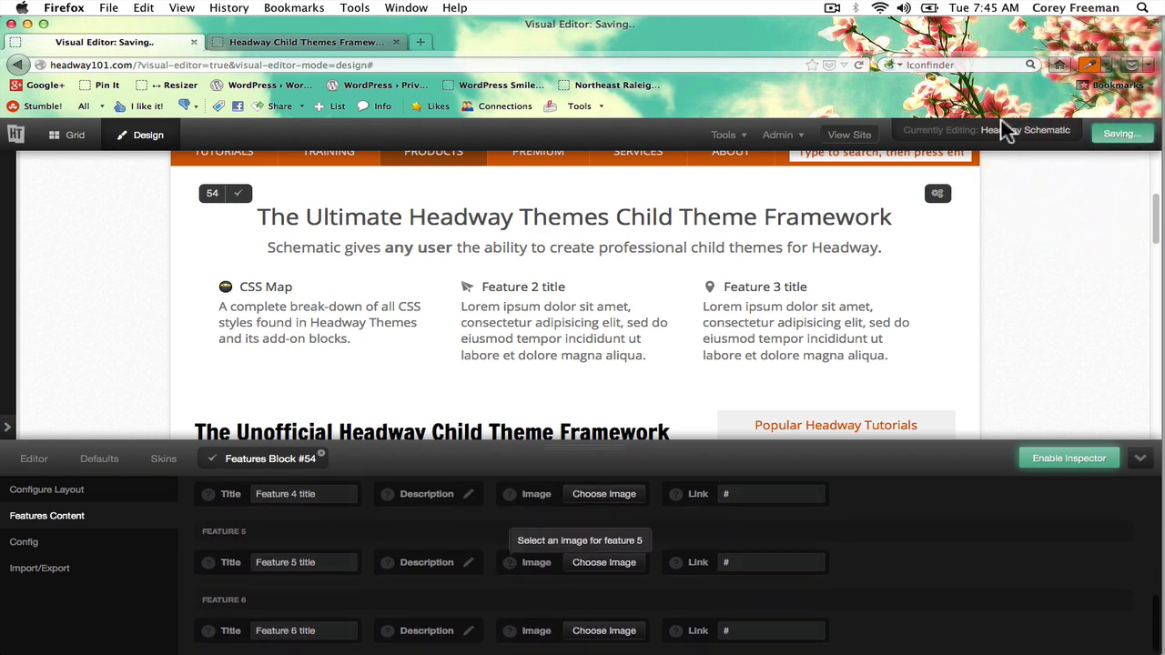
pyautogui.click(860, 66)
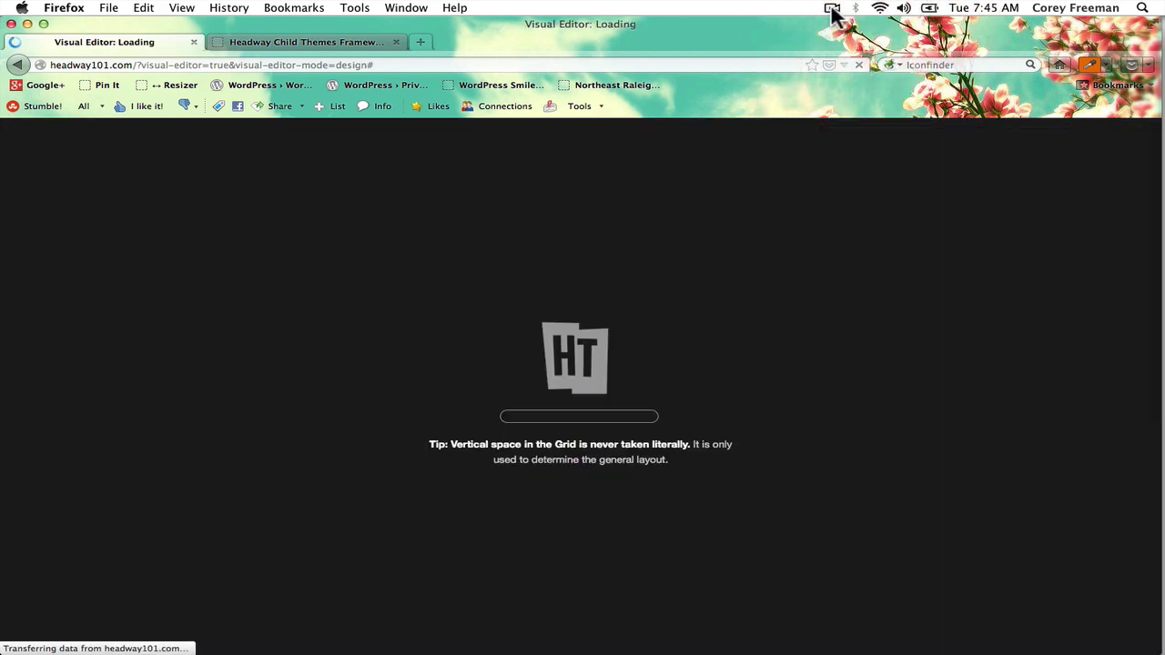
pyautogui.click(832, 18)
pyautogui.click(770, 42)
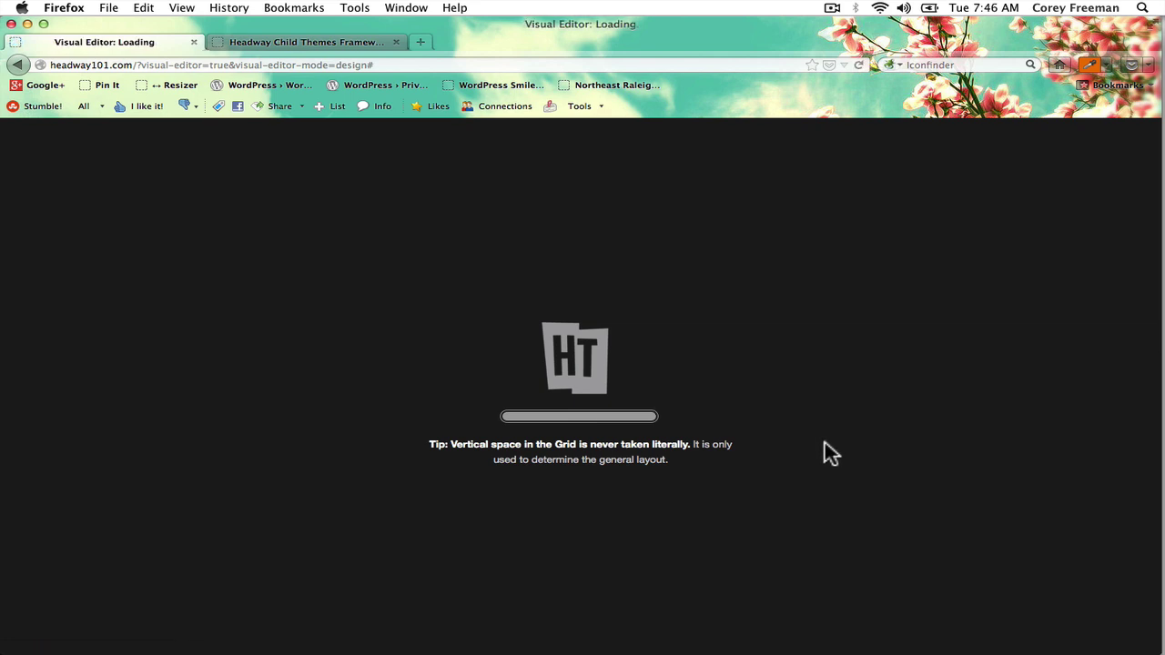
pyautogui.scroll(-3, 739, 383)
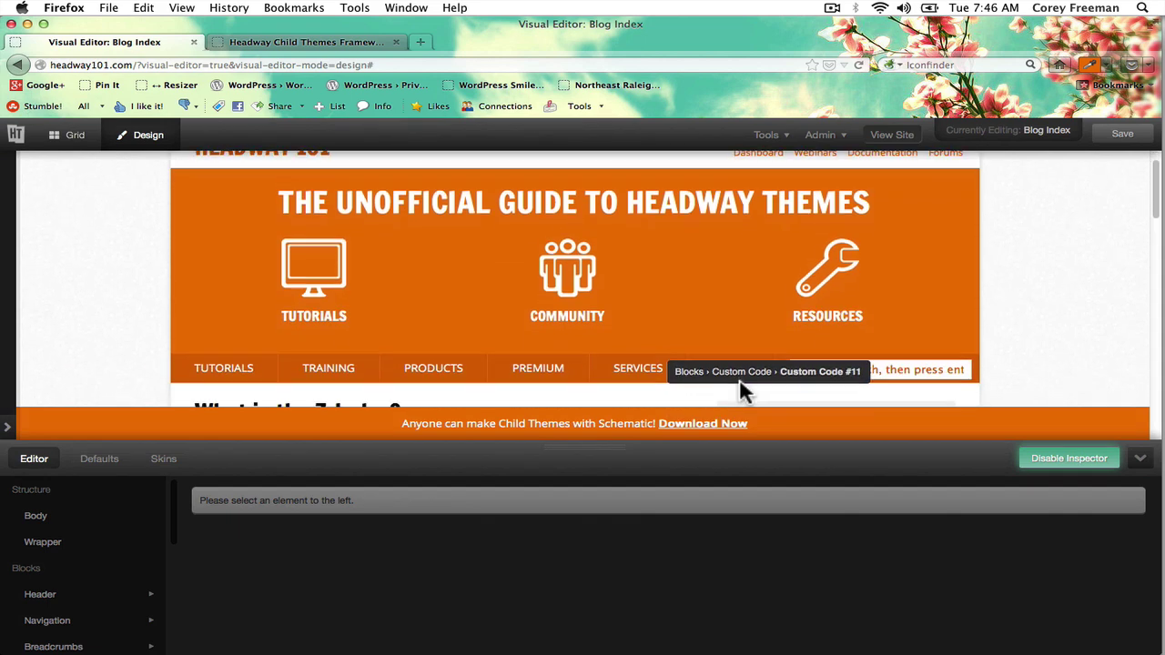
pyautogui.scroll(1, 742, 387)
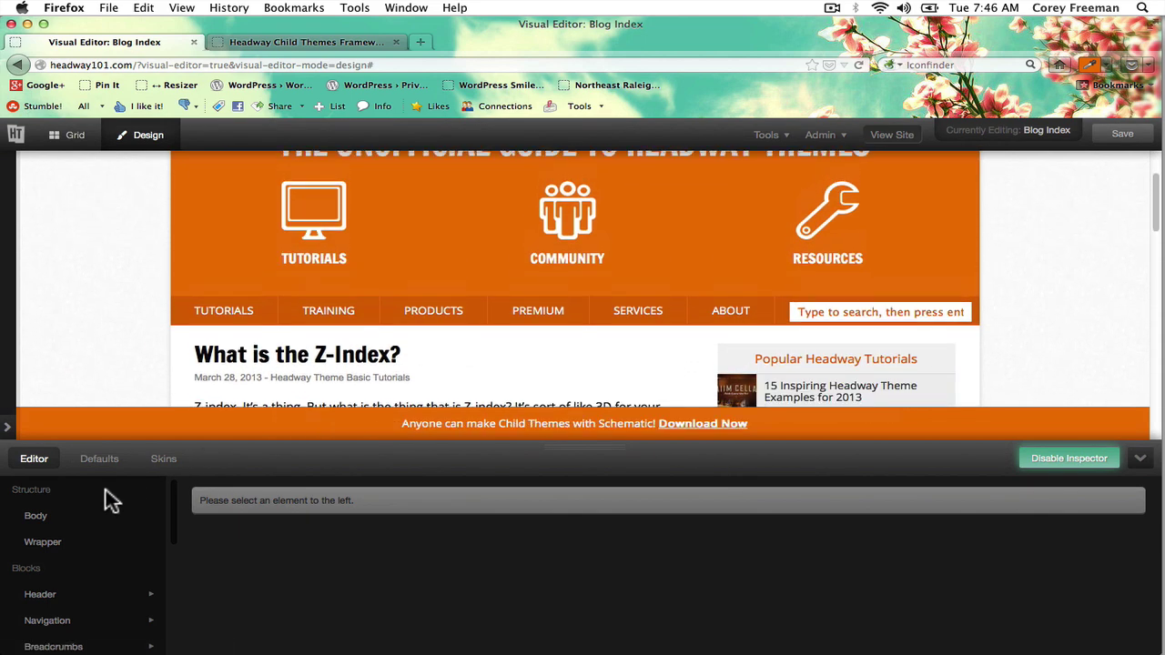
# - Load the Headway Schematic layout from Single > Page and turn off the inspector
pyautogui.click(9, 431)
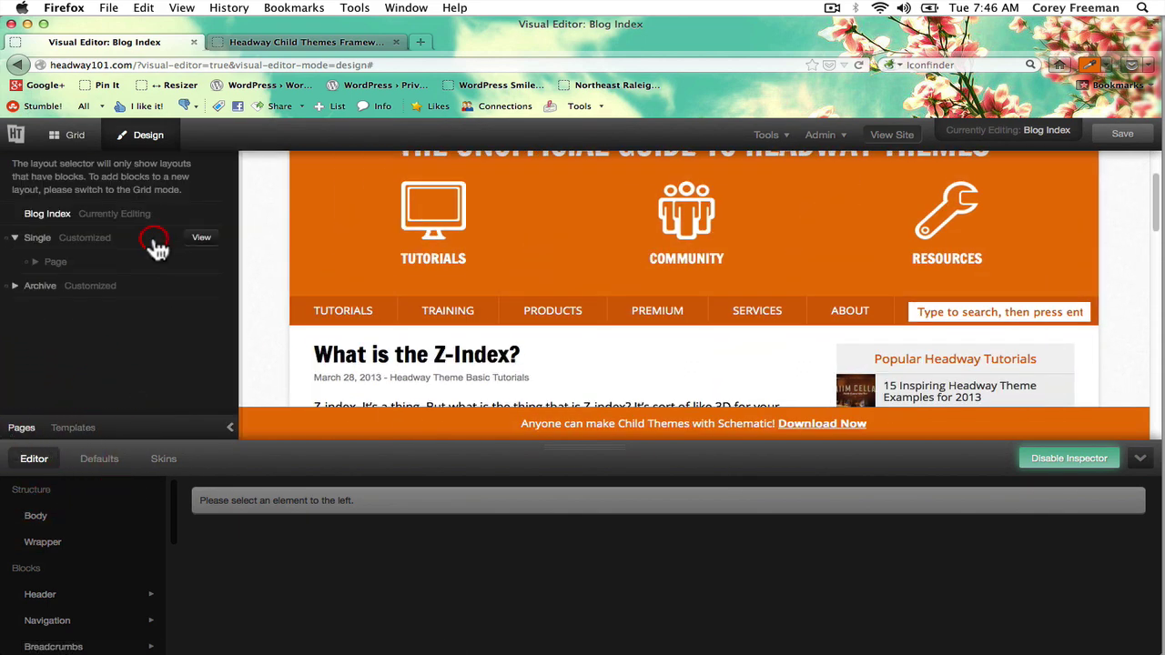
pyautogui.click(153, 265)
pyautogui.click(204, 289)
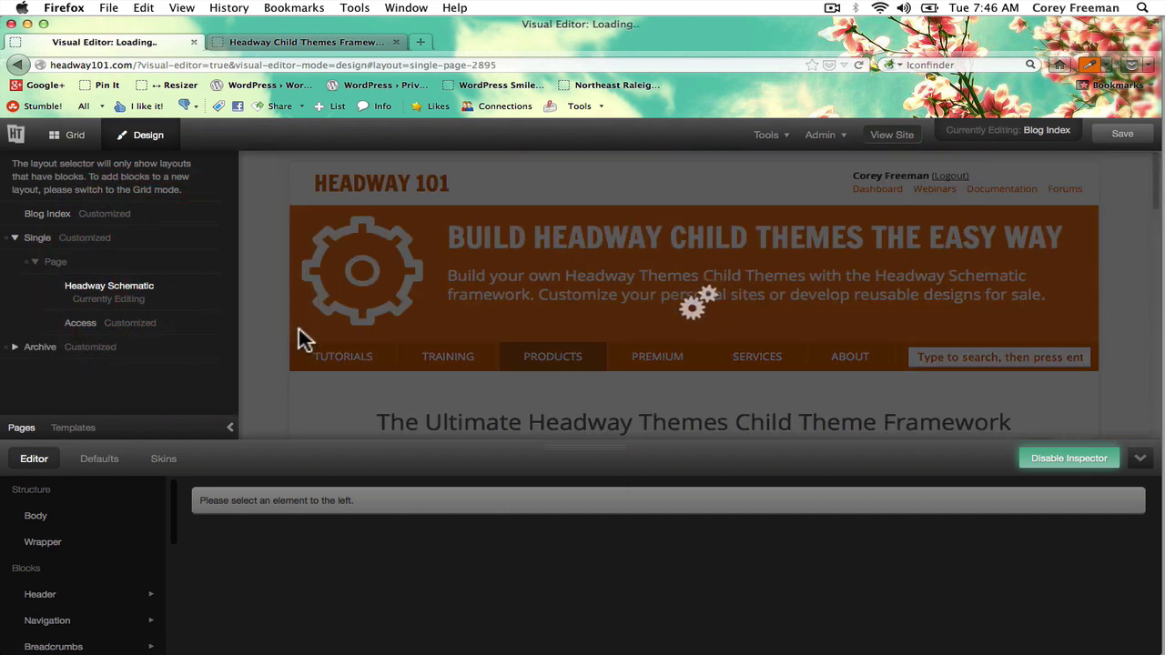
pyautogui.scroll(-3, 300, 337)
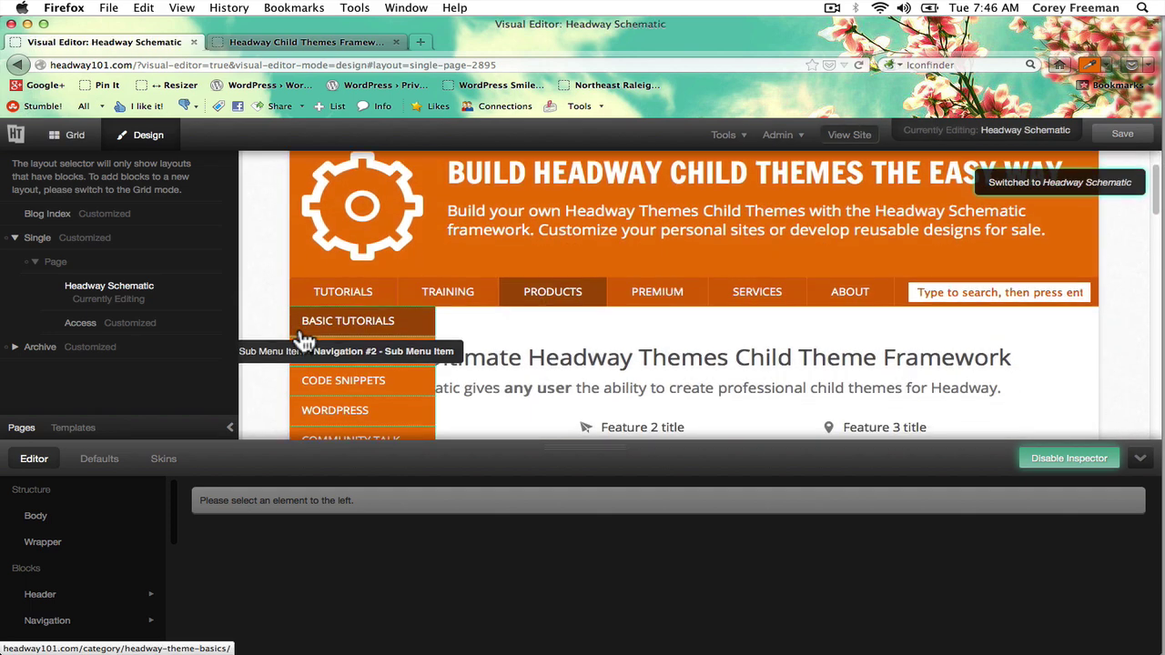
pyautogui.scroll(-3, 281, 333)
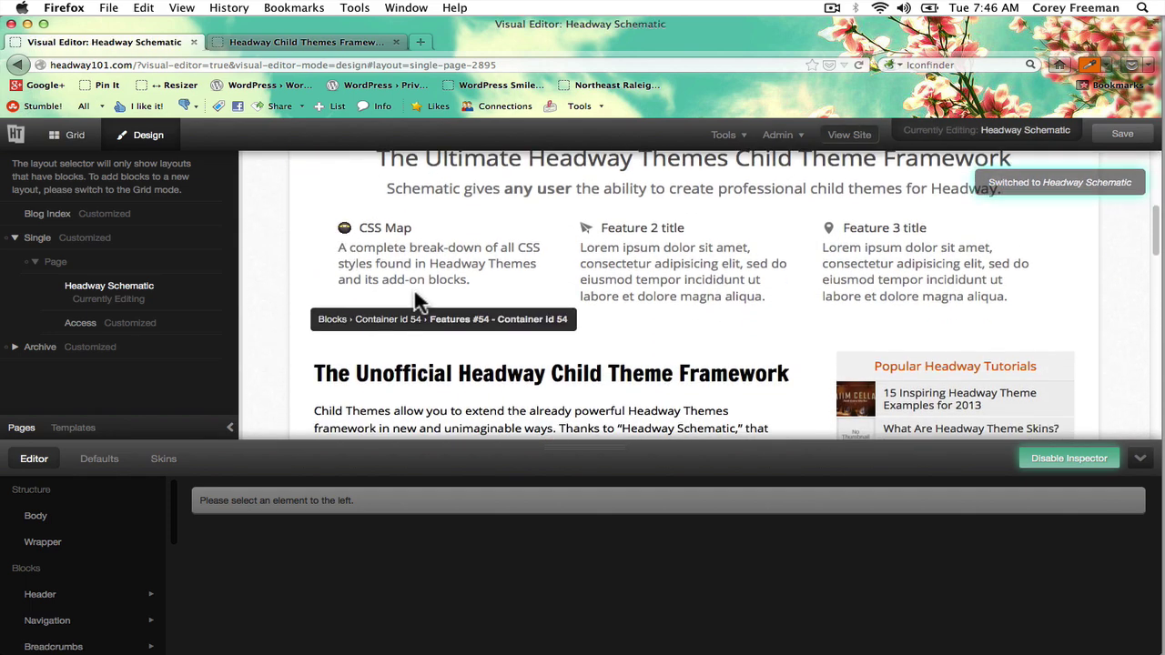
pyautogui.rightClick(414, 291)
pyautogui.click(409, 292)
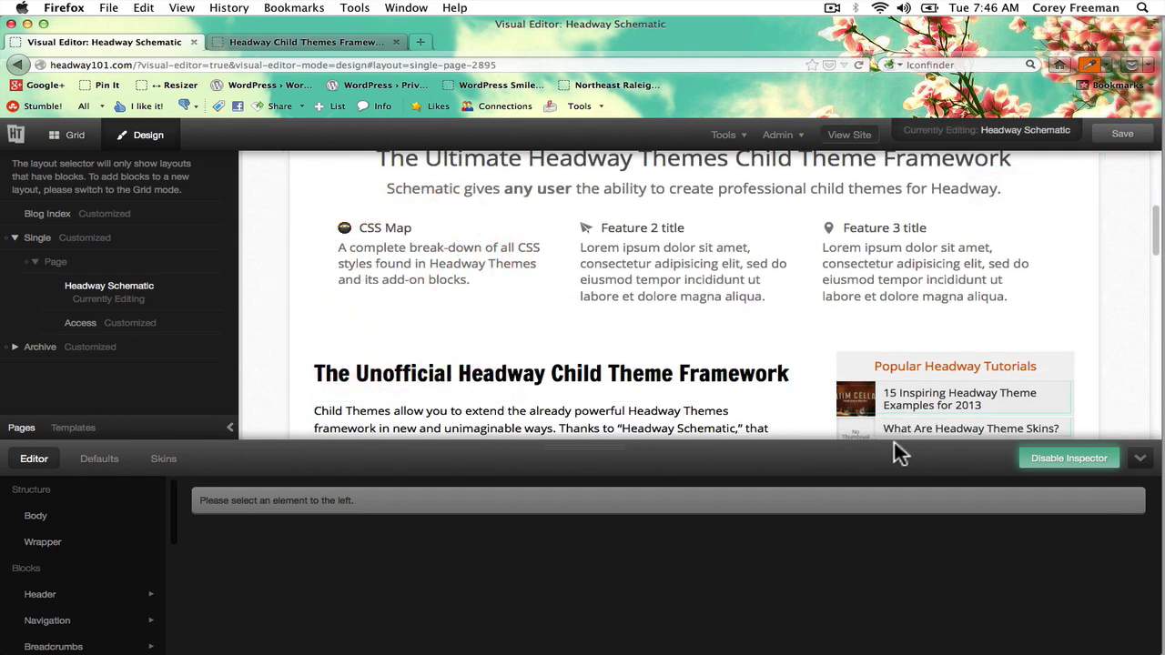
pyautogui.click(1010, 469)
# - Collapse the page layouts list and show the Features Content titles and descriptions
pyautogui.click(521, 261)
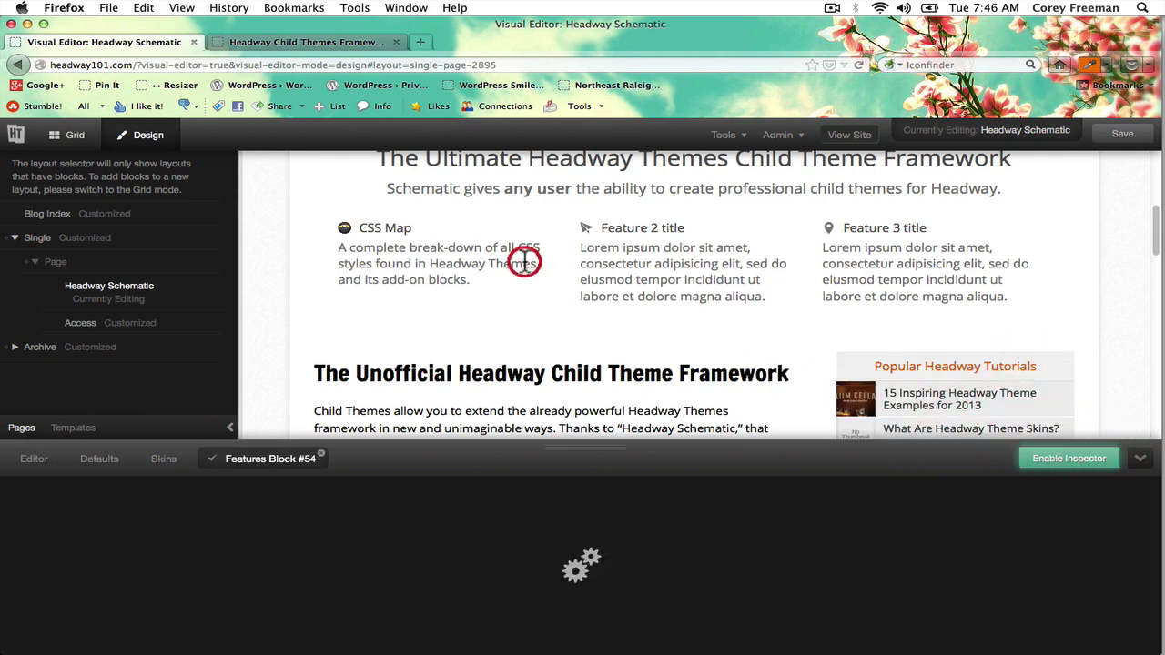
pyautogui.click(229, 427)
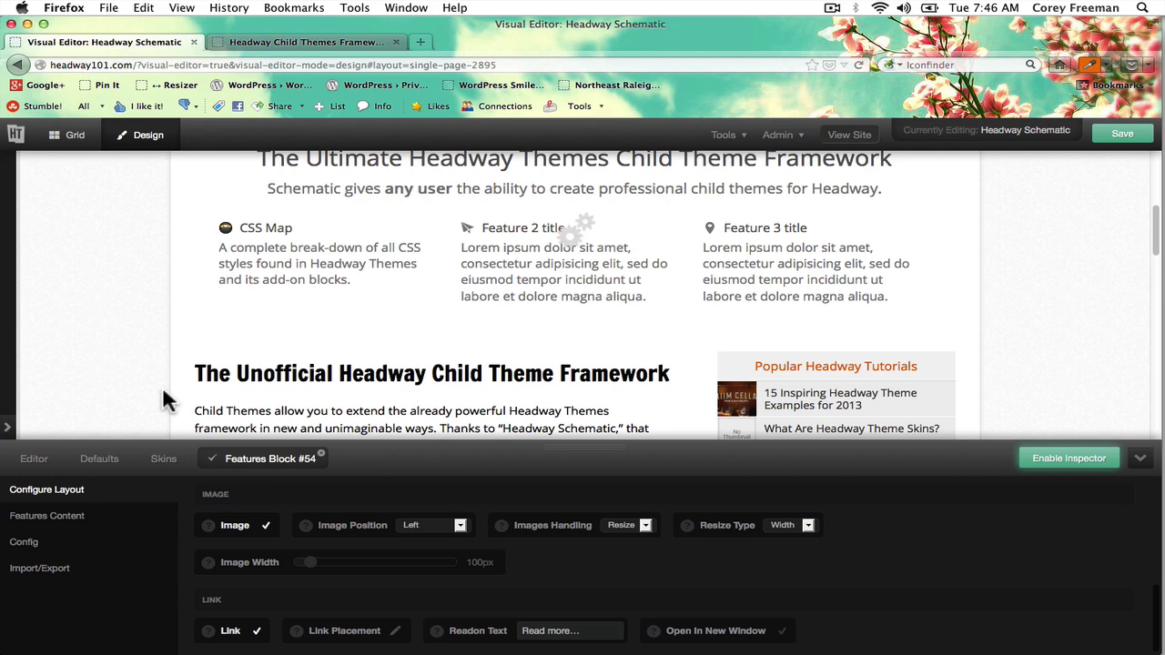
pyautogui.click(112, 518)
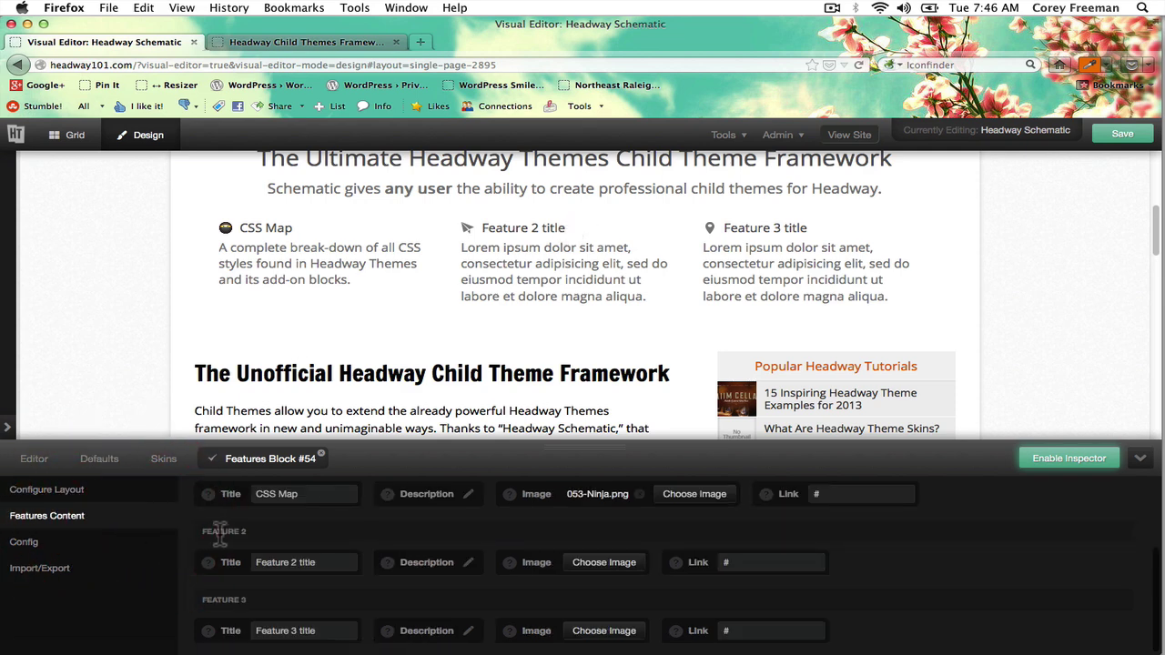
pyautogui.scroll(2, 244, 540)
pyautogui.scroll(-2, 243, 540)
pyautogui.scroll(3, 244, 601)
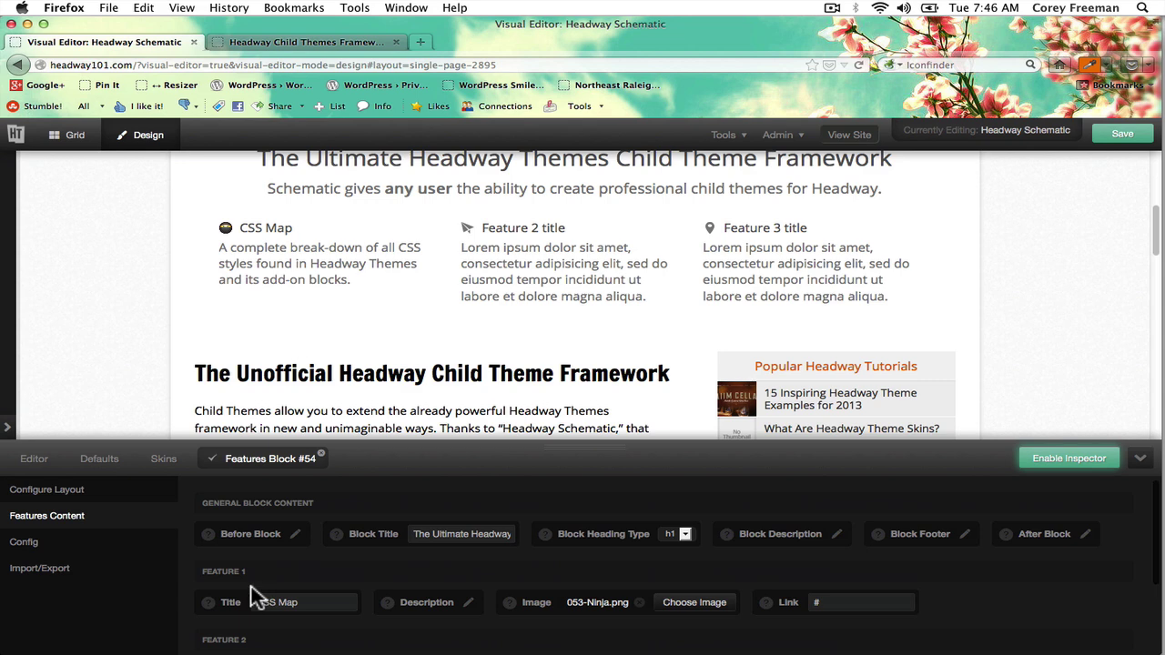
# - Switch the bottom panel to the Editor's list of stylable elements
pyautogui.click(54, 461)
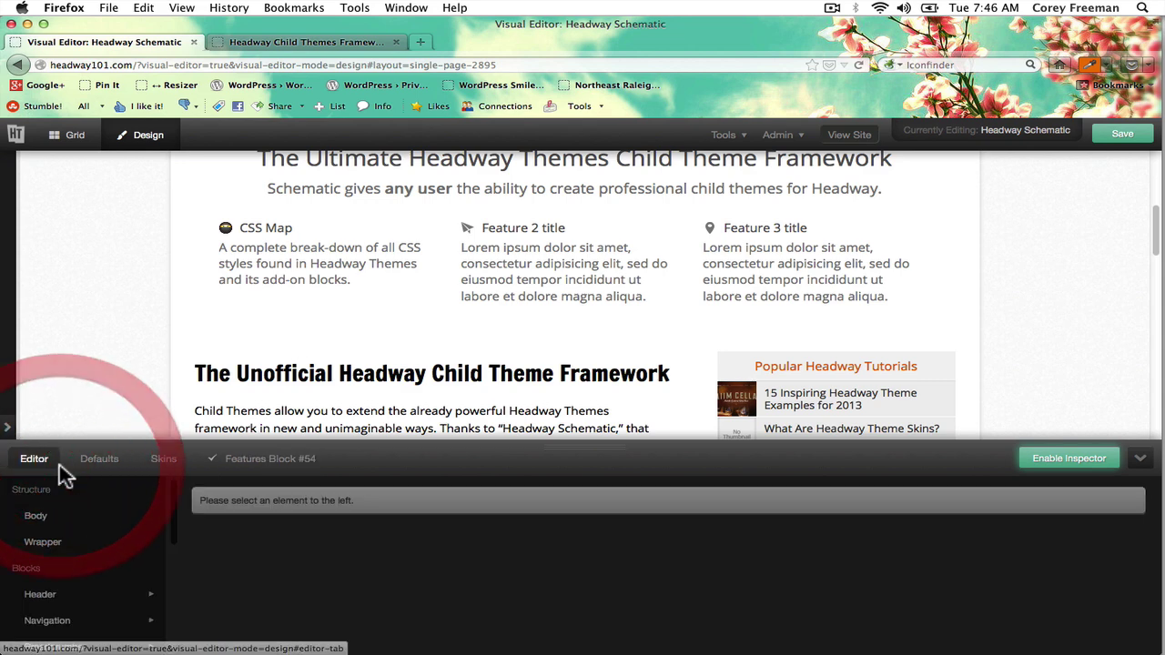
pyautogui.click(102, 464)
pyautogui.click(227, 462)
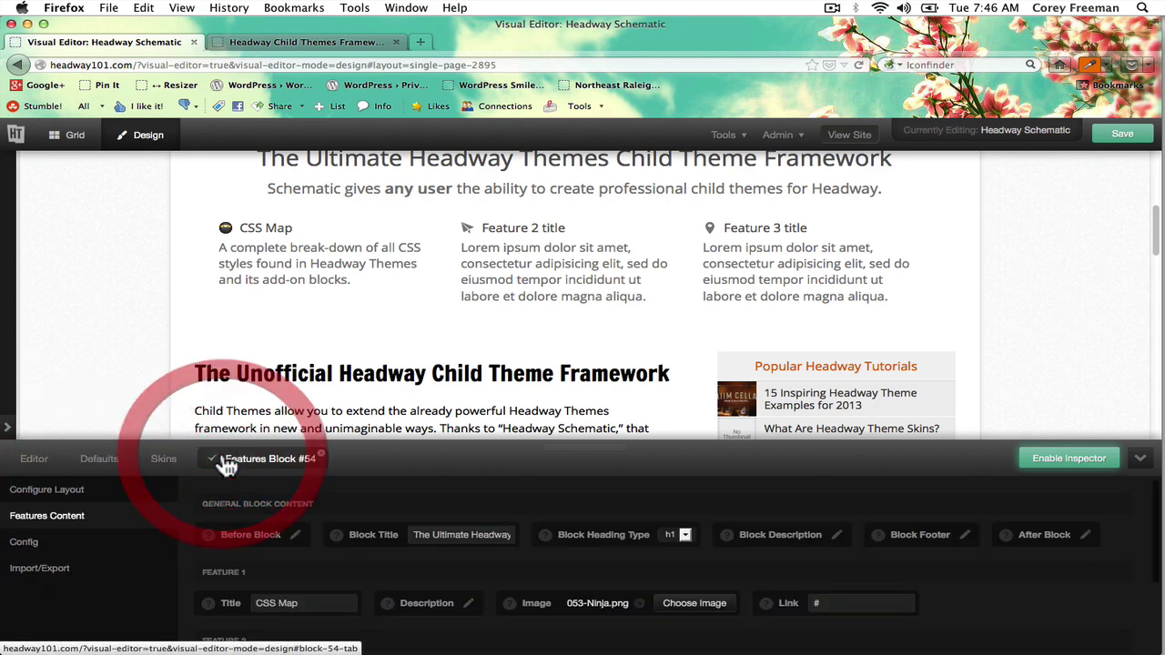
pyautogui.scroll(-3, 333, 563)
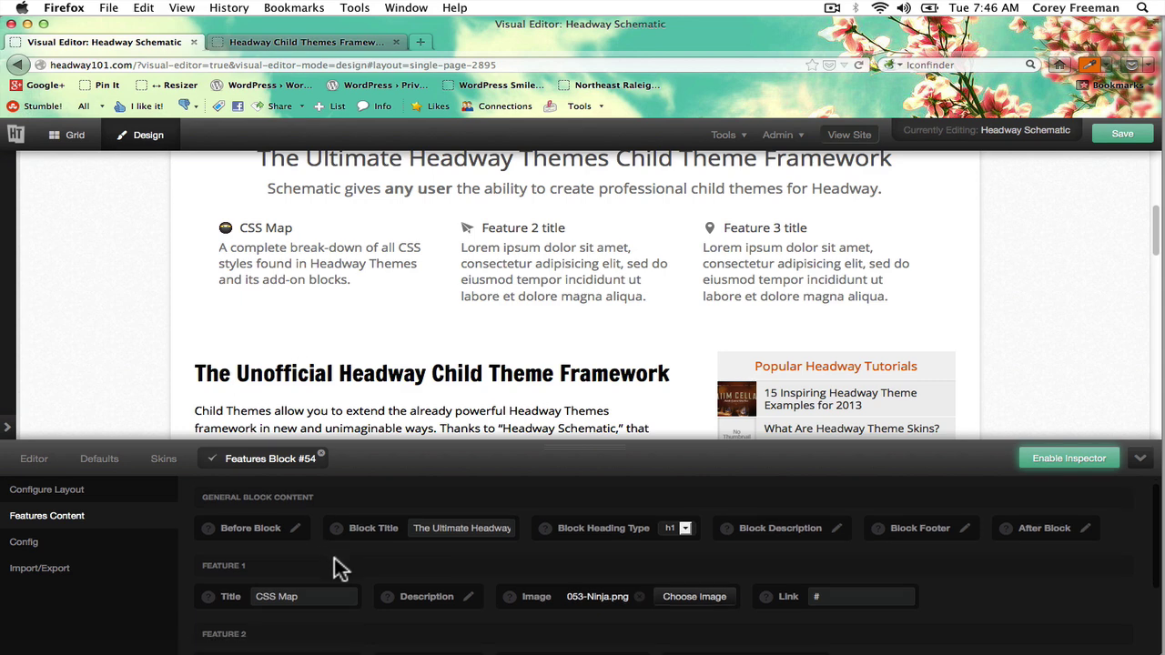
pyautogui.scroll(3, 334, 557)
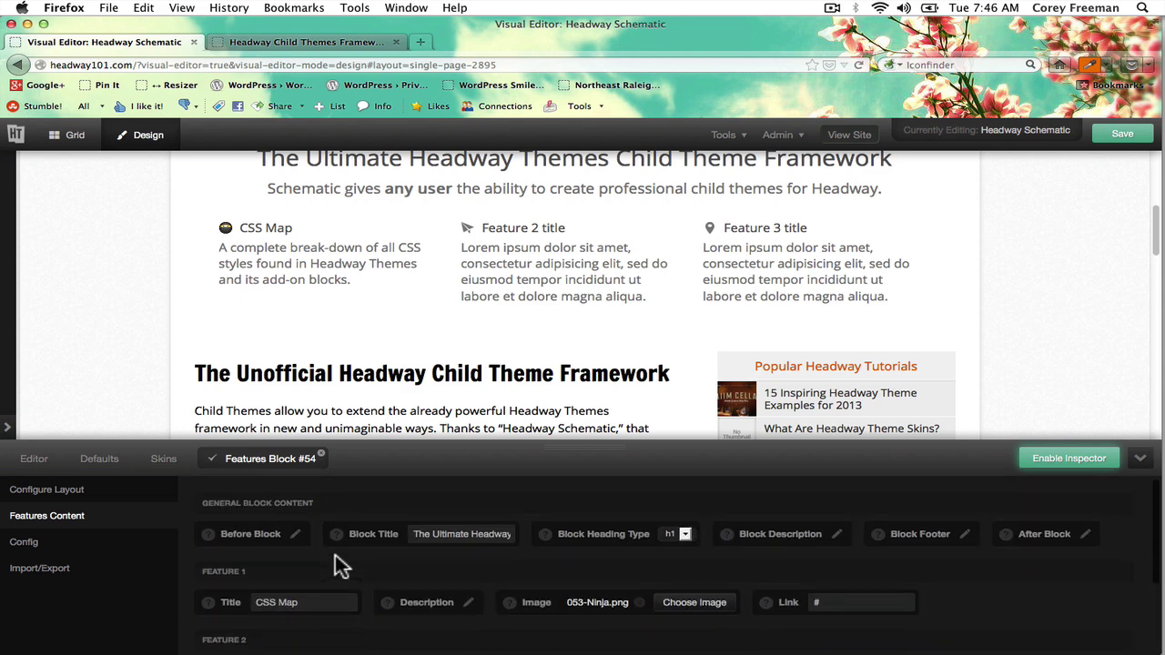
pyautogui.scroll(3, 311, 357)
pyautogui.scroll(-1, 310, 358)
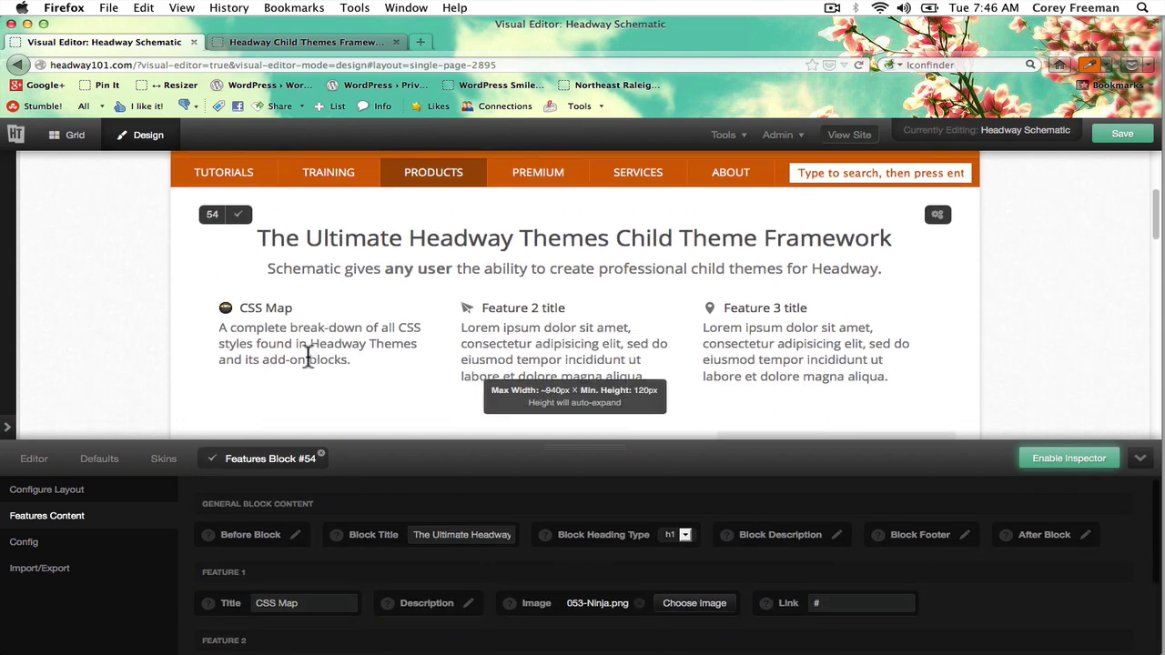
pyautogui.click(52, 463)
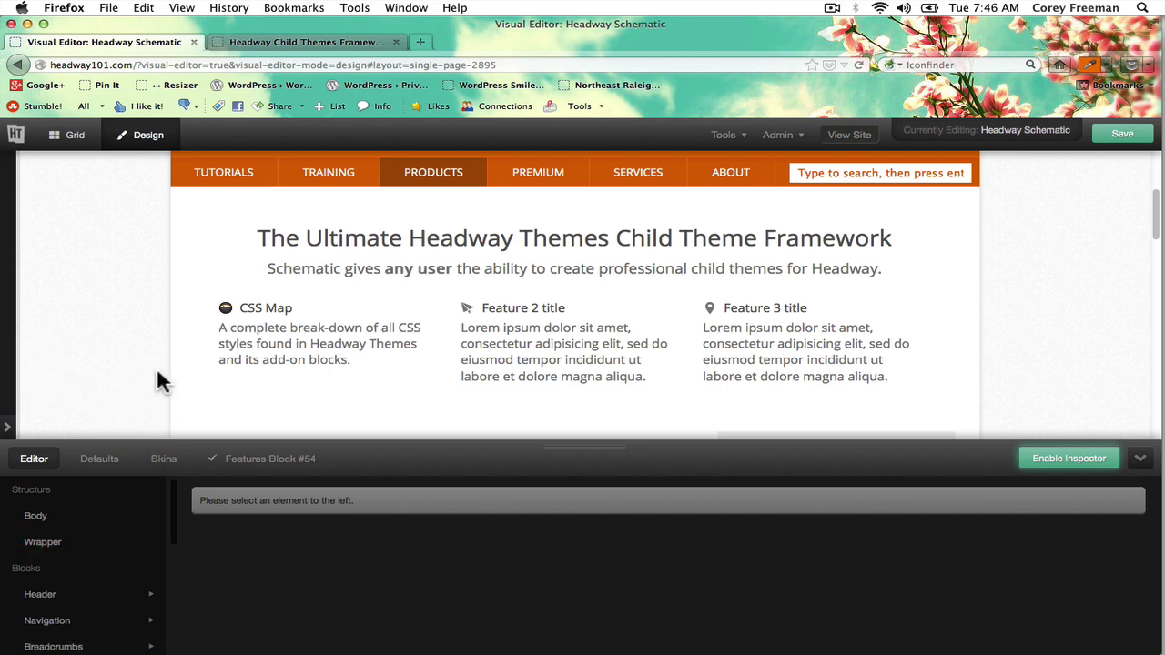
# - Expand Features in the Editor element list and select its Title element (id 54)
pyautogui.scroll(-5, 87, 578)
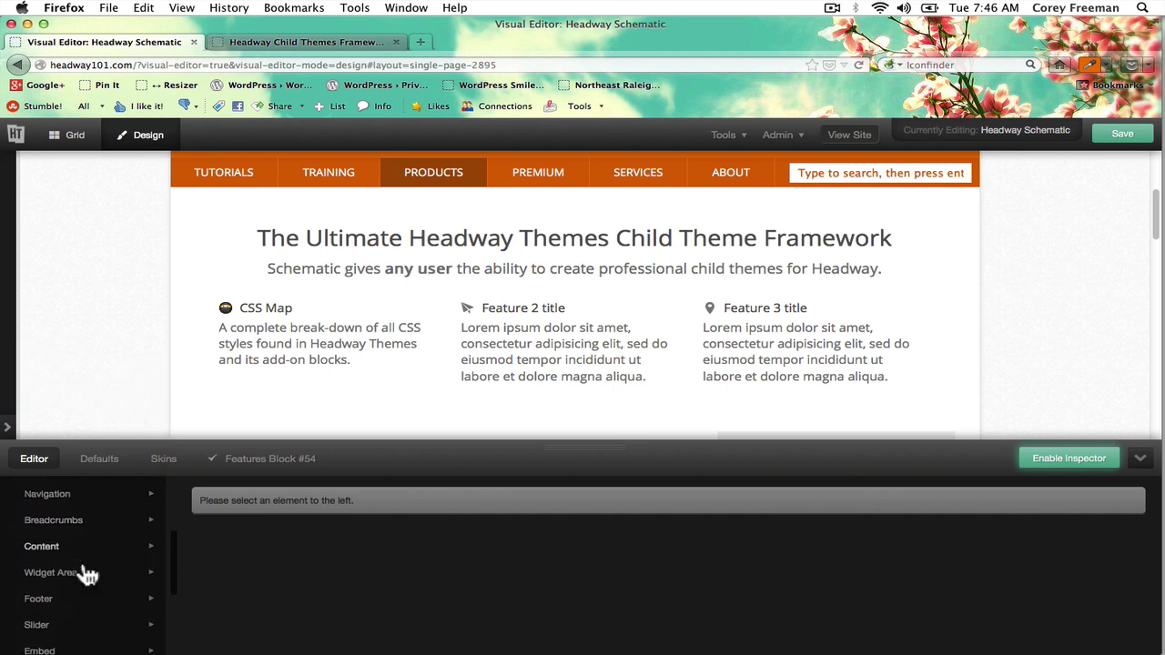
pyautogui.scroll(-2, 88, 573)
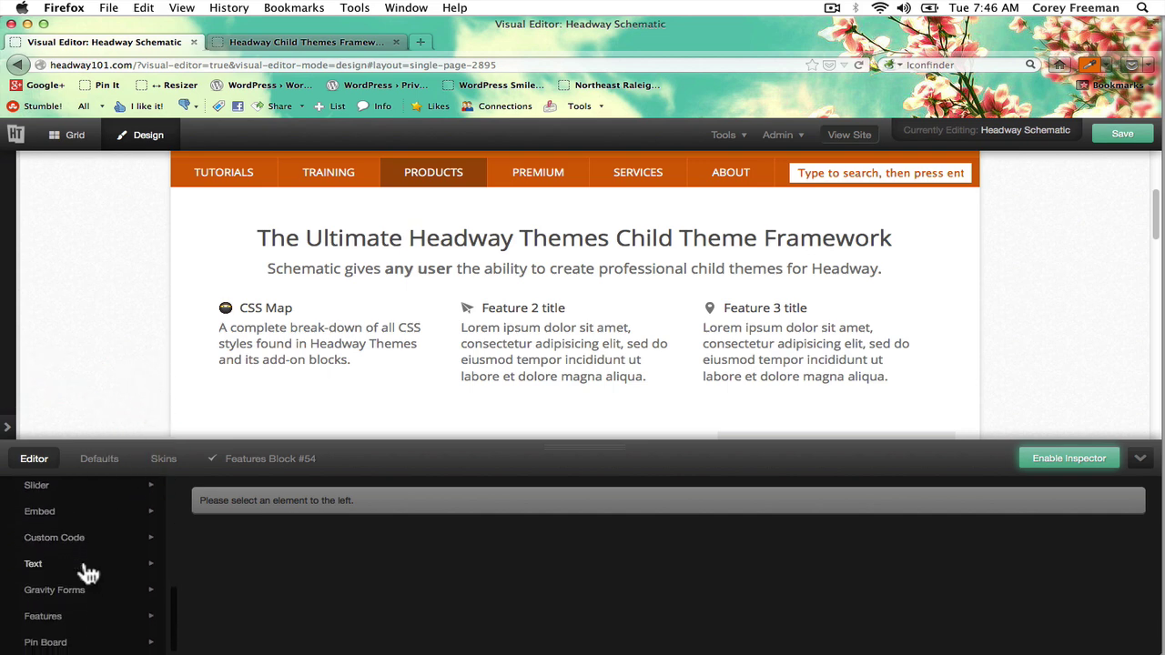
pyautogui.click(80, 628)
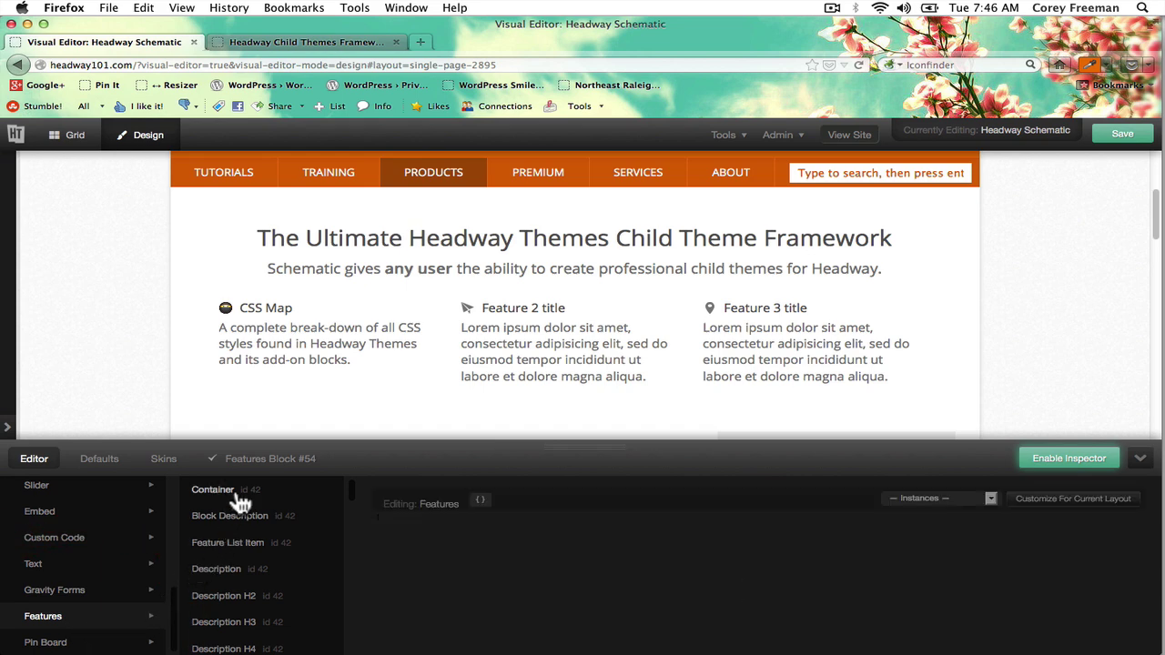
pyautogui.scroll(-5, 289, 537)
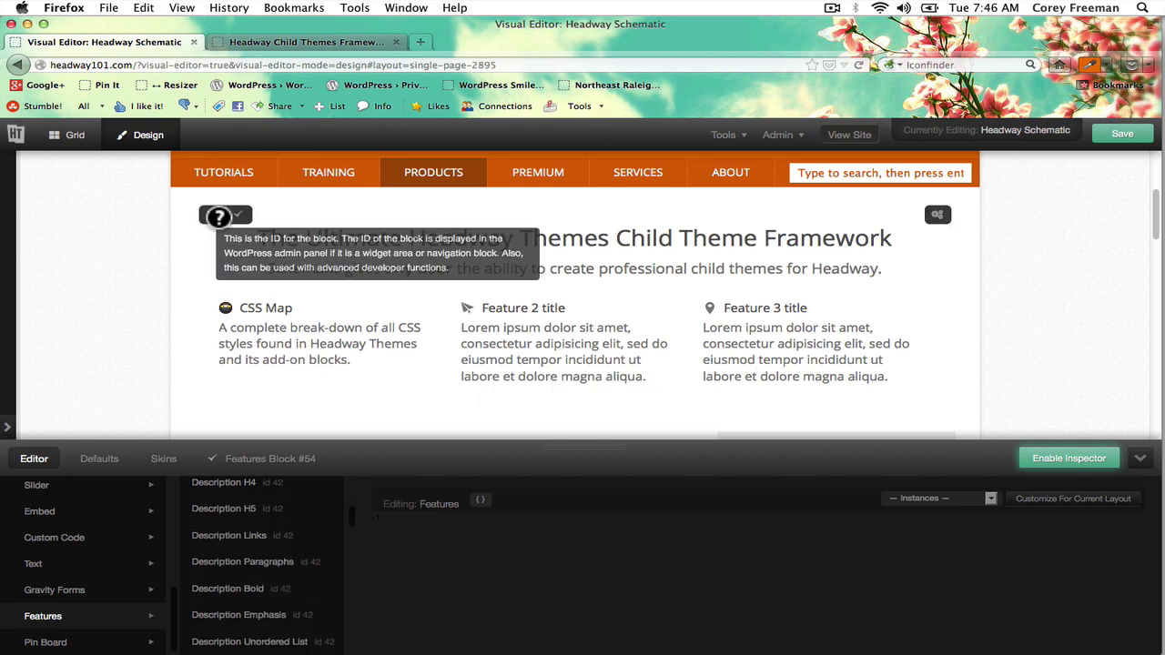
pyautogui.scroll(-2, 238, 560)
pyautogui.scroll(-5, 239, 557)
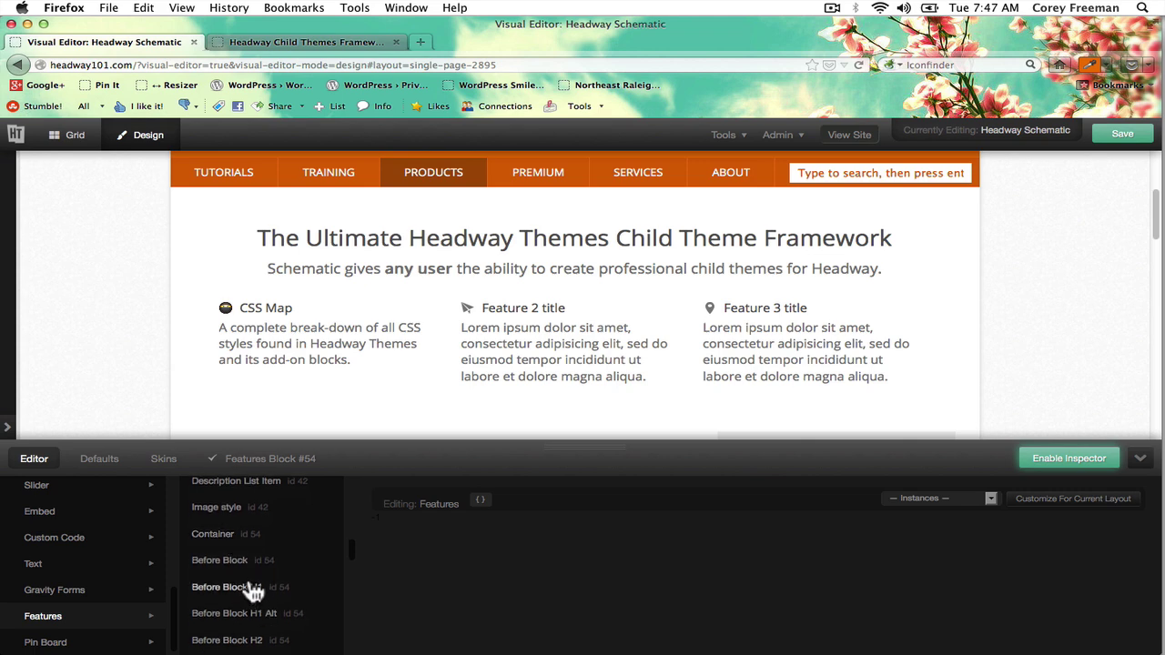
pyautogui.scroll(-6, 253, 590)
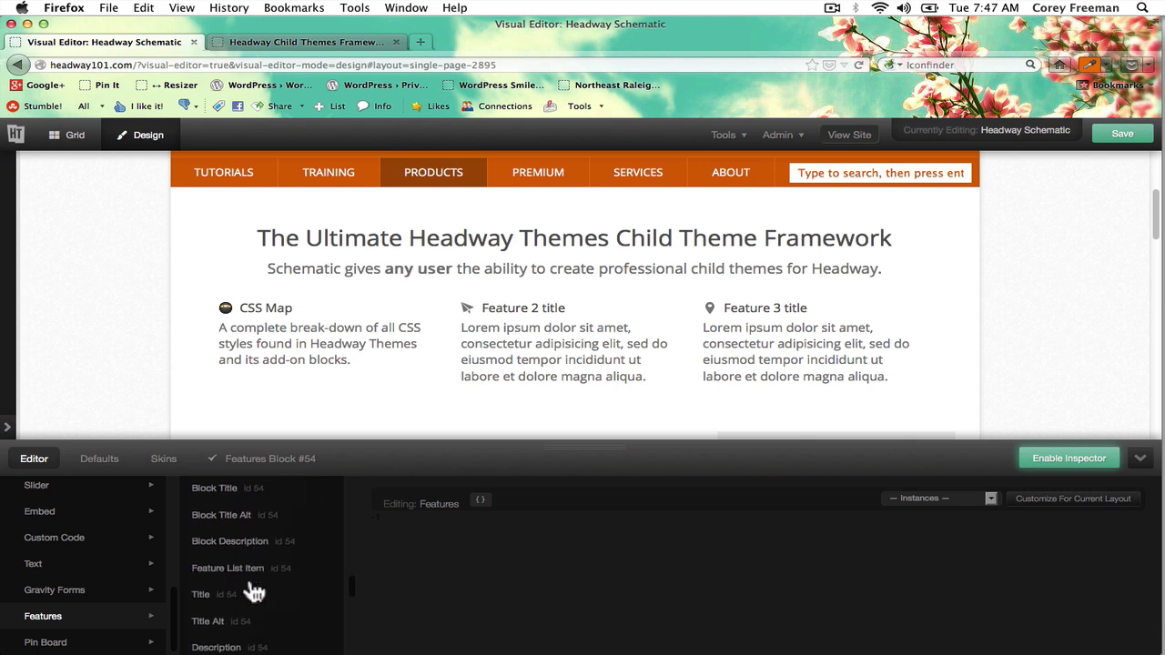
pyautogui.scroll(-3, 253, 592)
pyautogui.click(887, 499)
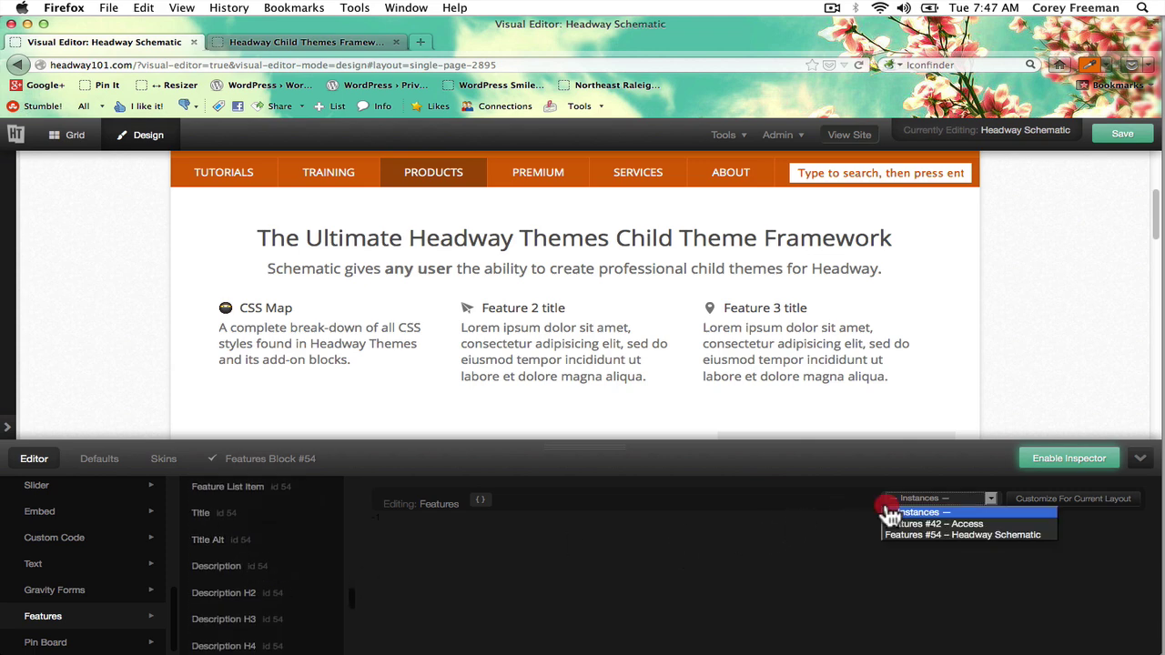
pyautogui.click(886, 507)
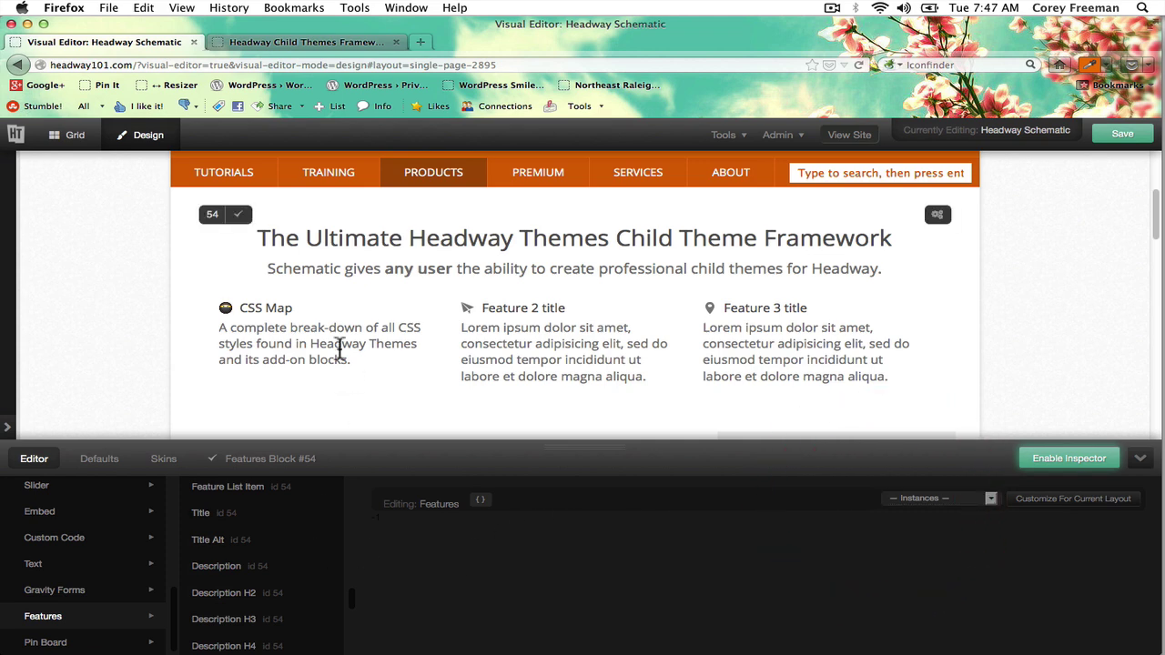
pyautogui.moveTo(211, 216)
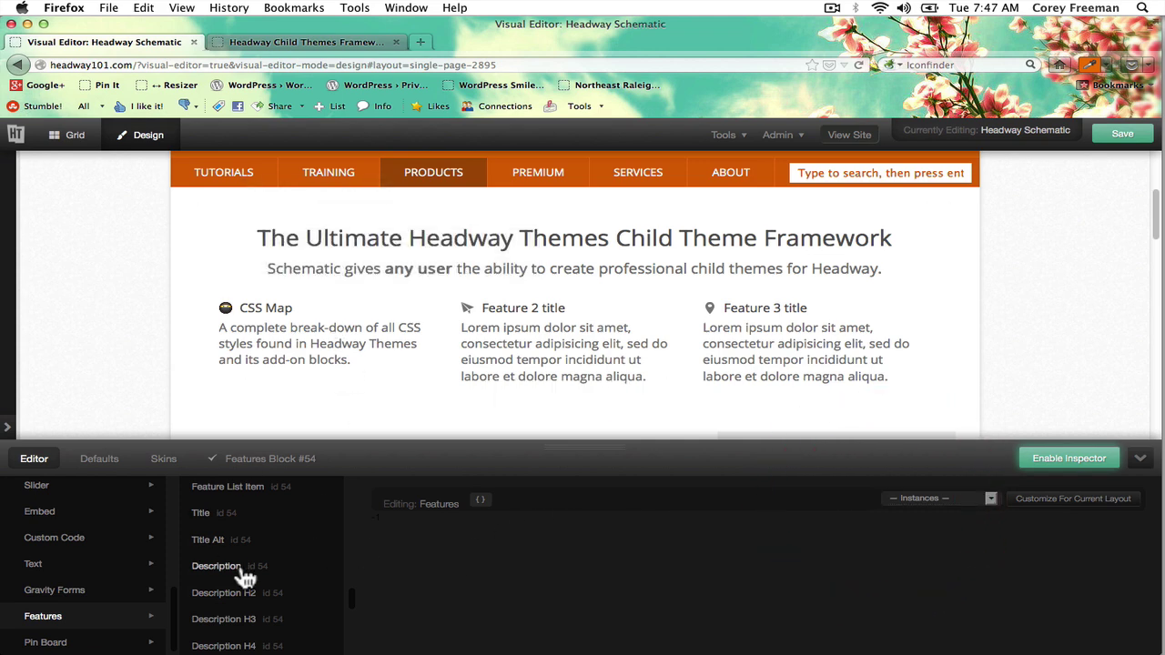
pyautogui.click(234, 526)
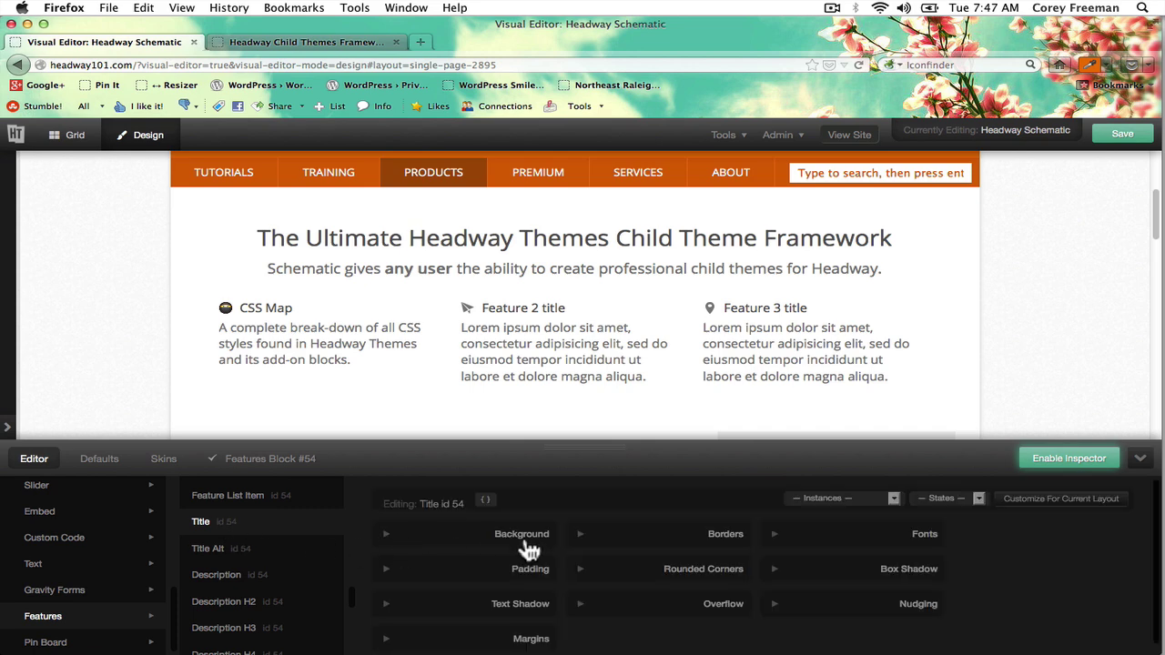
# - Set the feature titles' font family to Francois One from Google Web Fonts
pyautogui.click(816, 546)
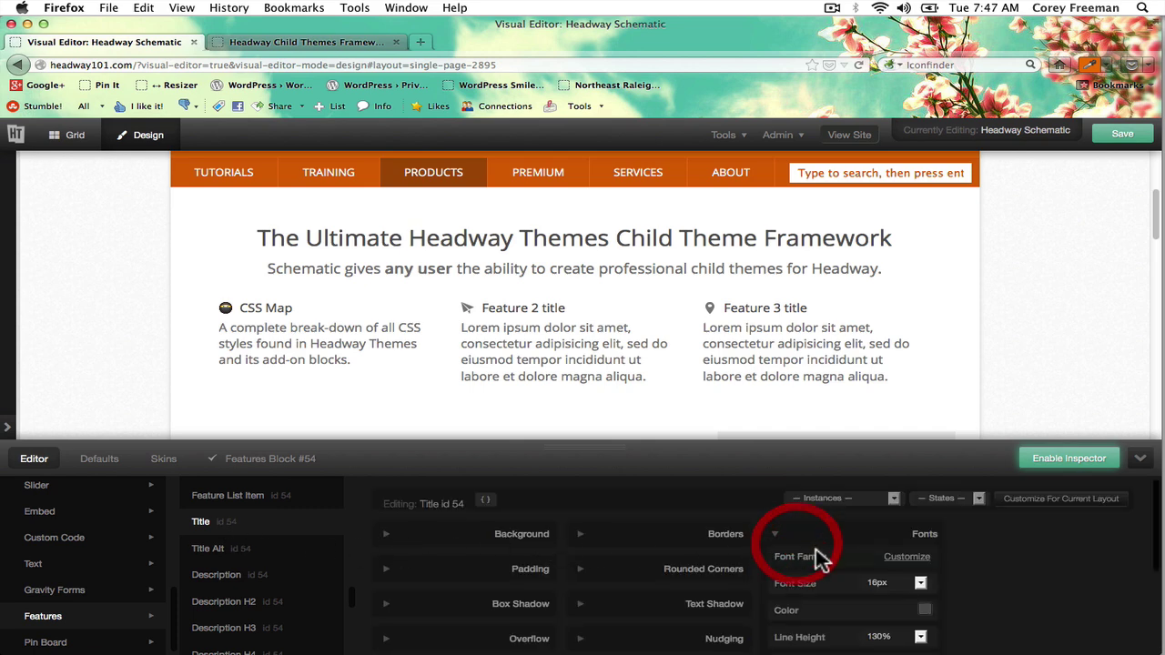
pyautogui.click(924, 558)
pyautogui.click(879, 292)
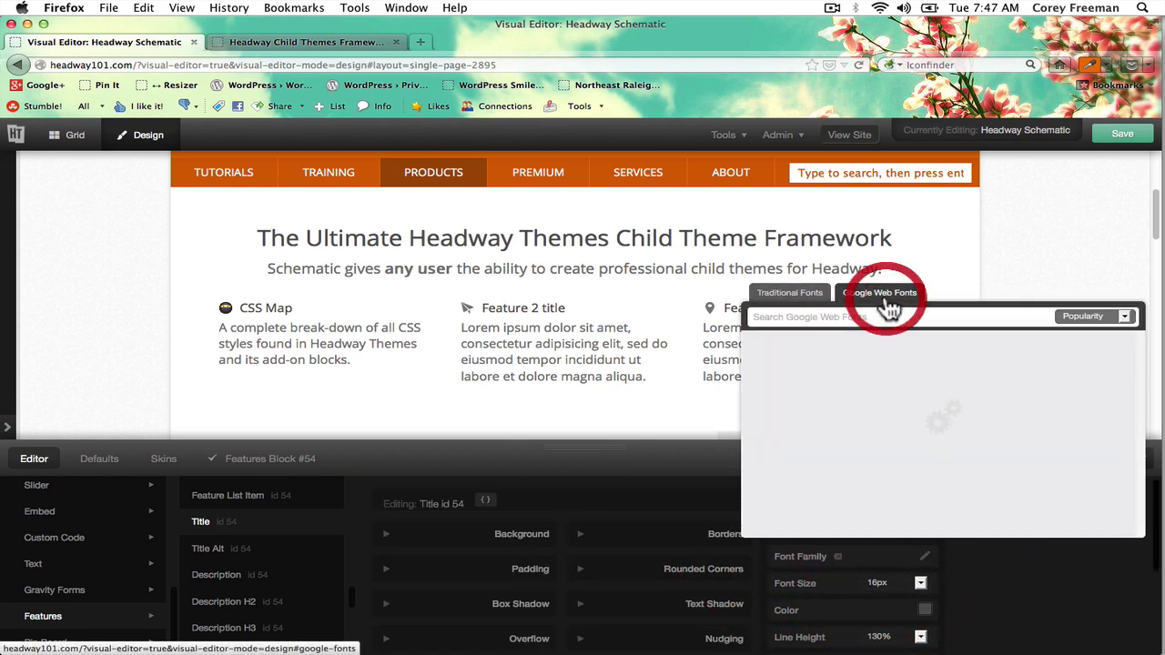
pyautogui.click(867, 317)
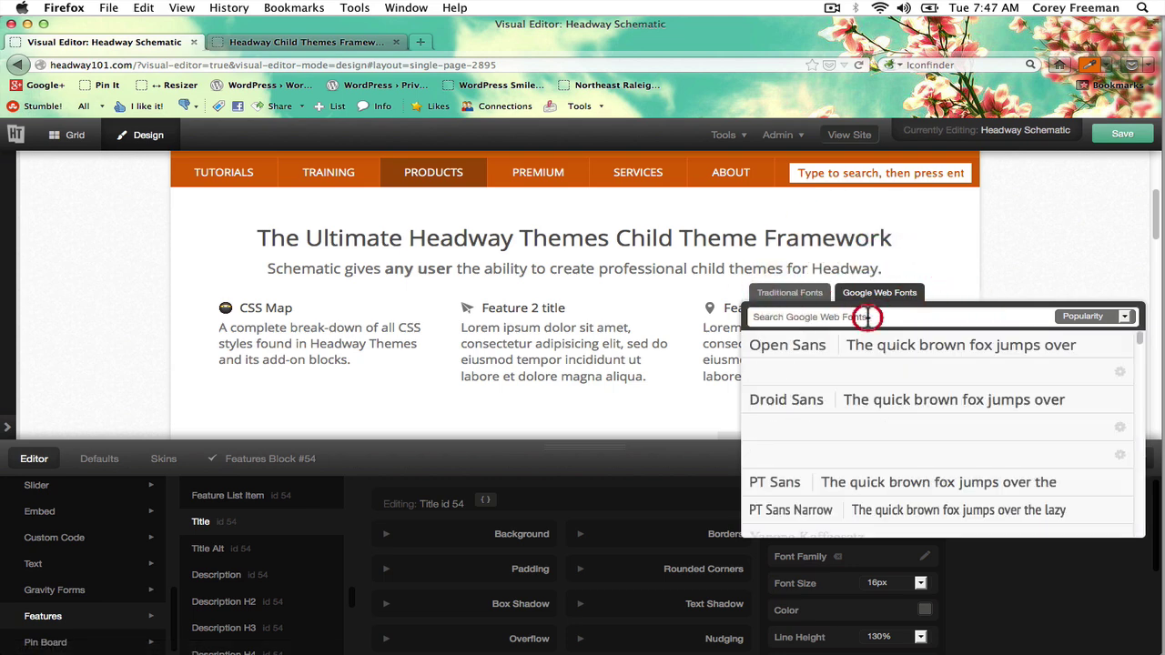
pyautogui.write('fr')
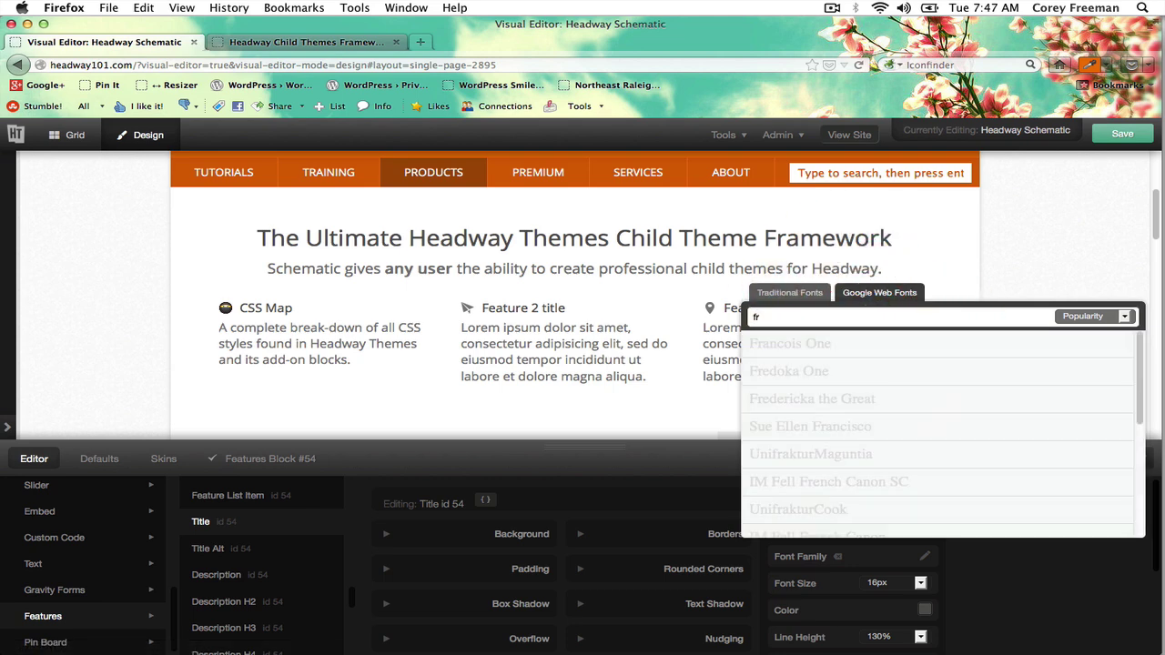
pyautogui.write('a')
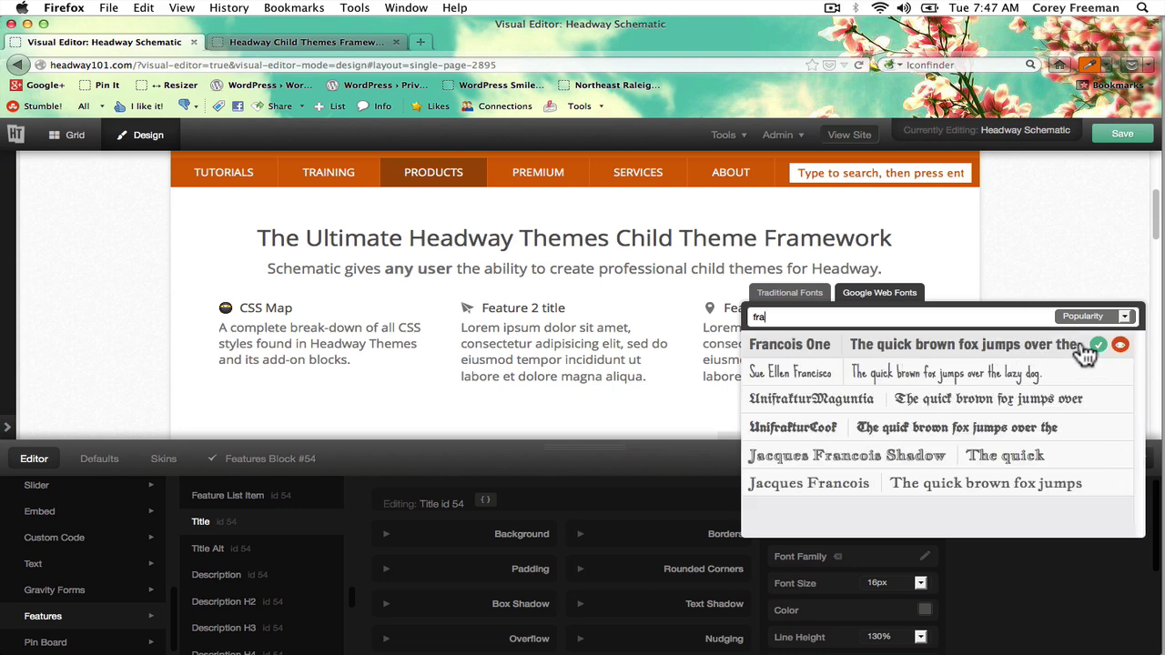
pyautogui.click(1096, 346)
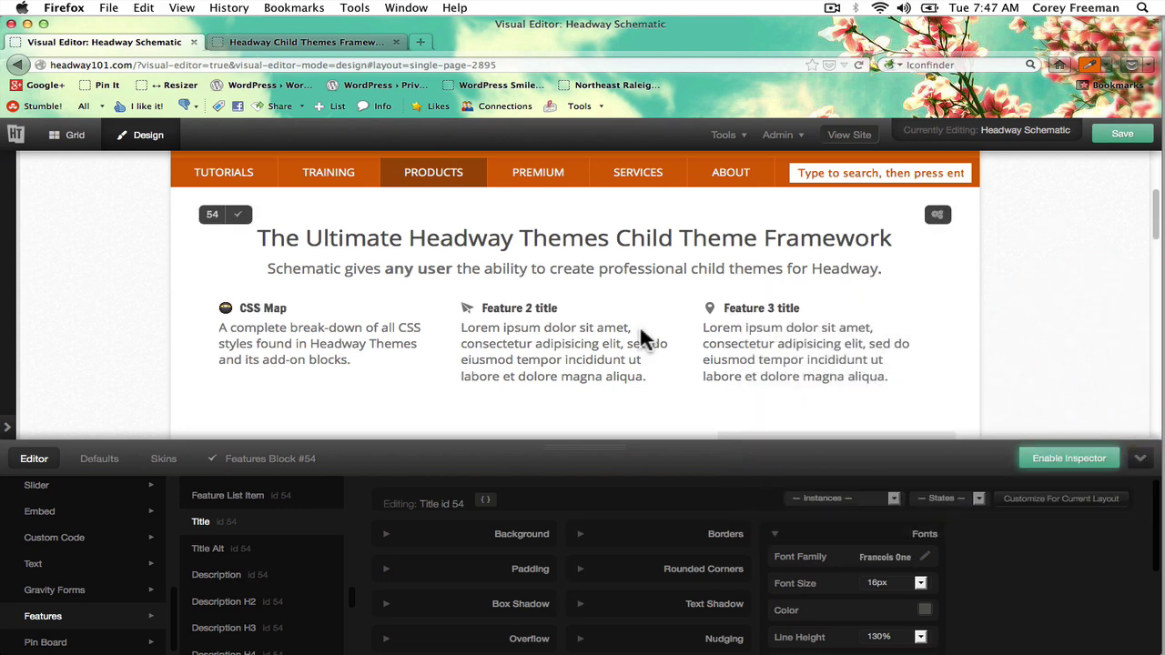
# - Make the feature titles black at 20px font size
pyautogui.click(924, 614)
pyautogui.click(919, 628)
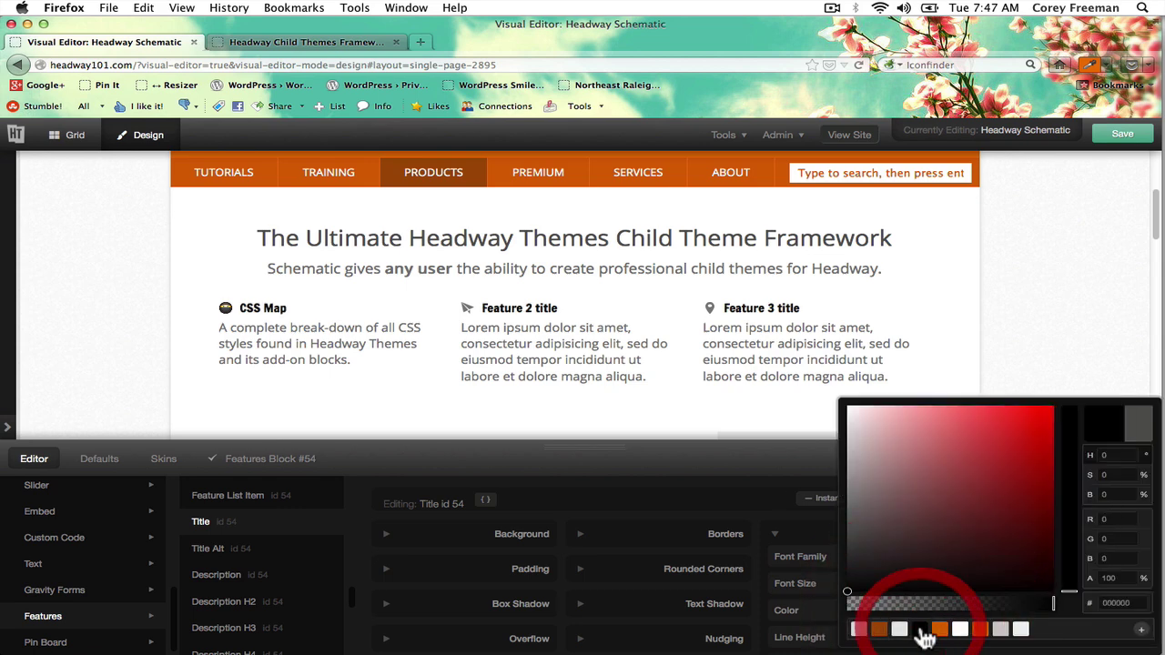
pyautogui.click(573, 544)
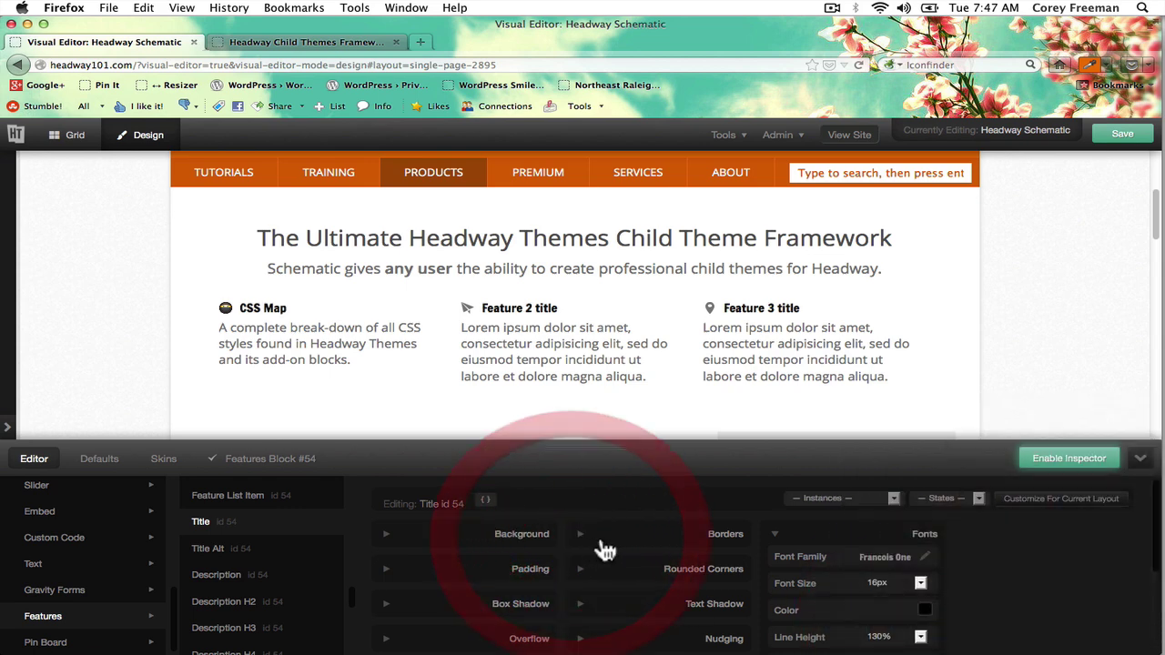
pyautogui.click(875, 593)
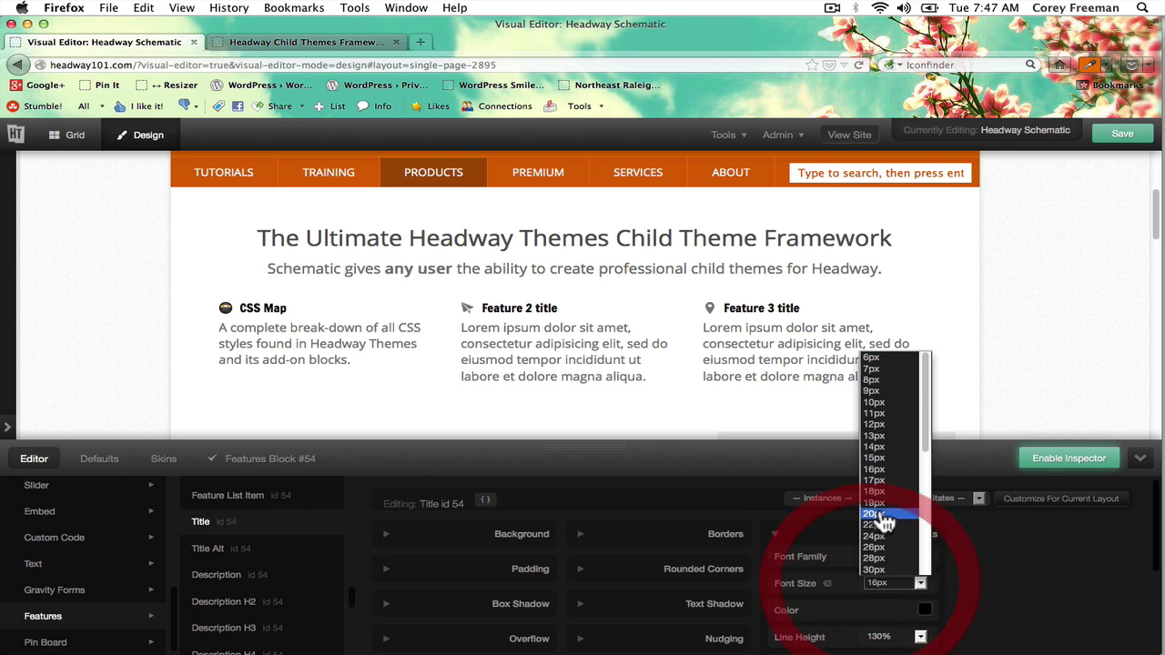
pyautogui.click(878, 510)
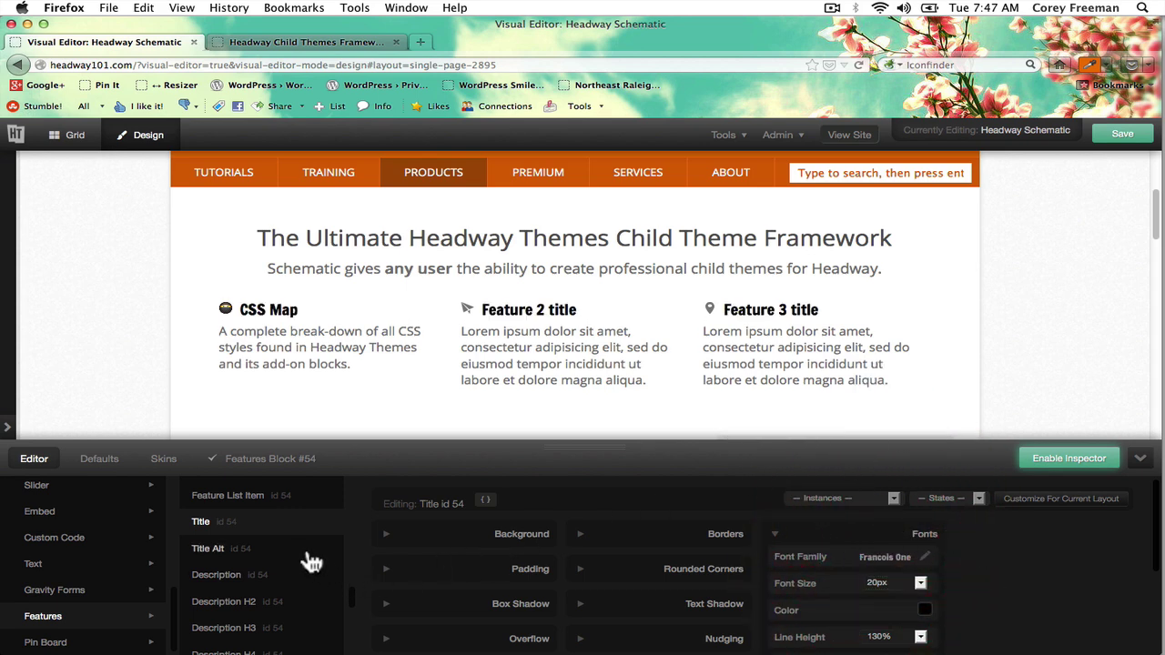
pyautogui.scroll(3, 264, 539)
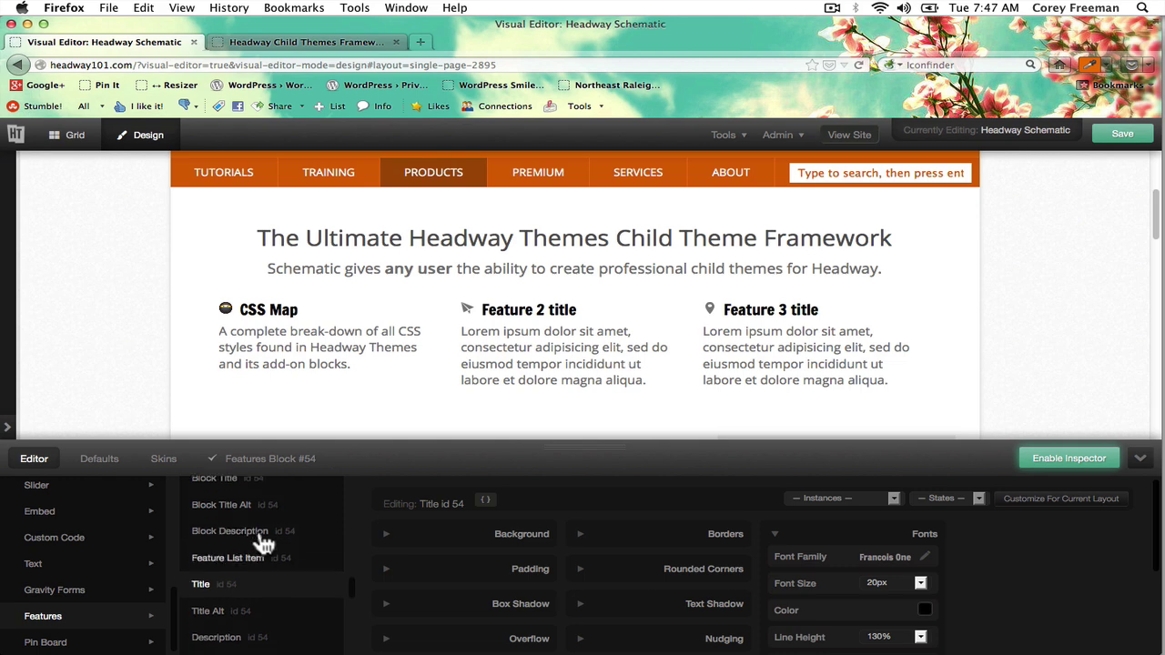
# - Make the Features Block Title black (#000000), then select Block Description
pyautogui.click(254, 497)
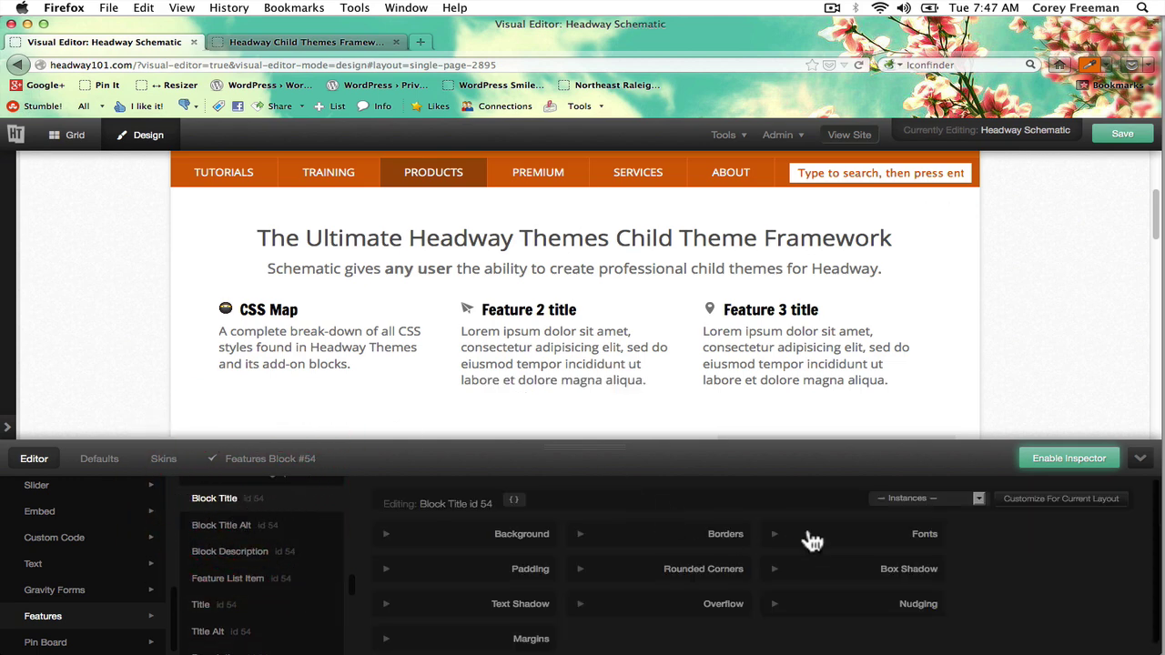
pyautogui.click(805, 535)
pyautogui.click(924, 609)
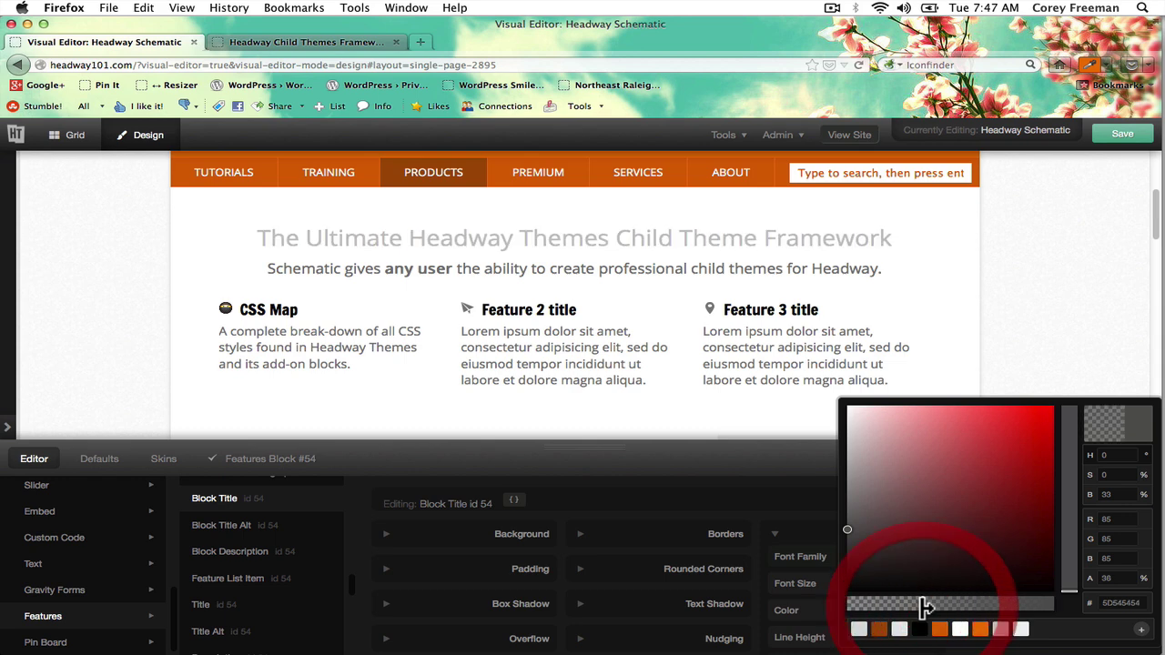
pyautogui.click(879, 629)
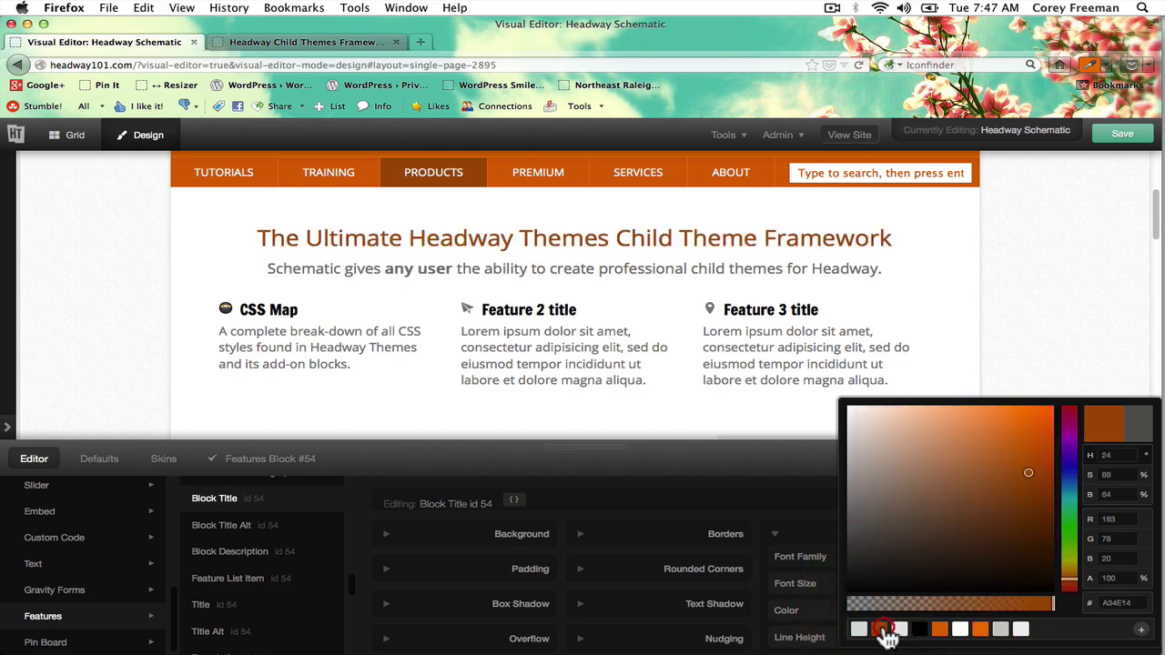
pyautogui.click(934, 628)
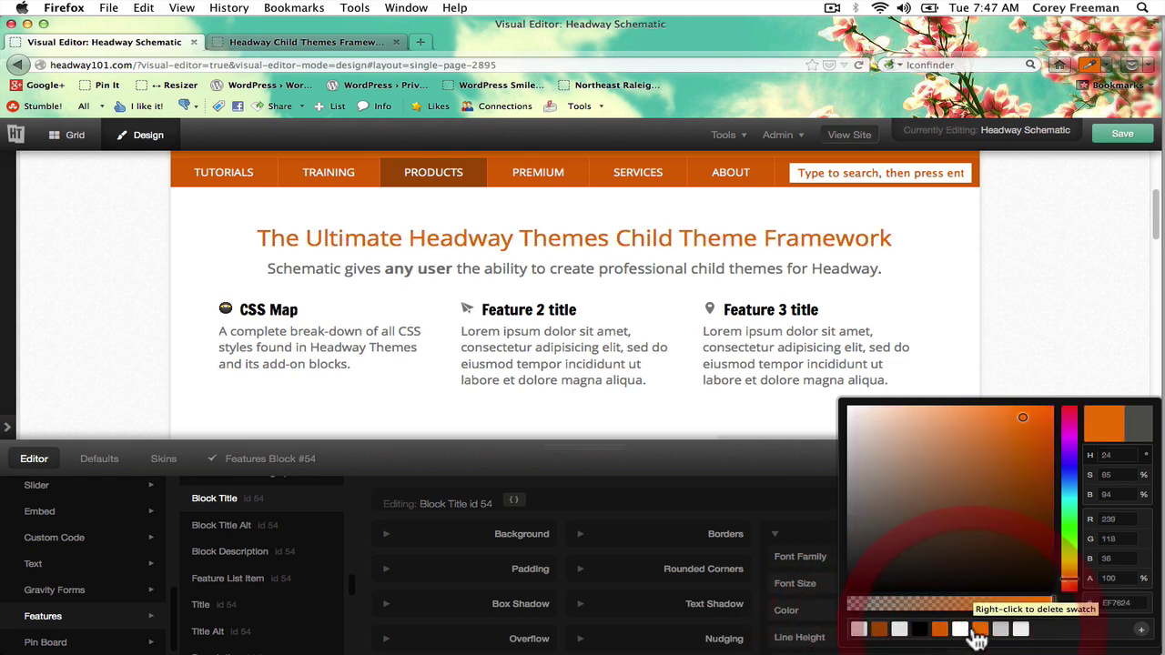
pyautogui.click(959, 629)
pyautogui.click(916, 629)
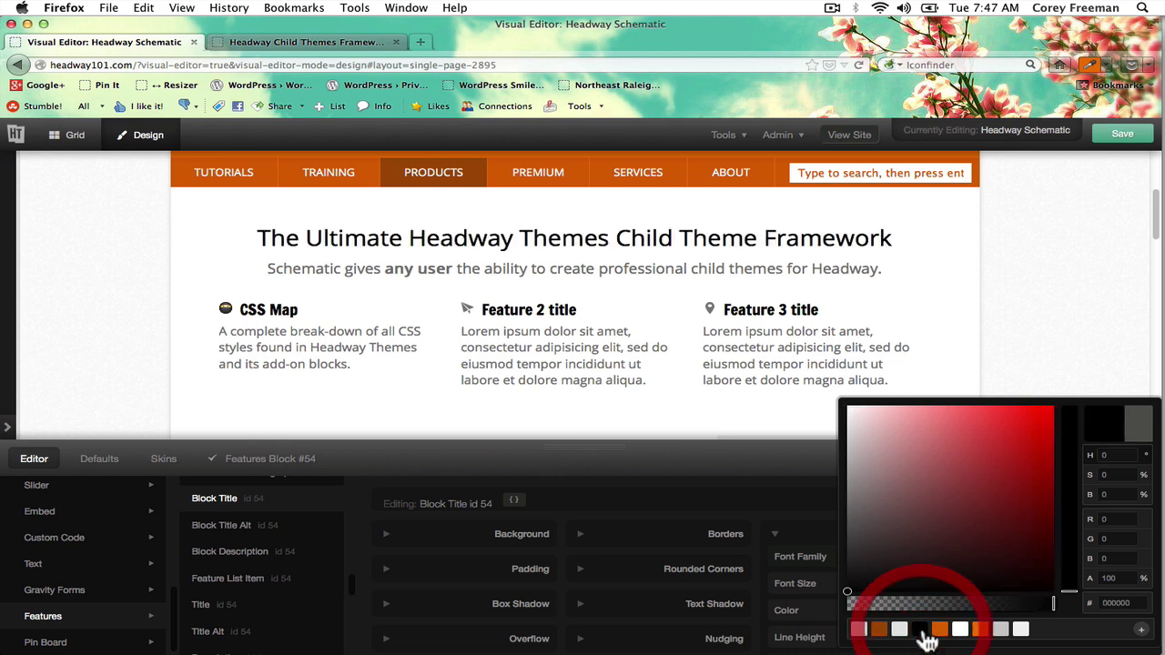
pyautogui.click(723, 544)
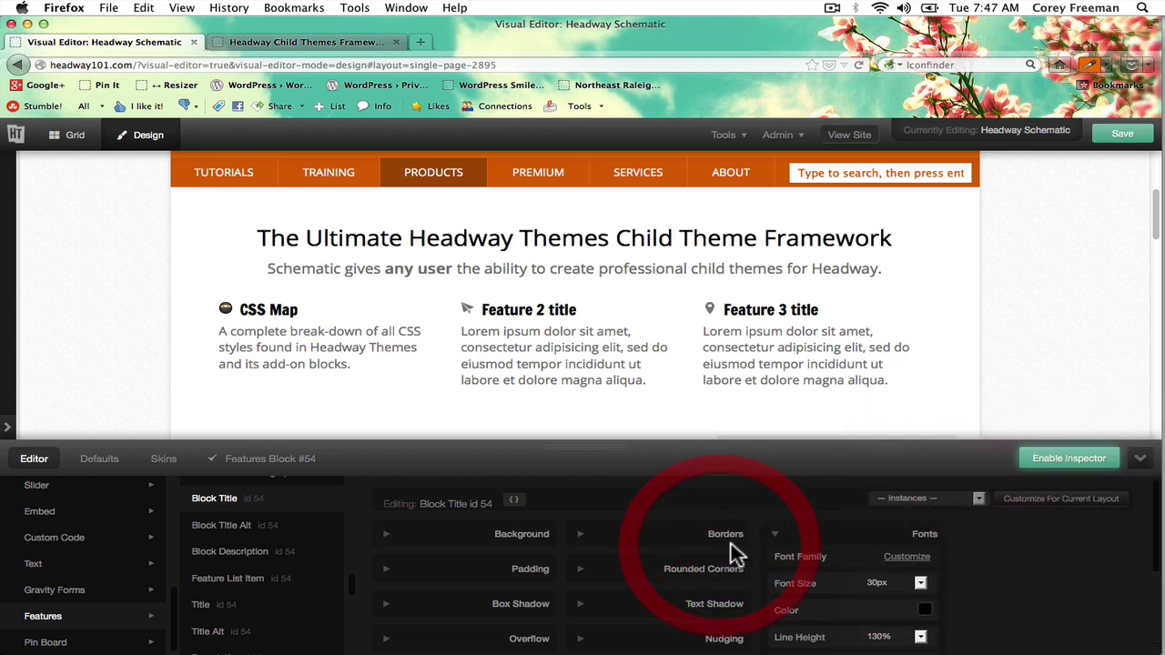
pyautogui.click(305, 555)
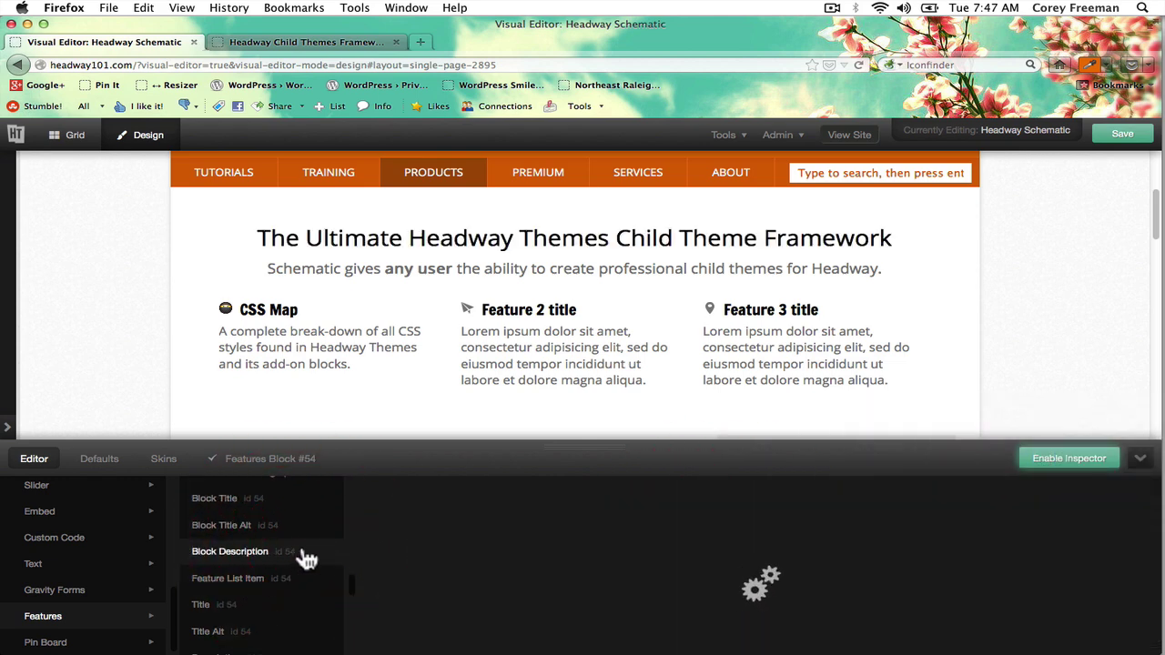
# - Open the Block Description's font settings and set its text color to dark orange
pyautogui.click(824, 533)
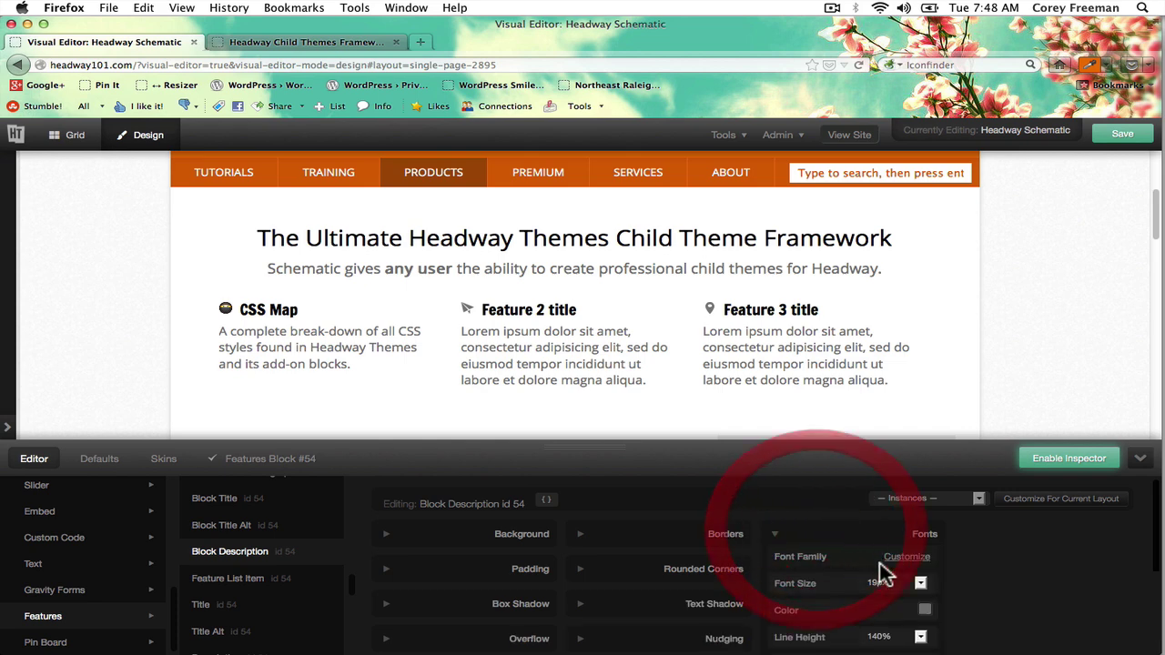
pyautogui.click(907, 559)
pyautogui.click(925, 610)
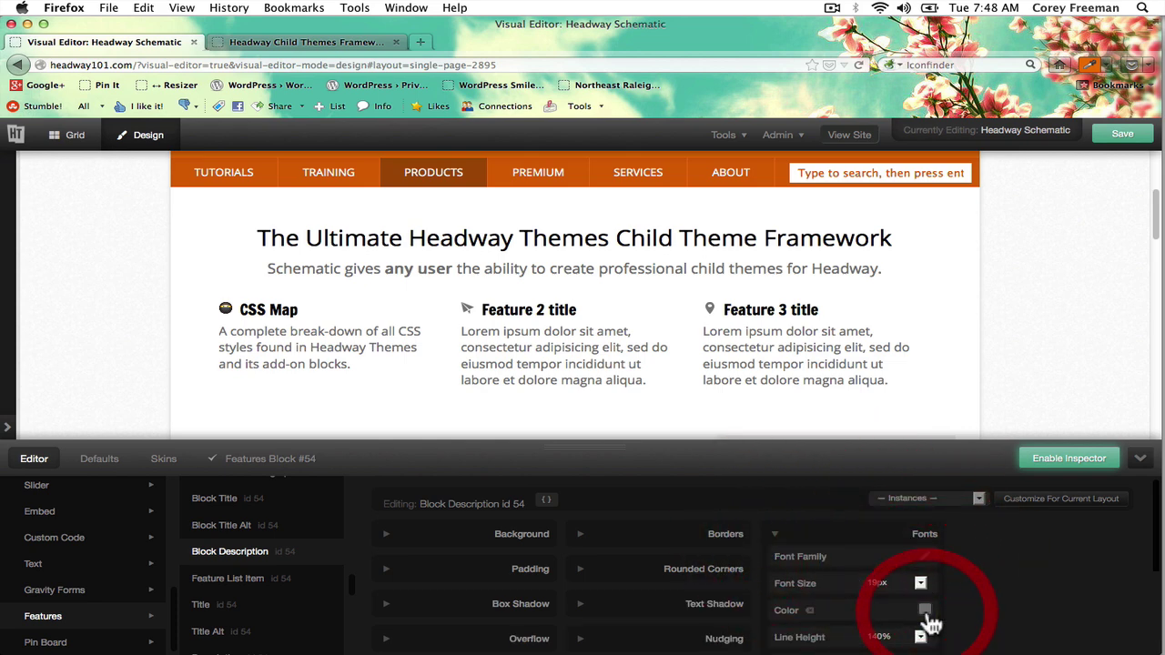
pyautogui.click(972, 629)
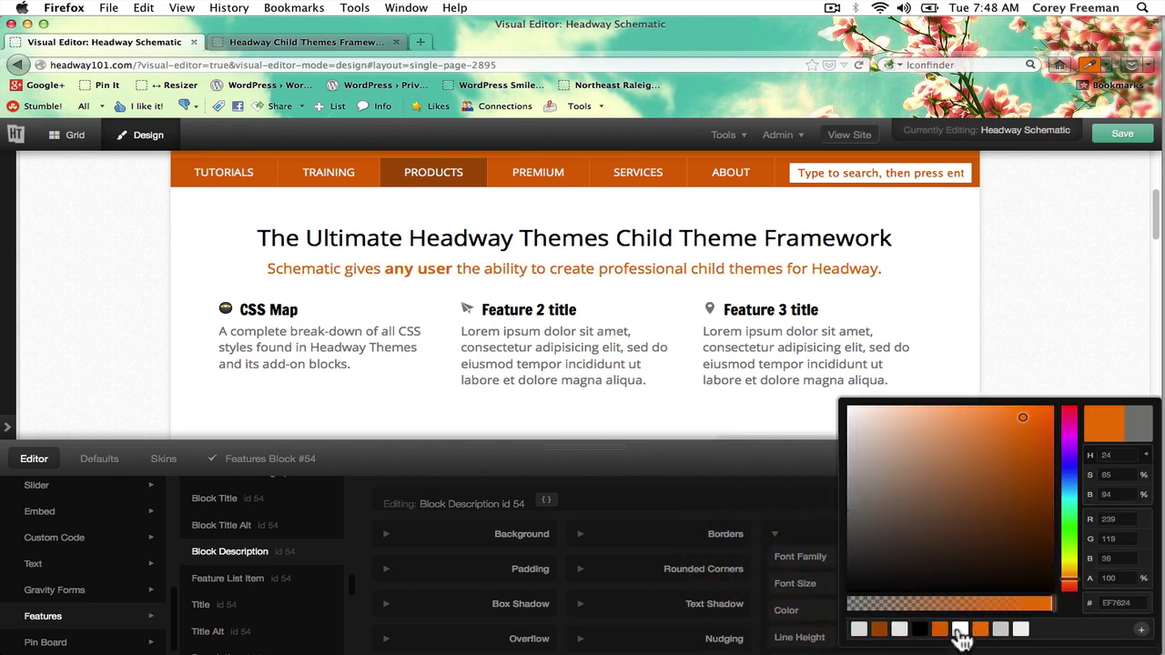
pyautogui.click(943, 633)
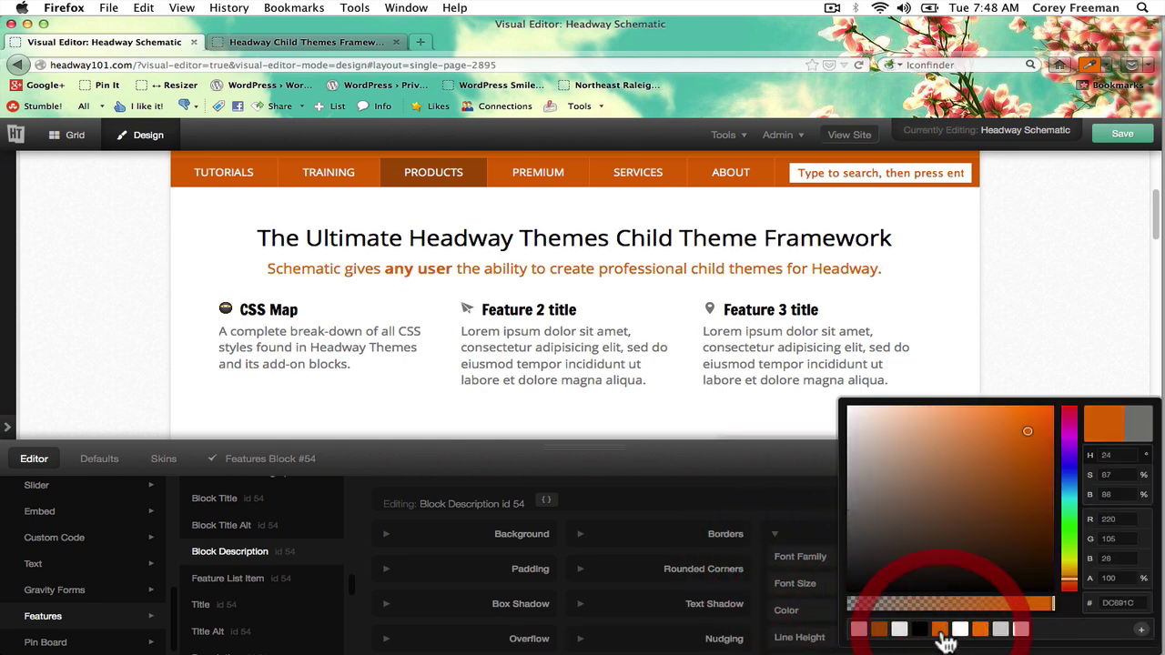
pyautogui.click(848, 584)
pyautogui.click(937, 633)
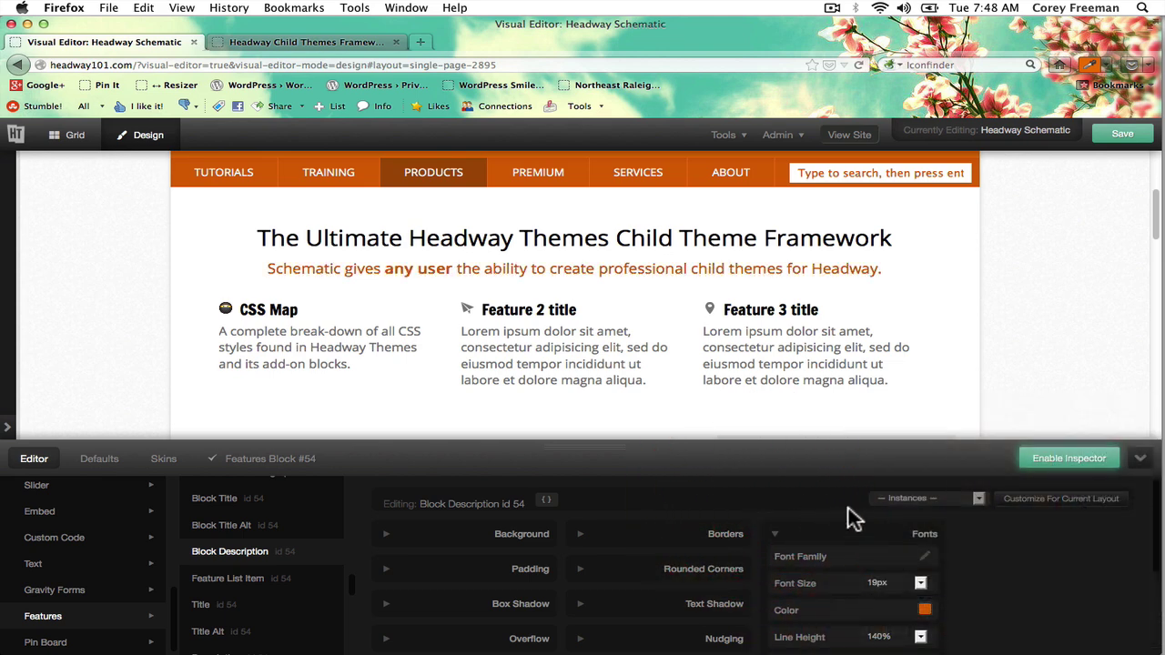
# - Search Google Web Fonts for 'fra' and apply Francois One to the description
pyautogui.click(925, 558)
pyautogui.click(888, 293)
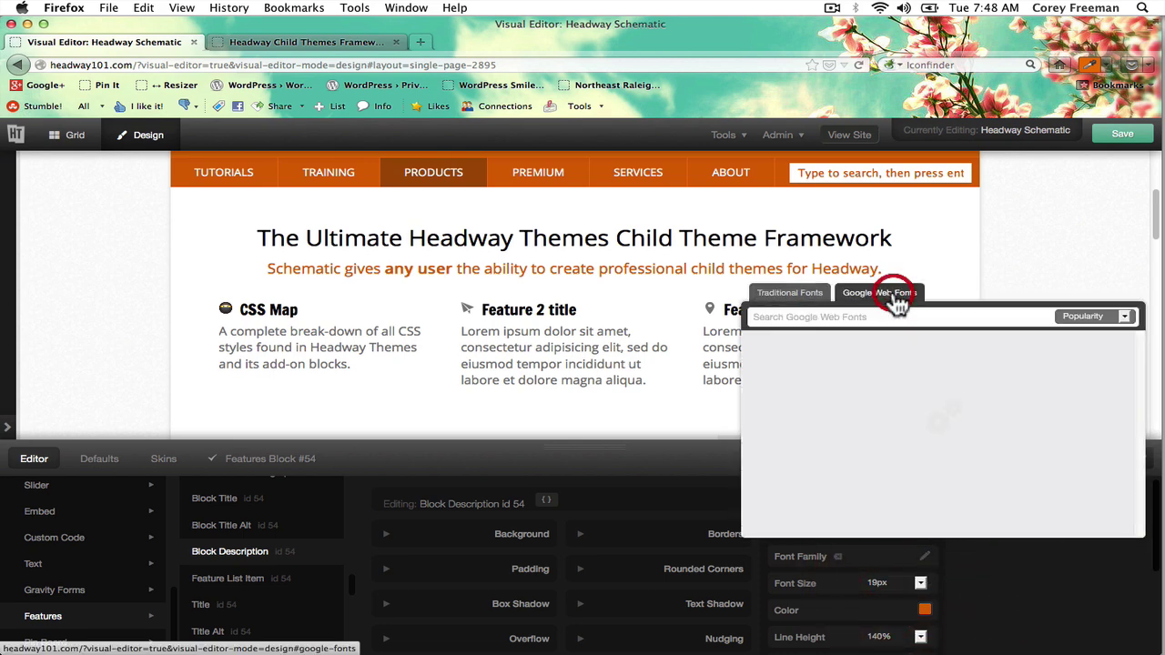
pyautogui.click(867, 316)
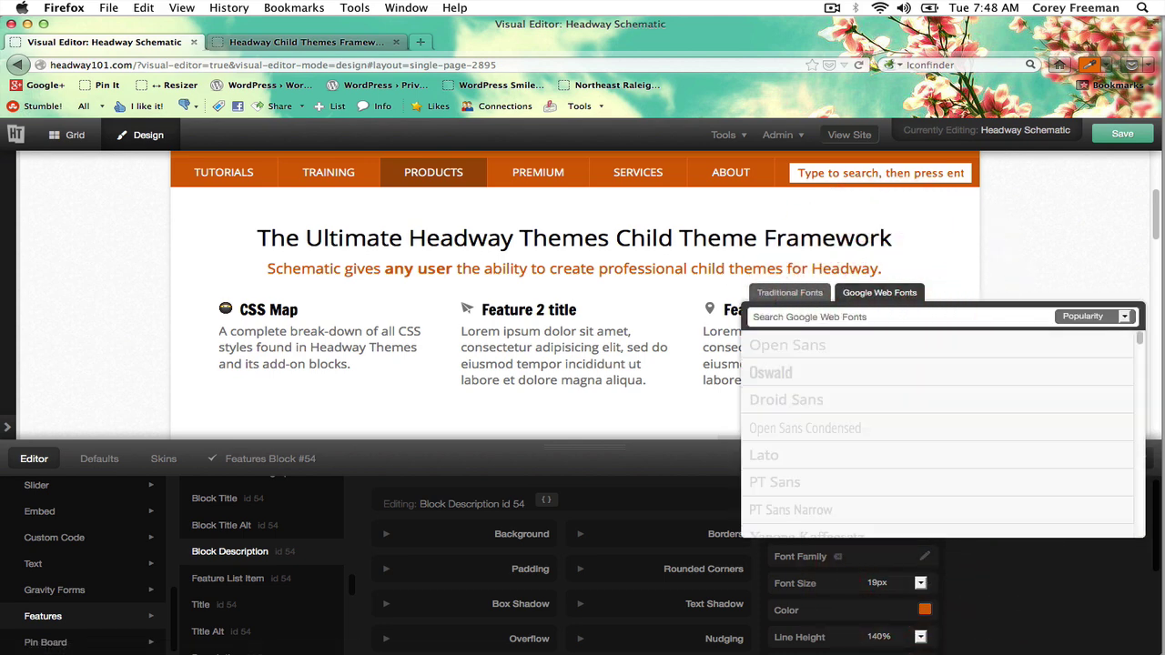
pyautogui.write('fra')
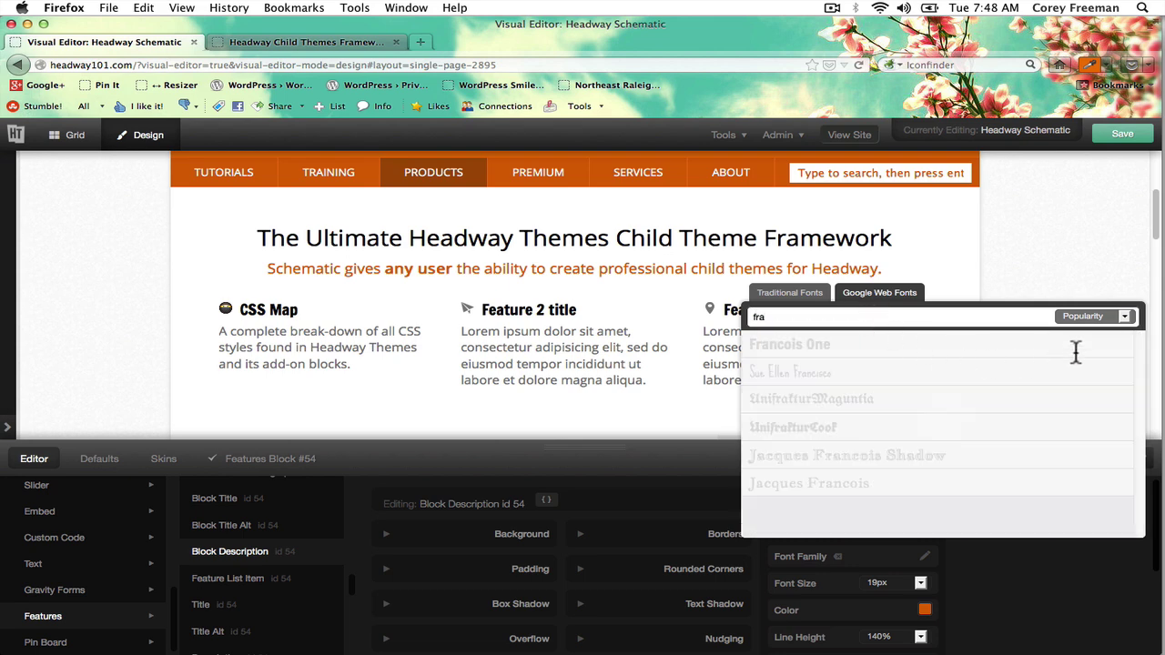
pyautogui.click(1096, 344)
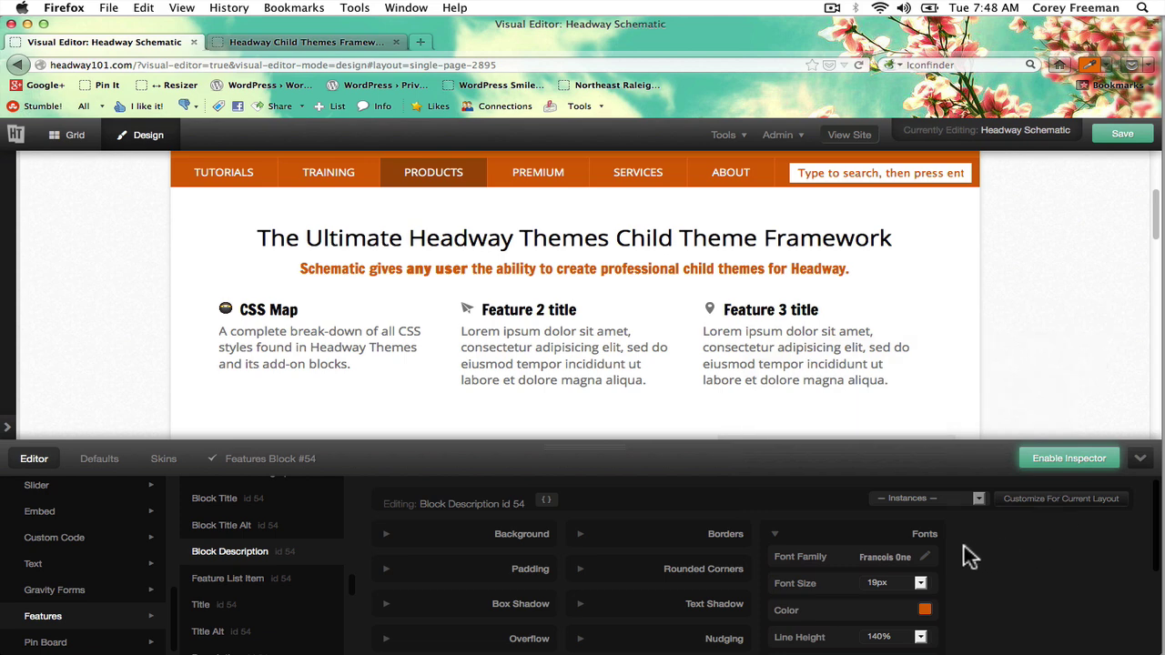
# - Replace the description font with Open Sans from the Google Web Fonts list
pyautogui.click(920, 559)
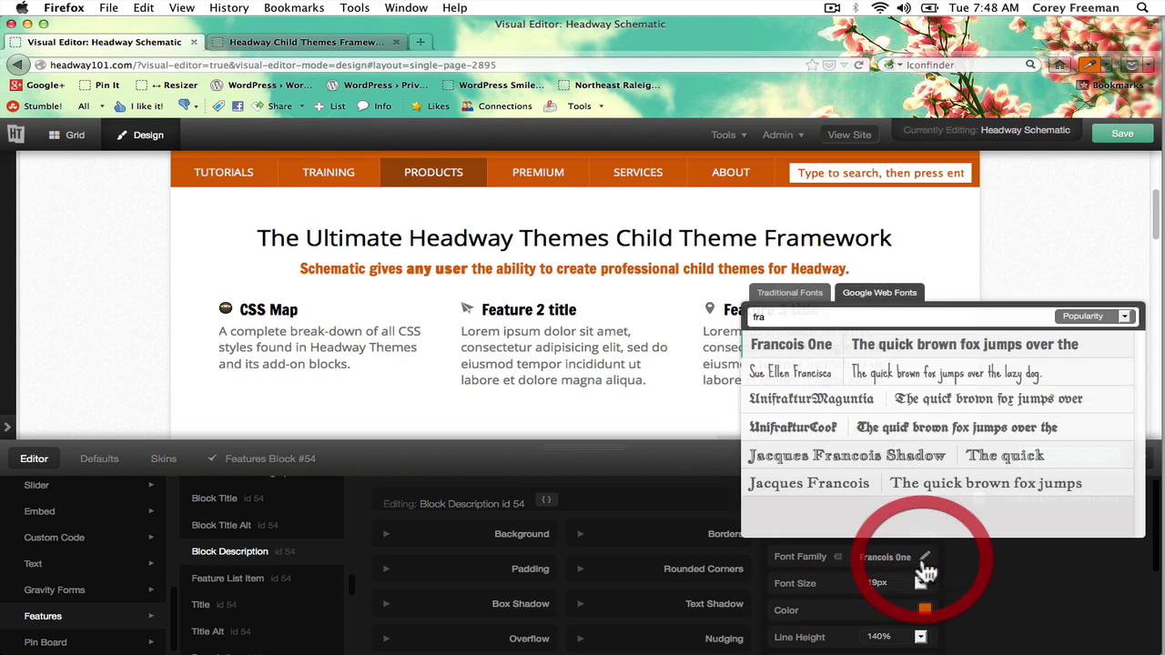
pyautogui.click(819, 305)
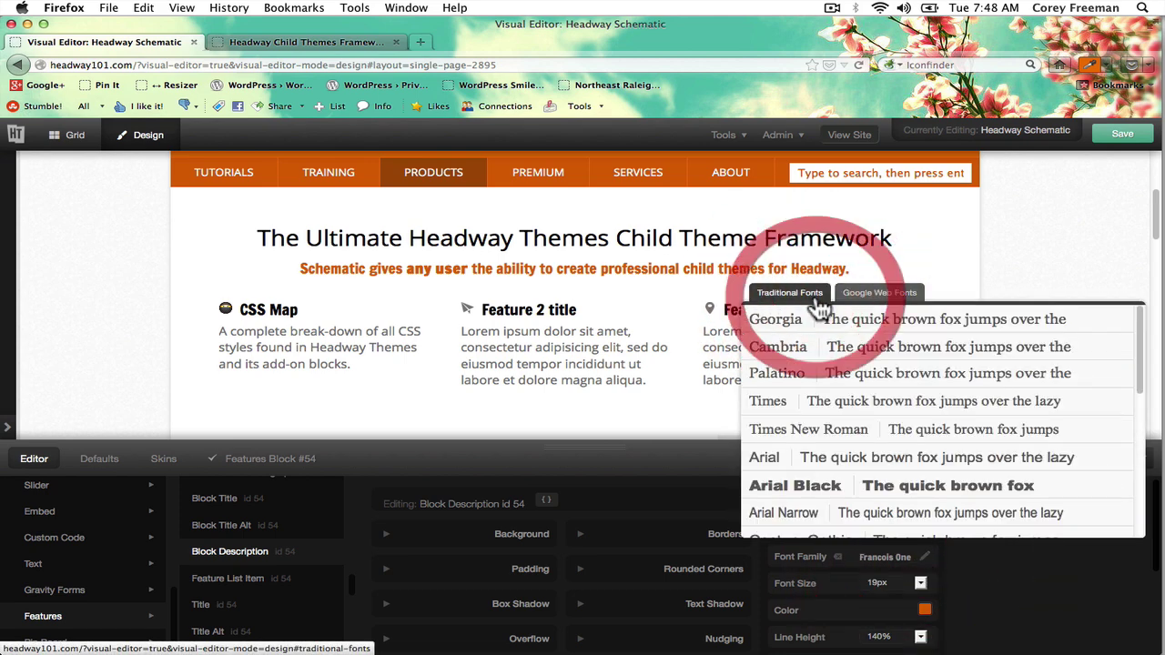
pyautogui.click(873, 295)
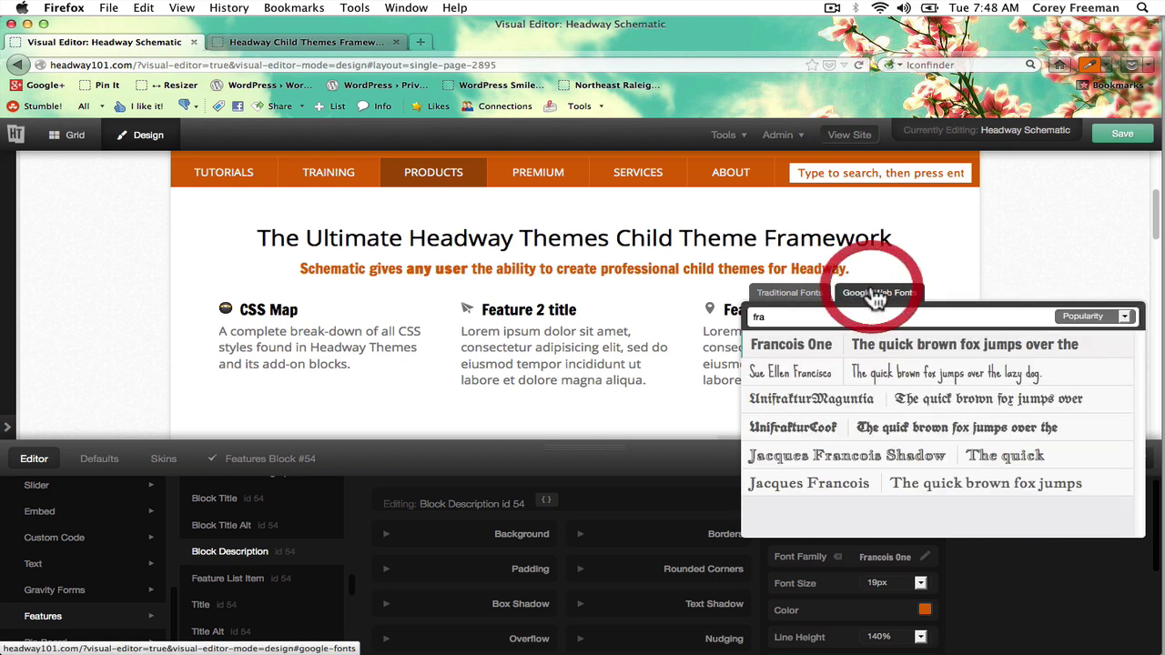
pyautogui.click(818, 314)
pyautogui.press('BackSpace')
pyautogui.press('BackSpace')
pyautogui.press('BackSpace')
pyautogui.write('o')
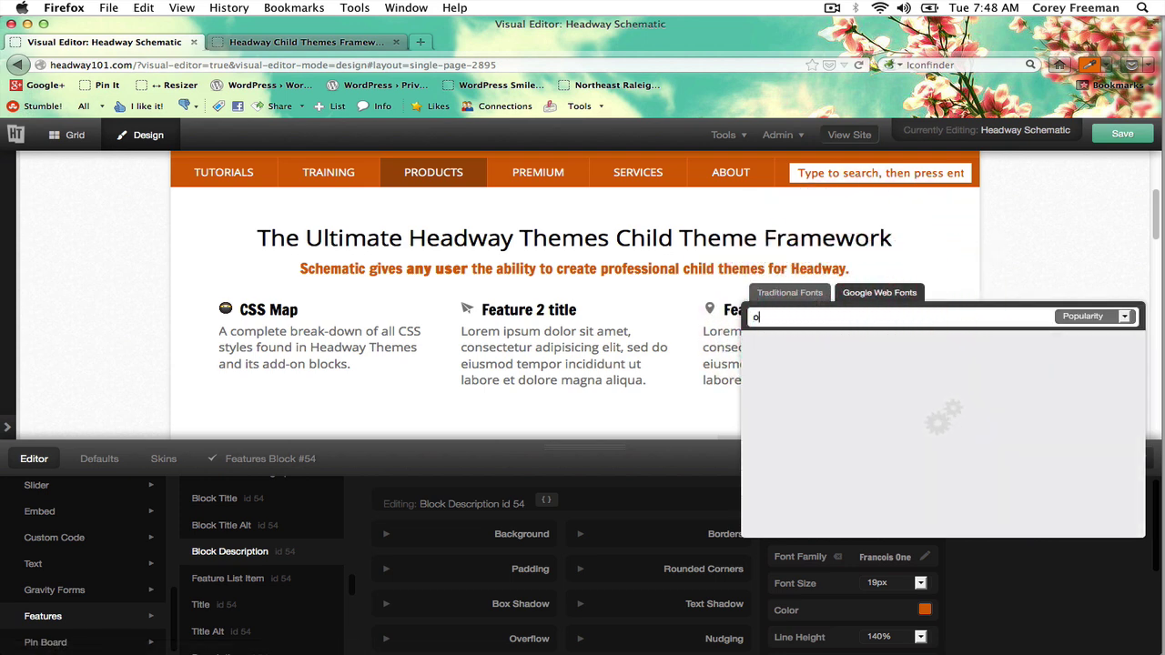
pyautogui.moveTo(1057, 353)
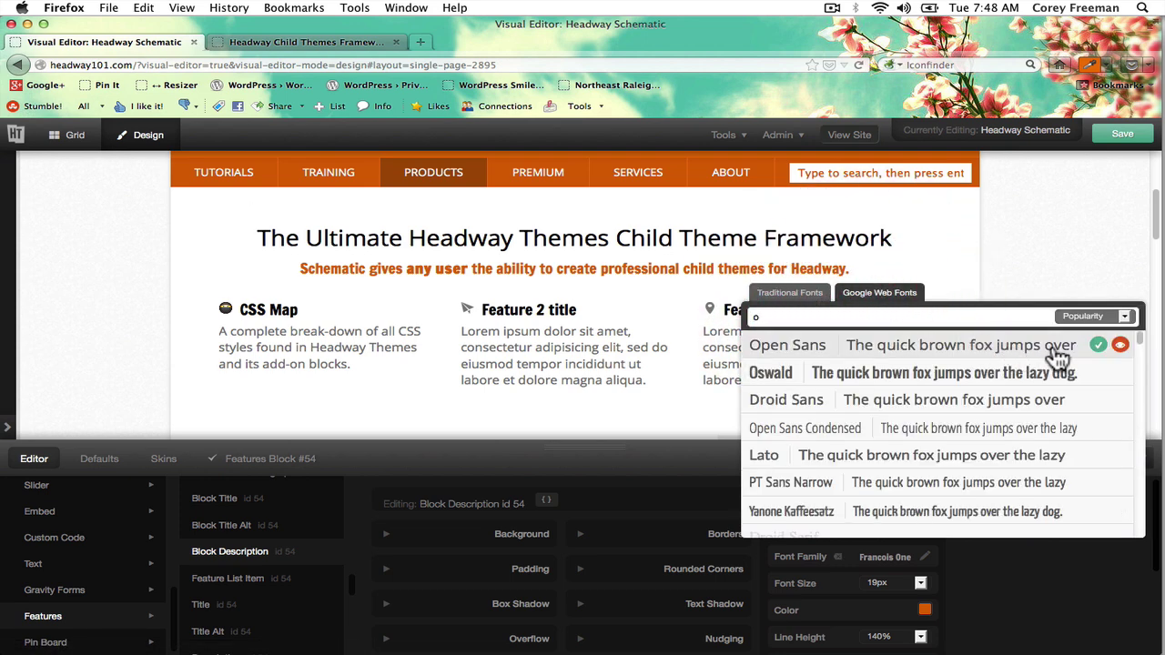
pyautogui.click(1098, 347)
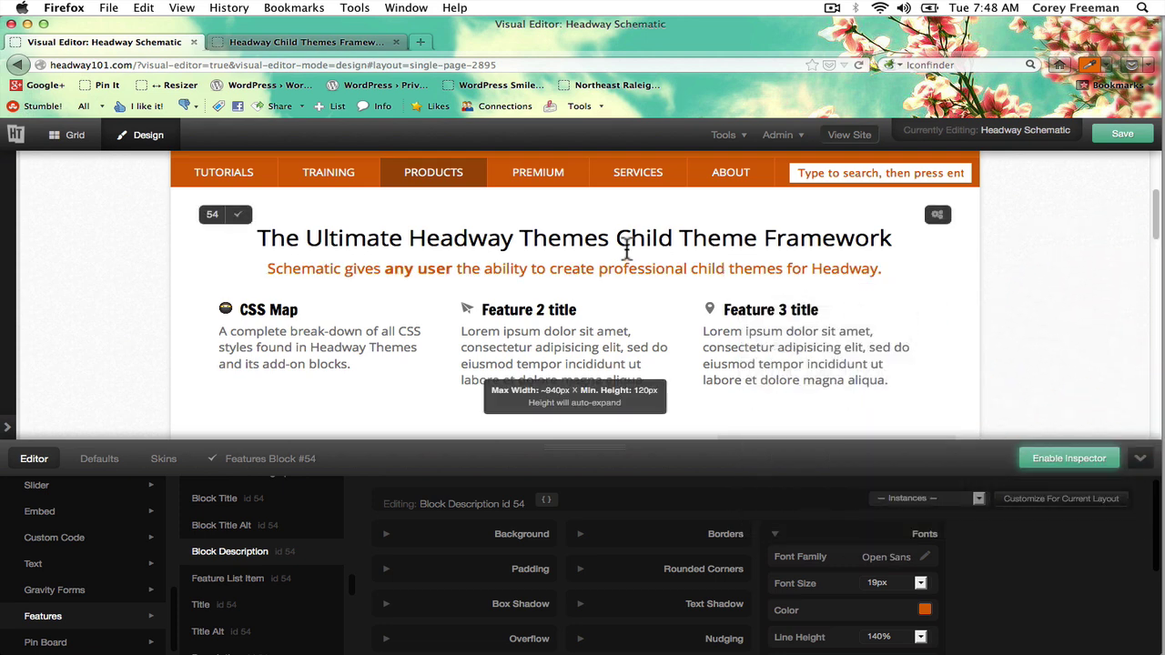
# - Search Google Web Fonts for 'franc' and apply Francois One to the Block Title
pyautogui.click(278, 502)
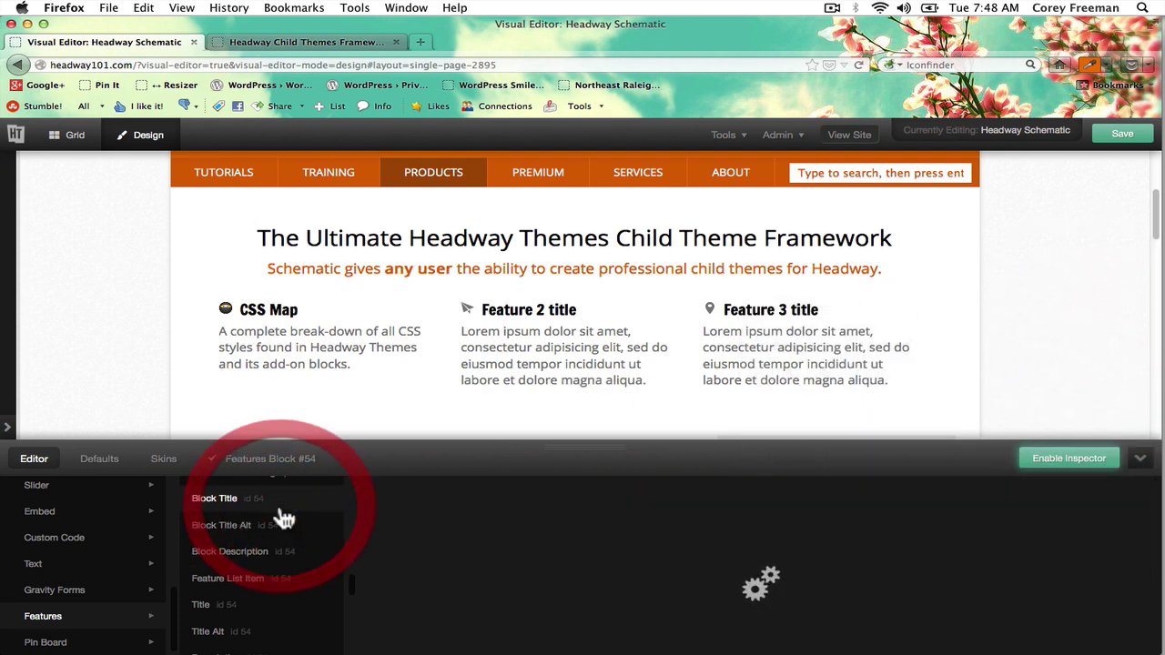
pyautogui.click(932, 546)
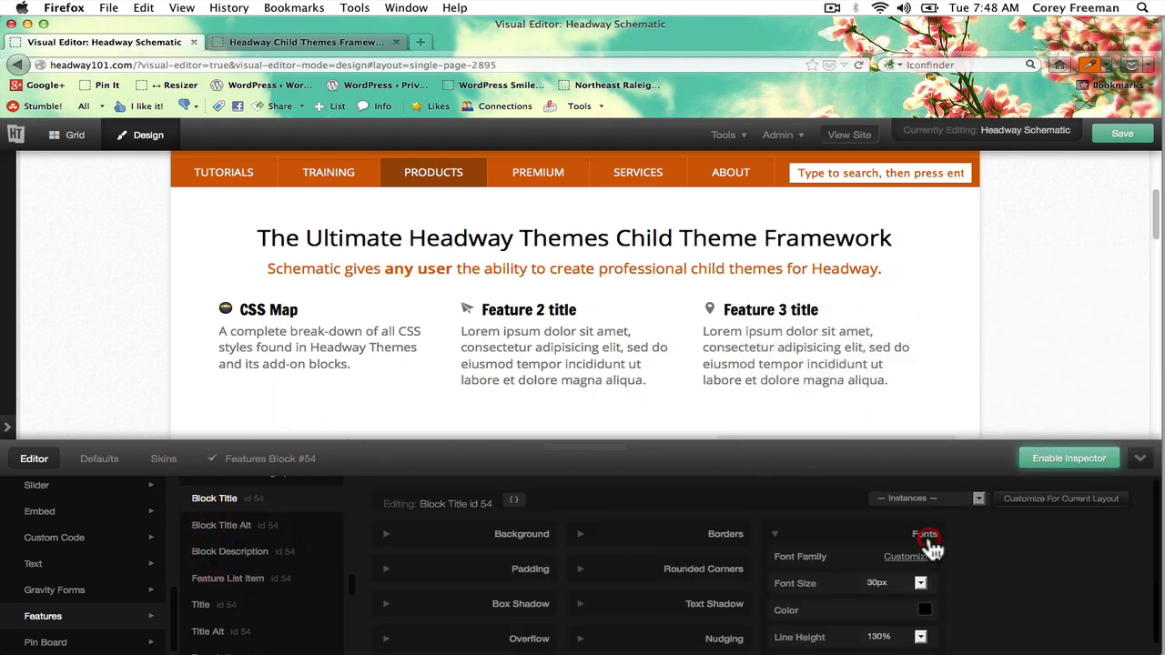
pyautogui.click(925, 558)
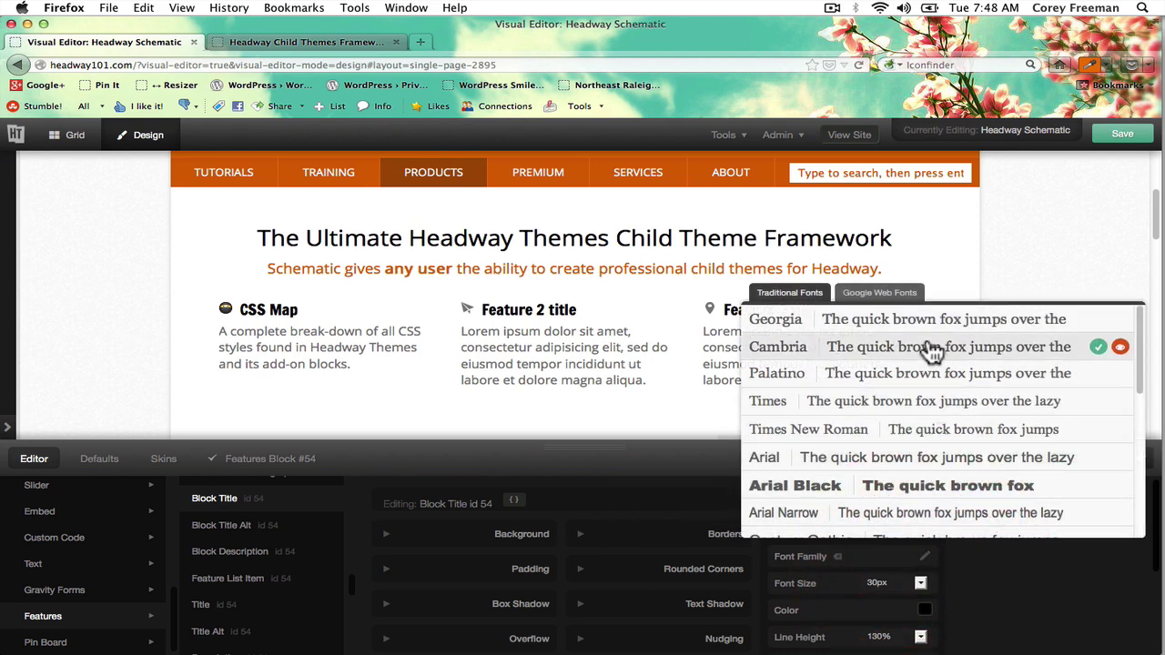
pyautogui.click(901, 292)
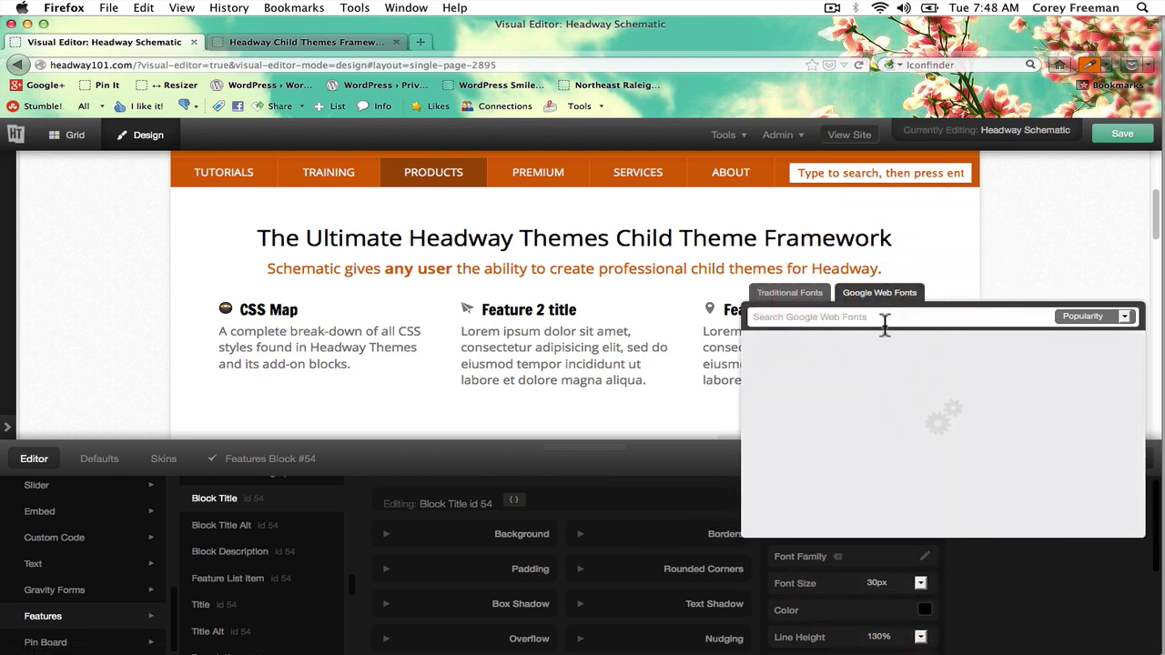
pyautogui.click(883, 324)
pyautogui.click(884, 323)
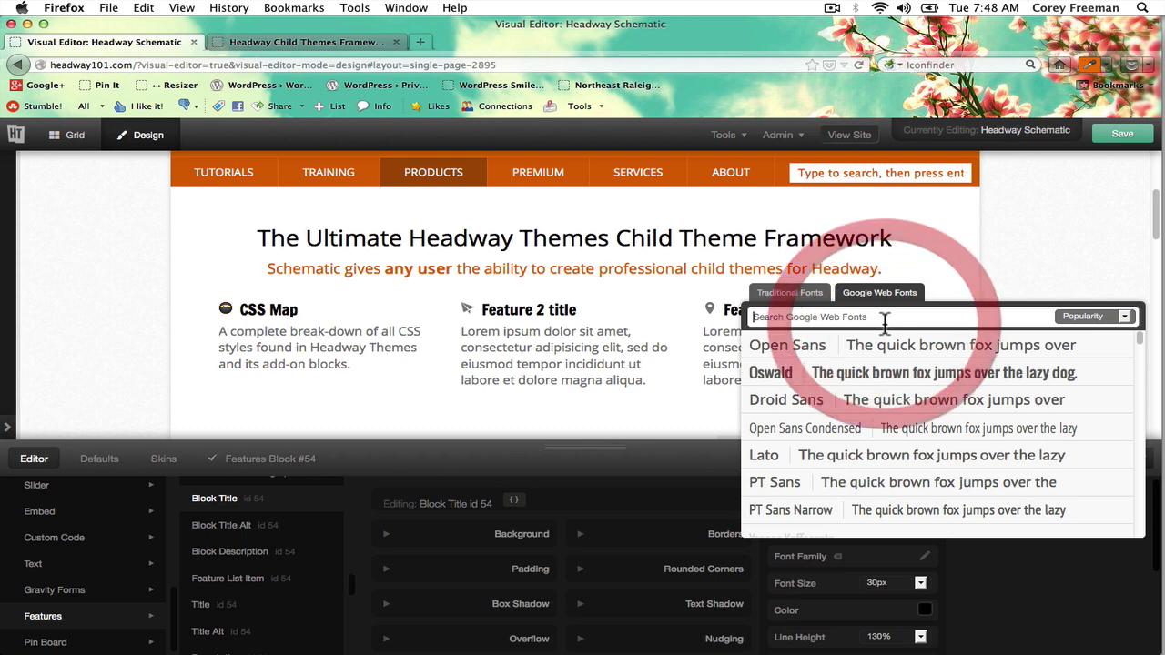
pyautogui.write('franc')
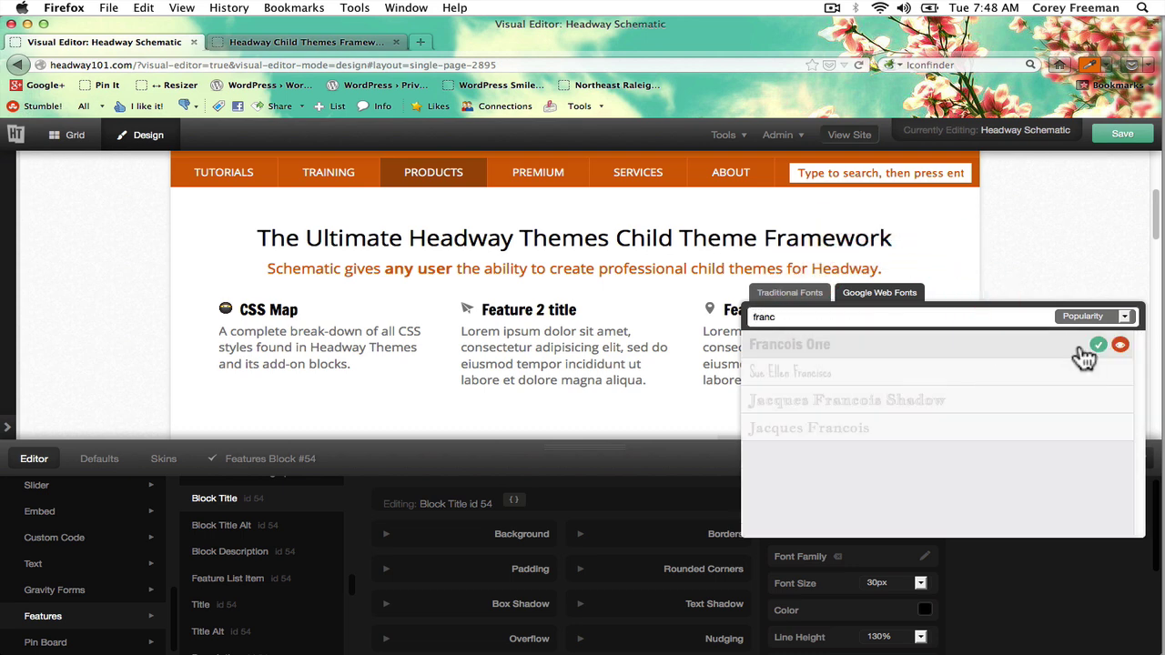
pyautogui.click(1095, 344)
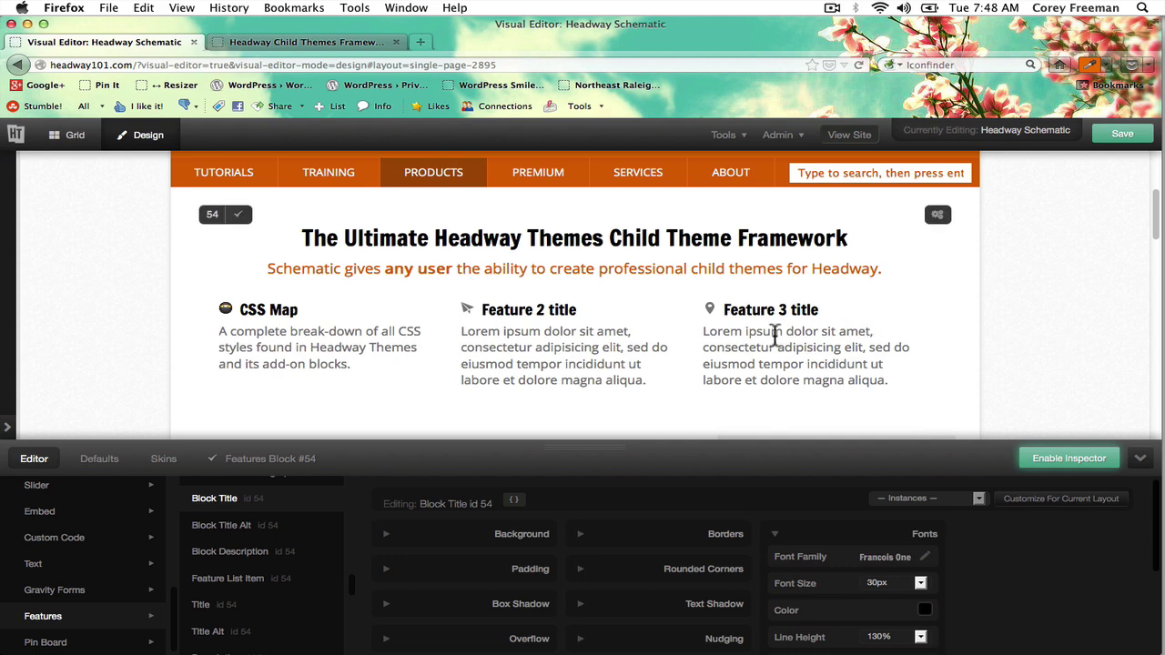
# - Save the Features block layout and minimize the editor panel to view more of the page
pyautogui.scroll(-2, 139, 355)
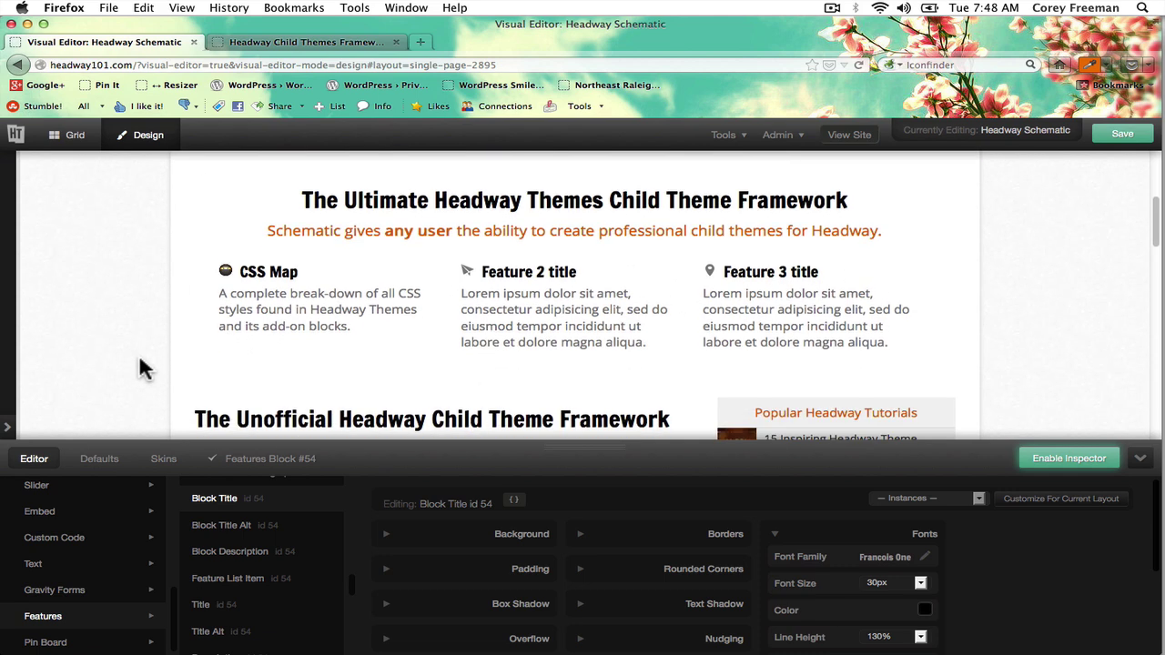
pyautogui.scroll(3, 139, 355)
pyautogui.scroll(1, 139, 354)
pyautogui.scroll(-2, 139, 354)
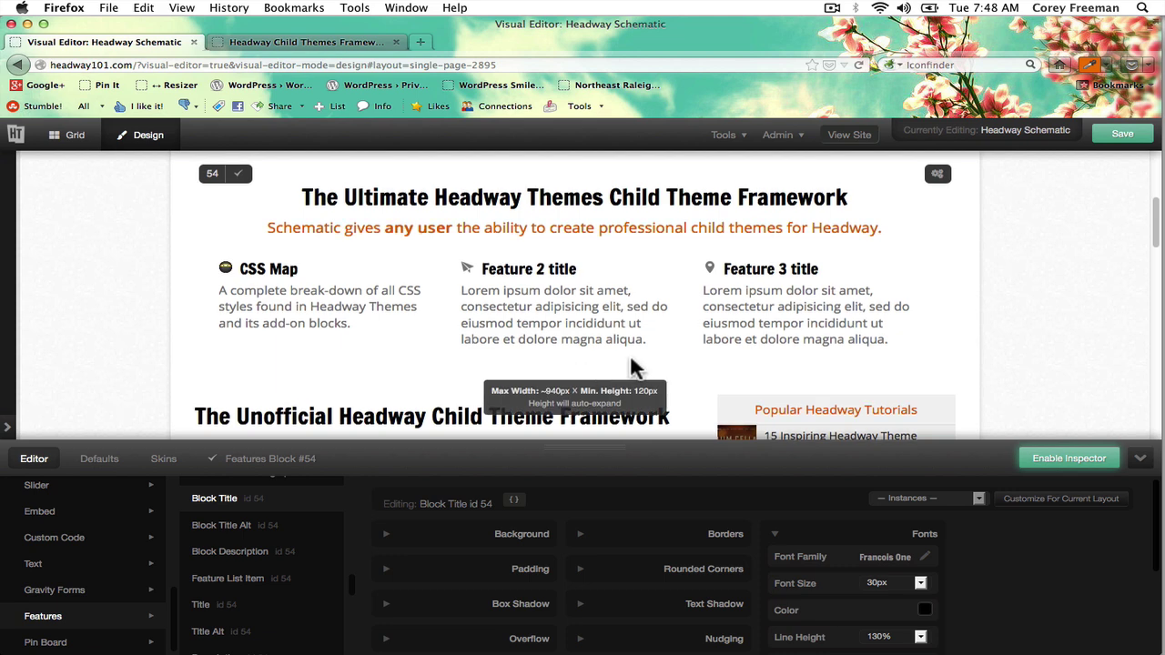
pyautogui.scroll(1, 631, 370)
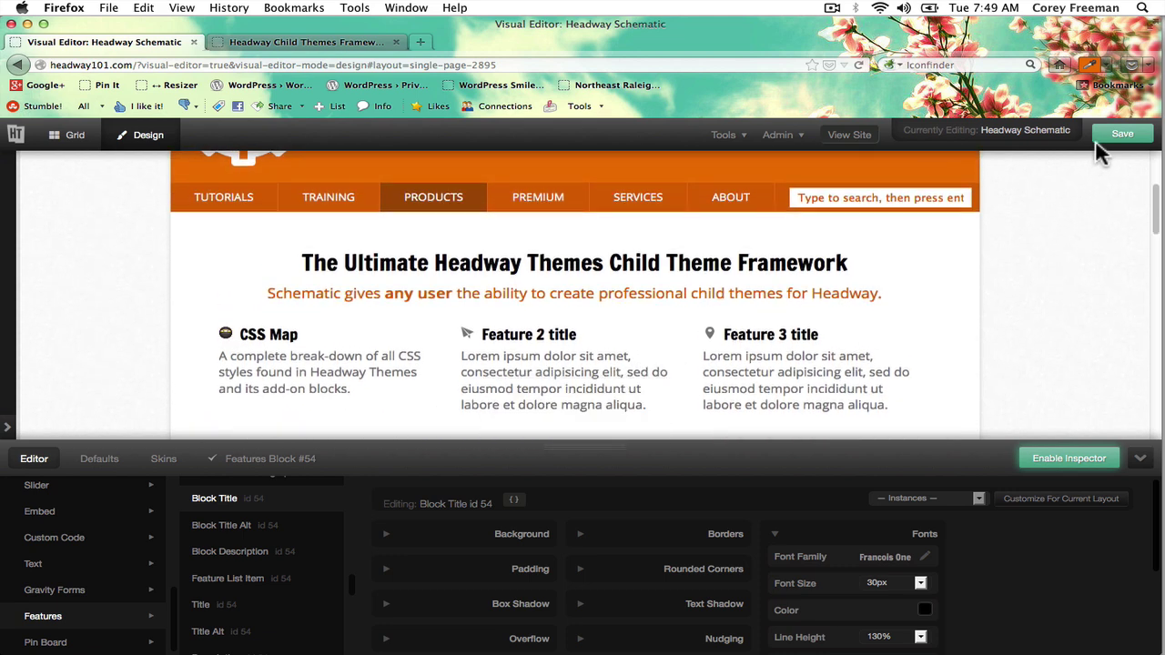
pyautogui.click(1122, 135)
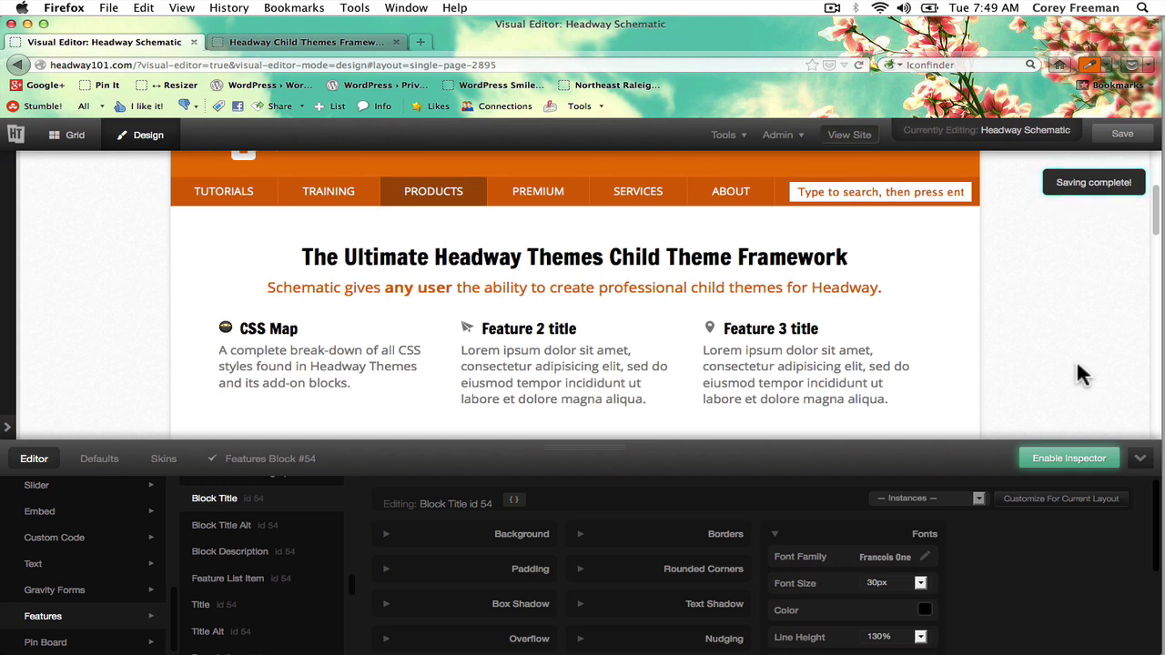
pyautogui.click(1139, 458)
pyautogui.scroll(2, 1139, 466)
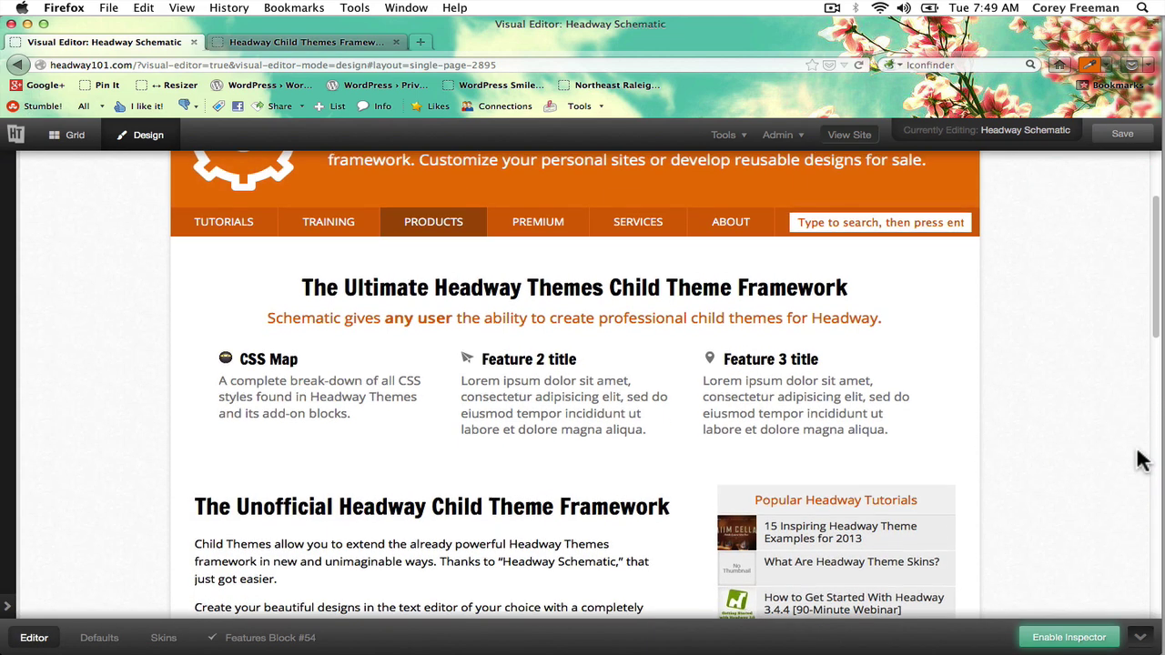